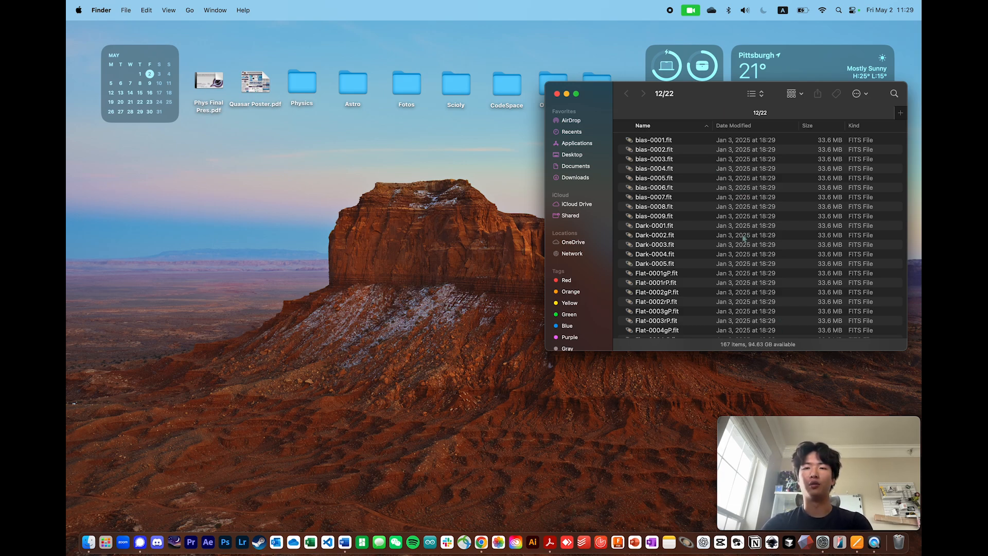
scroll(681, 194, "down", 8)
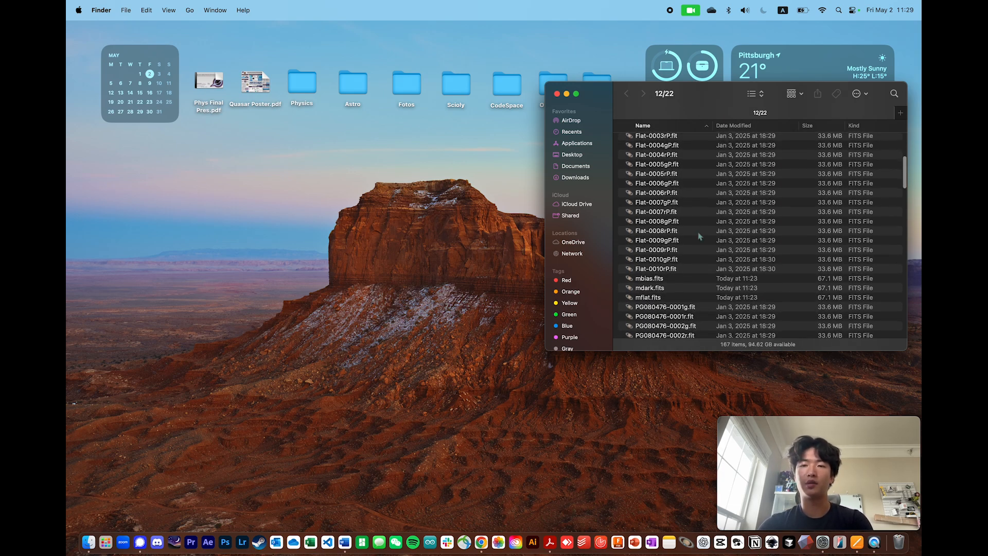
scroll(721, 258, "down", 3)
left_click(692, 227)
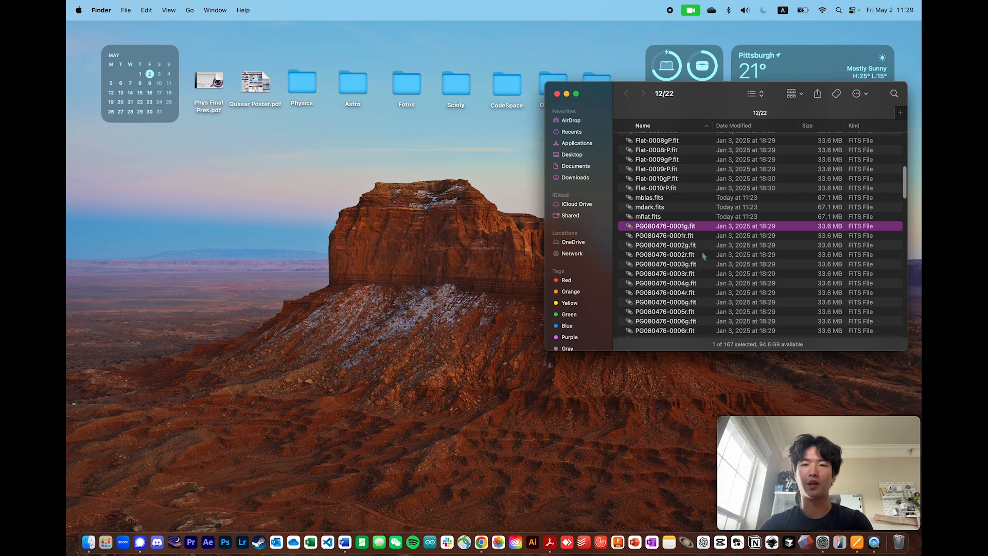
left_click_drag(702, 93, 702, 100)
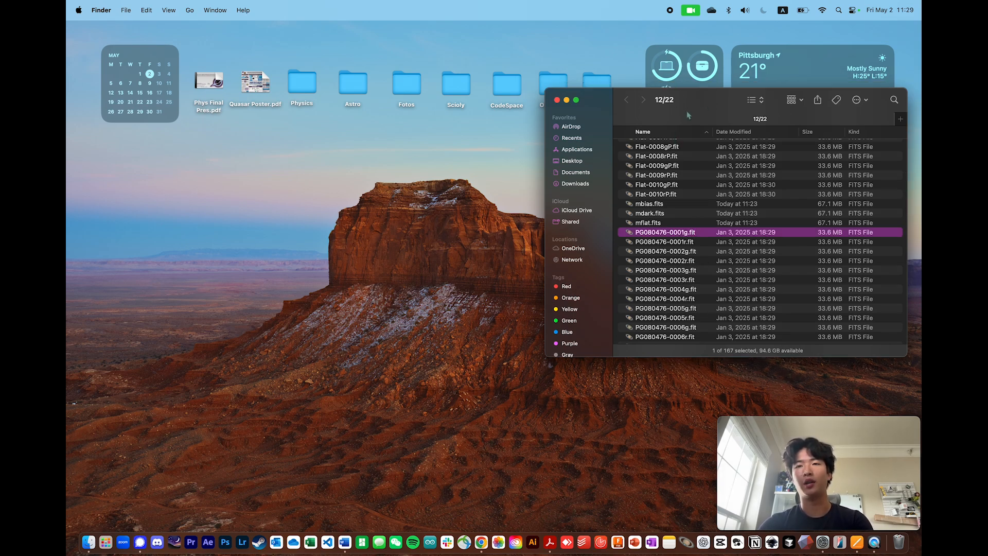
left_click_drag(687, 98, 678, 99)
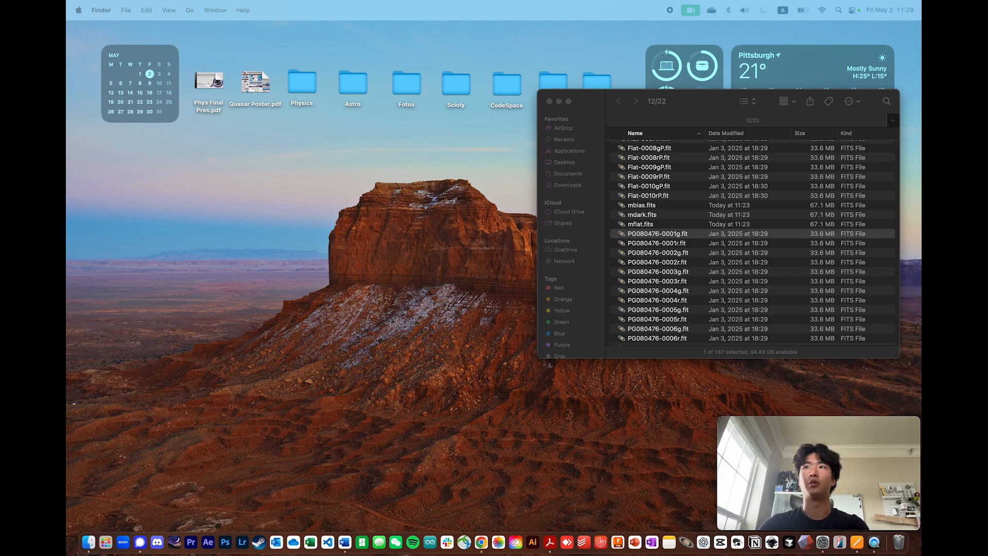
left_click(694, 252)
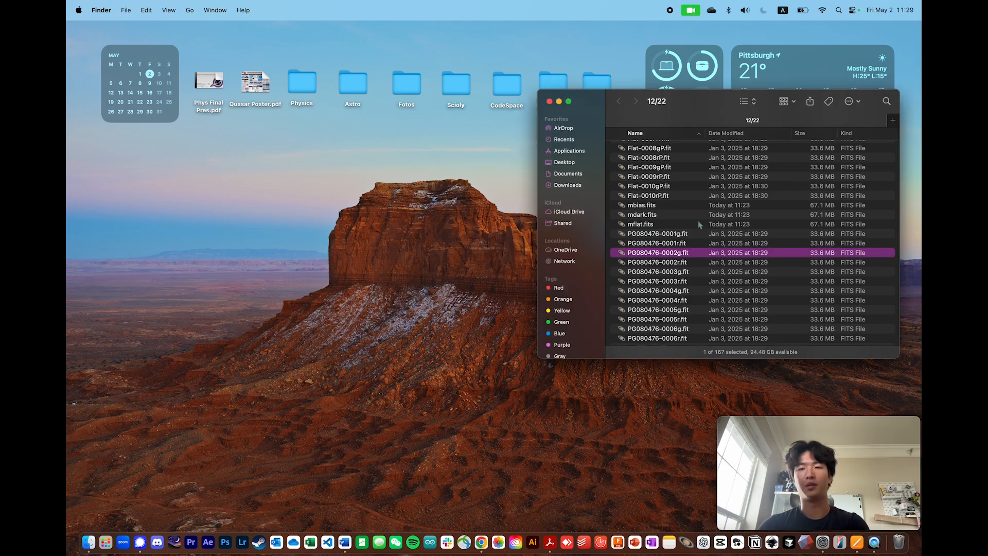
left_click(713, 235)
double_click(699, 235)
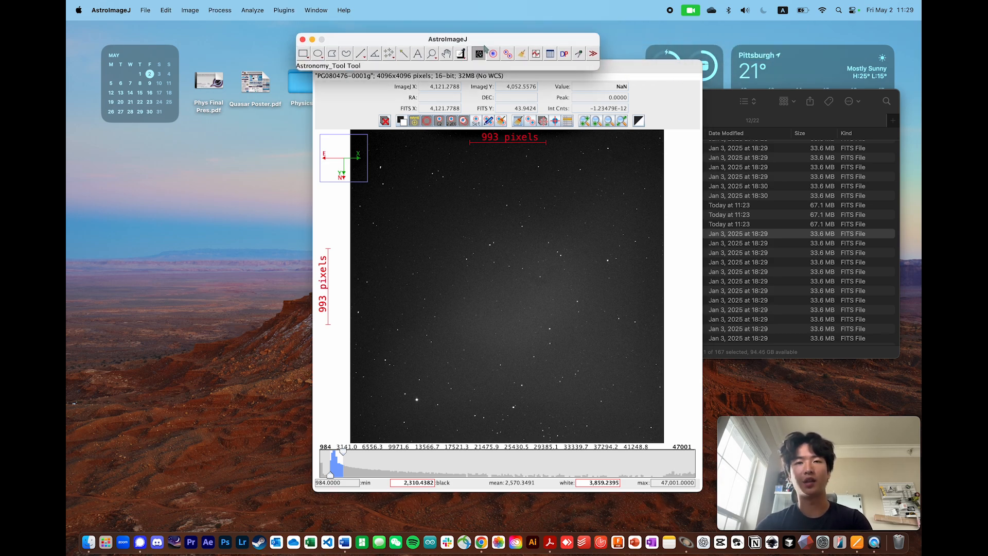
left_click(710, 101)
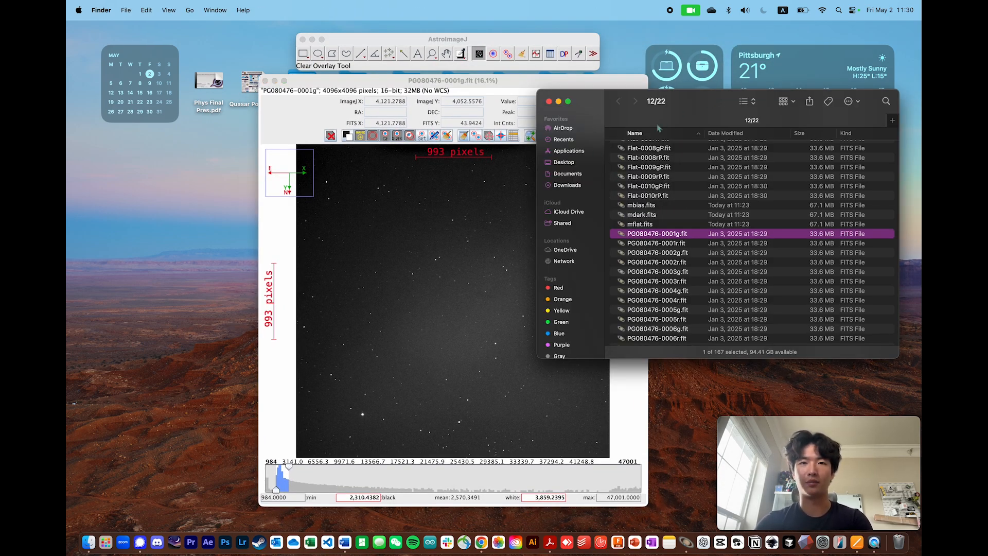
left_click(532, 86)
left_click(707, 105)
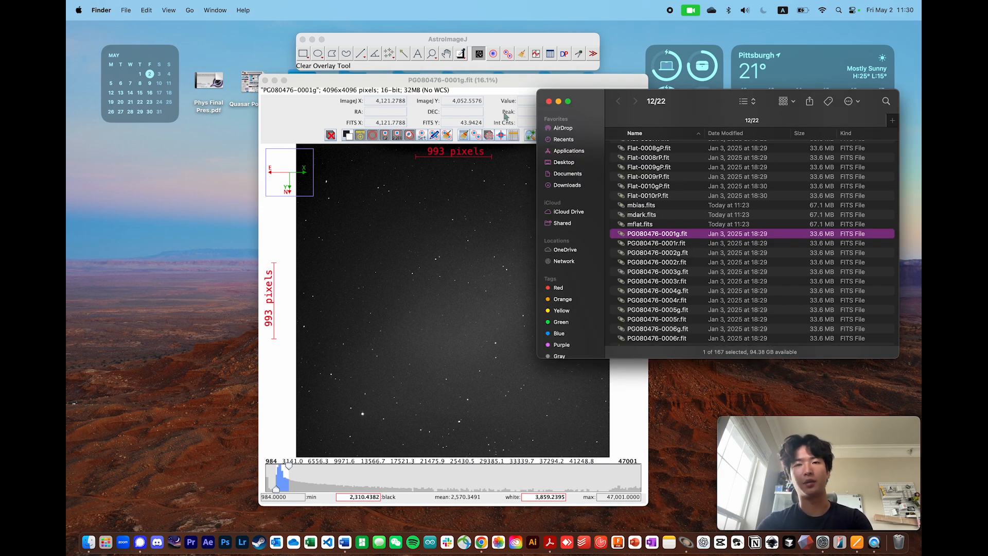
left_click(524, 90)
left_click(725, 120)
scroll(752, 237, "up", 10)
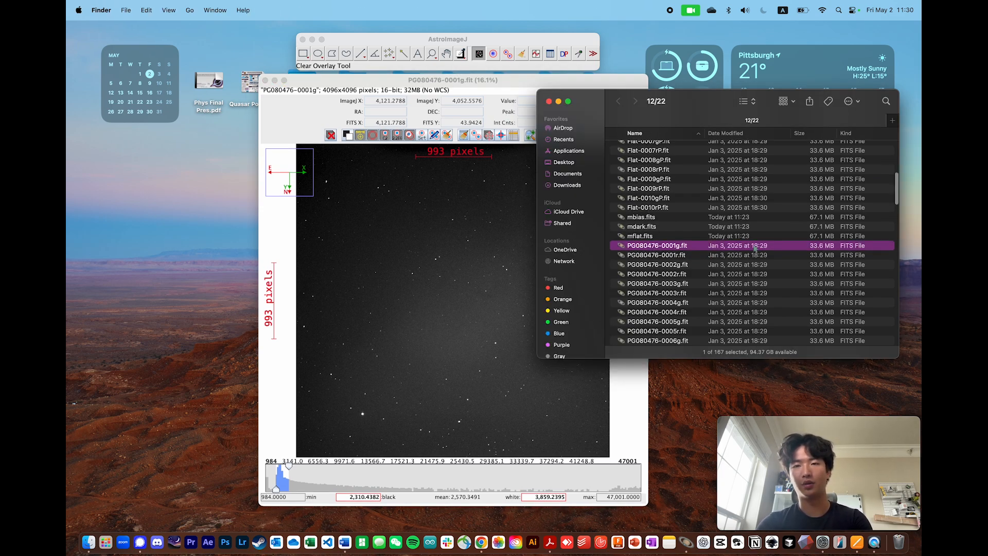
left_click(551, 84)
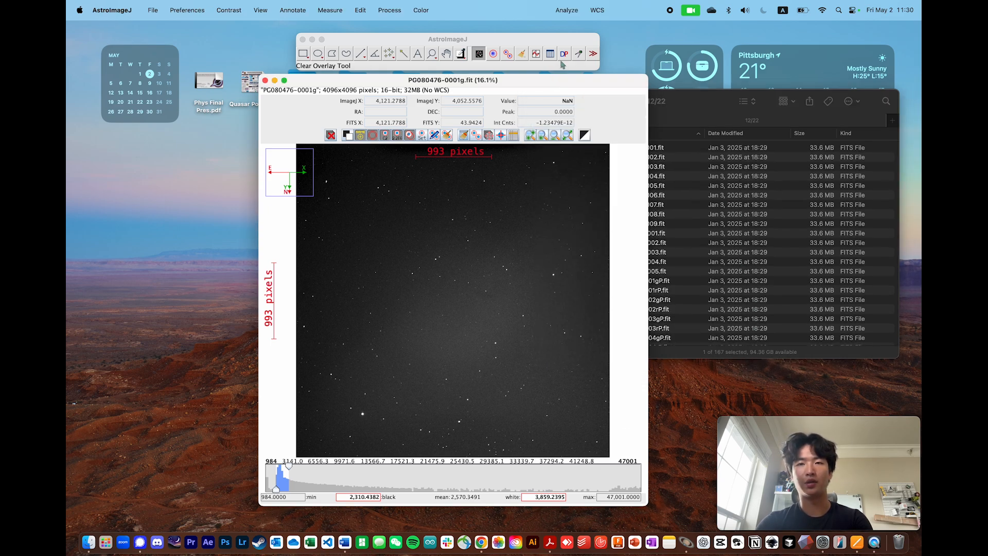
Open the CCD Data Processor and narrow the 12/22 file window so both can be viewed together.
left_click(519, 30)
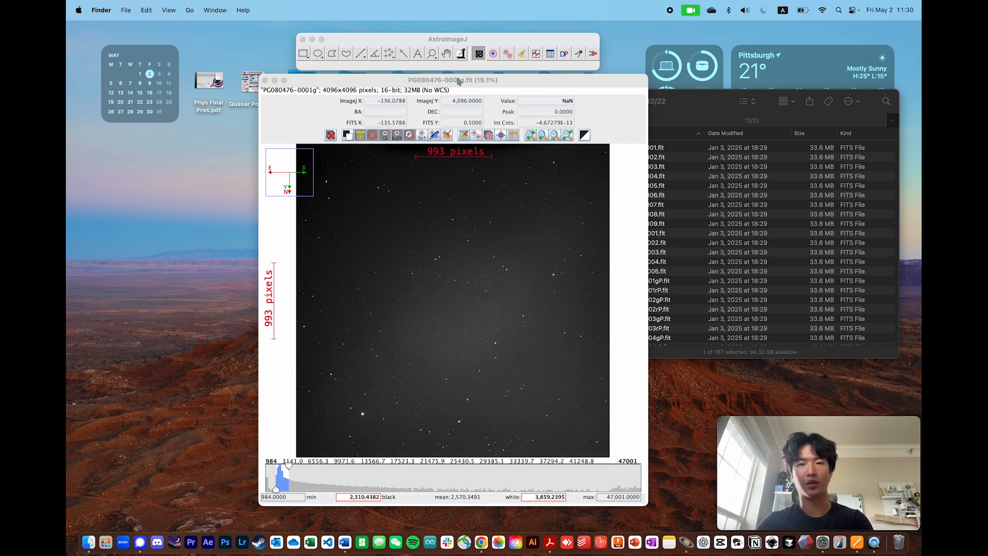
left_click_drag(481, 44, 501, 46)
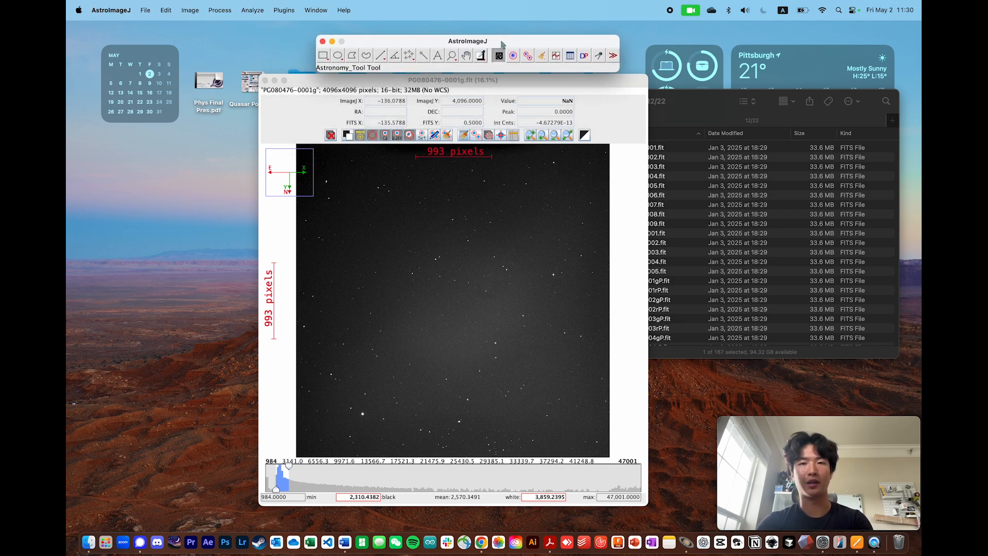
left_click(584, 56)
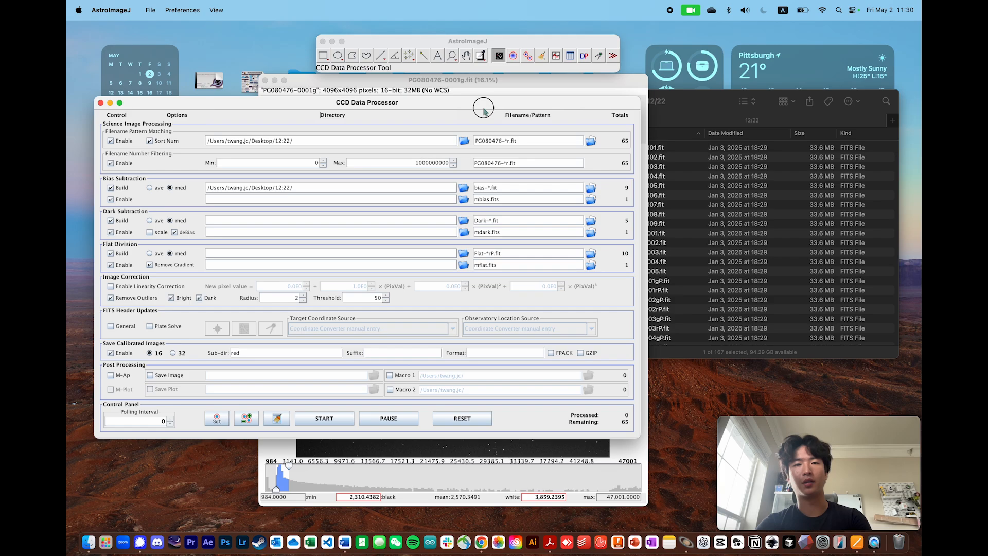
left_click_drag(479, 103, 509, 79)
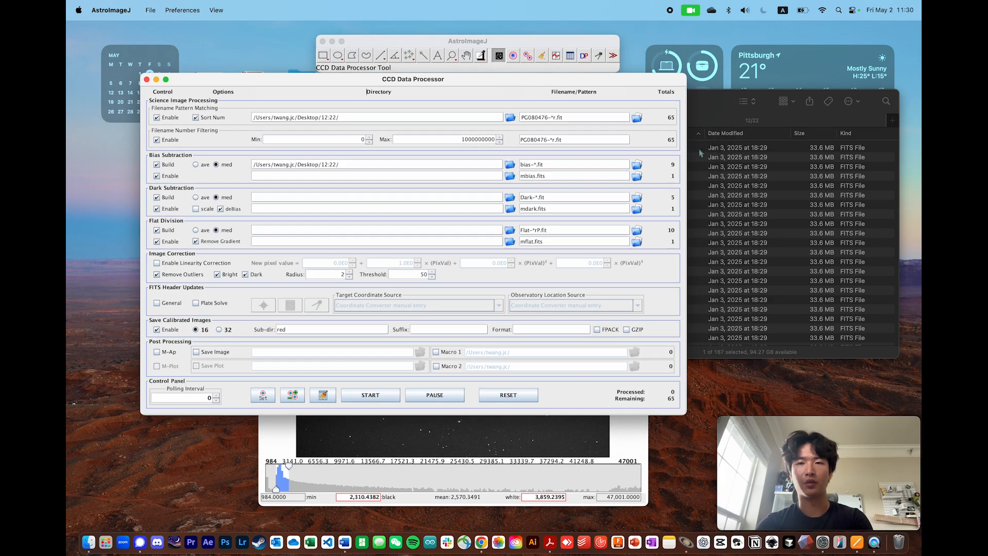
left_click(720, 118)
left_click_drag(537, 136, 652, 137)
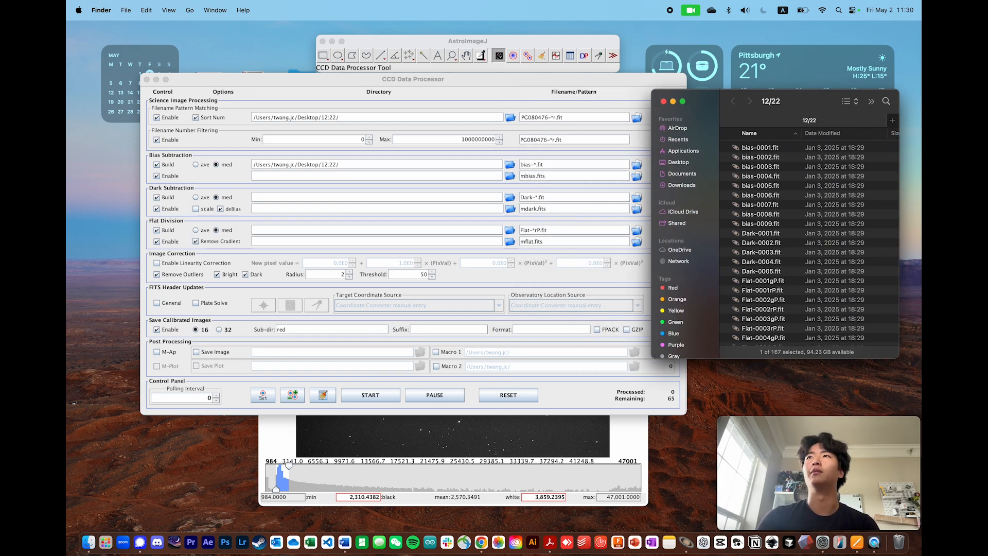
Compare the directory and filename patterns in the CCD Data Processor with the bias frames in the 12/22 folder.
left_click(819, 244)
left_click(802, 186)
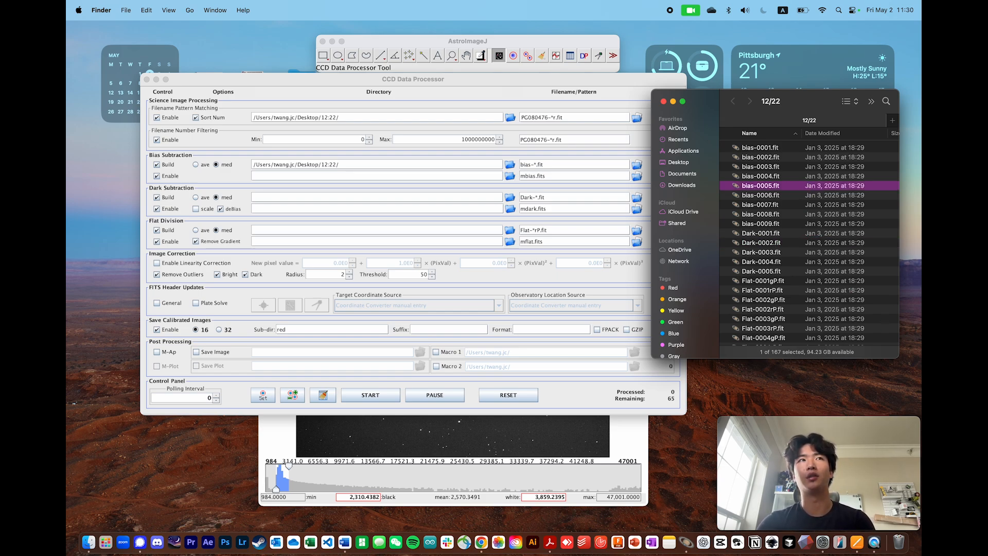
left_click(561, 82)
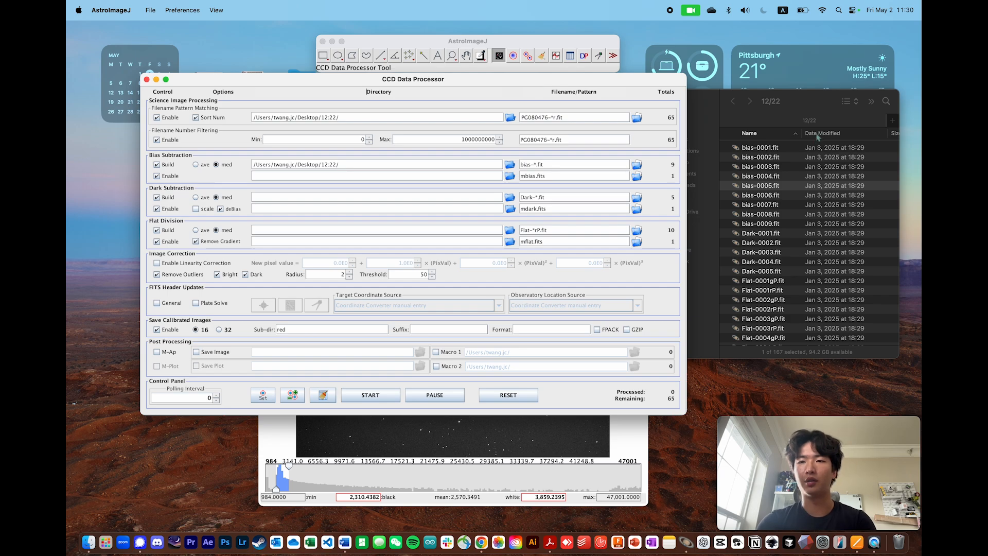
left_click(772, 157)
left_click(538, 89)
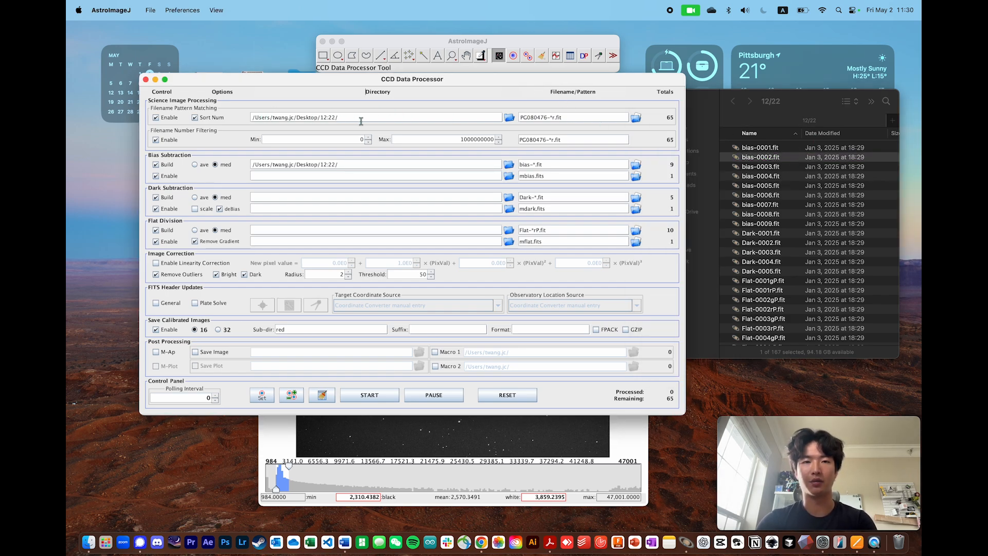
left_click(766, 204)
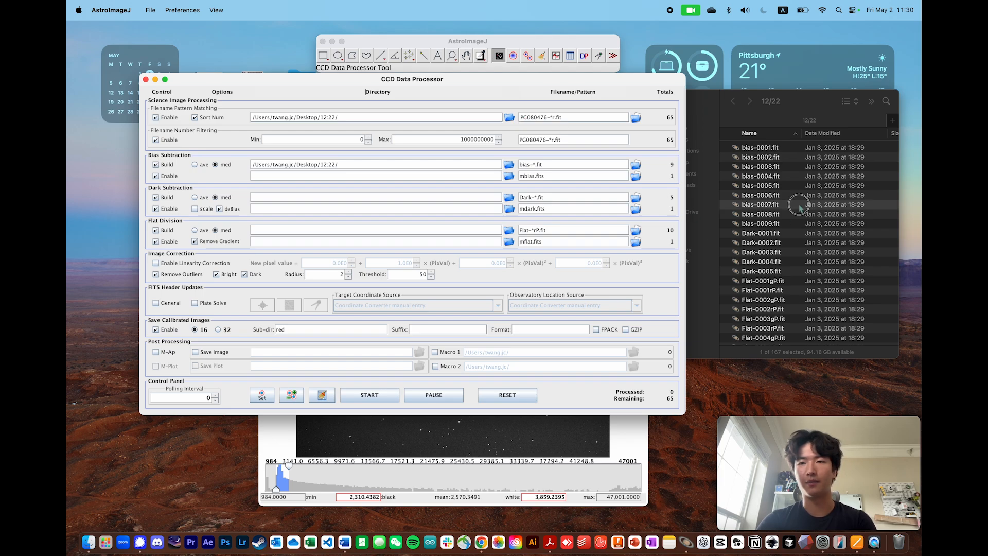
left_click(638, 142)
left_click(775, 179)
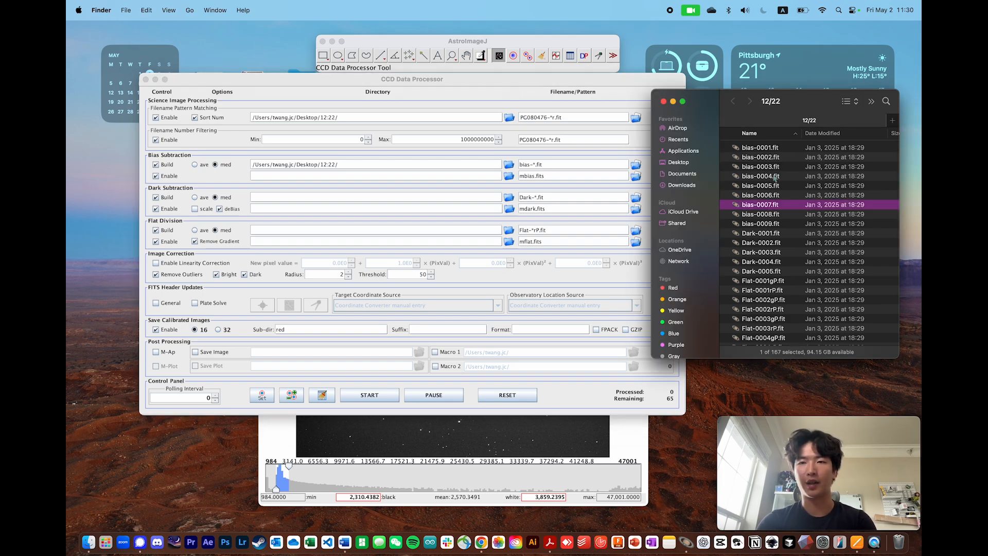
Check the dark, flat and PG080476 science frames in the 12/22 folder against the processor's filename patterns and totals.
scroll(787, 232, "down", 3)
left_click(567, 116)
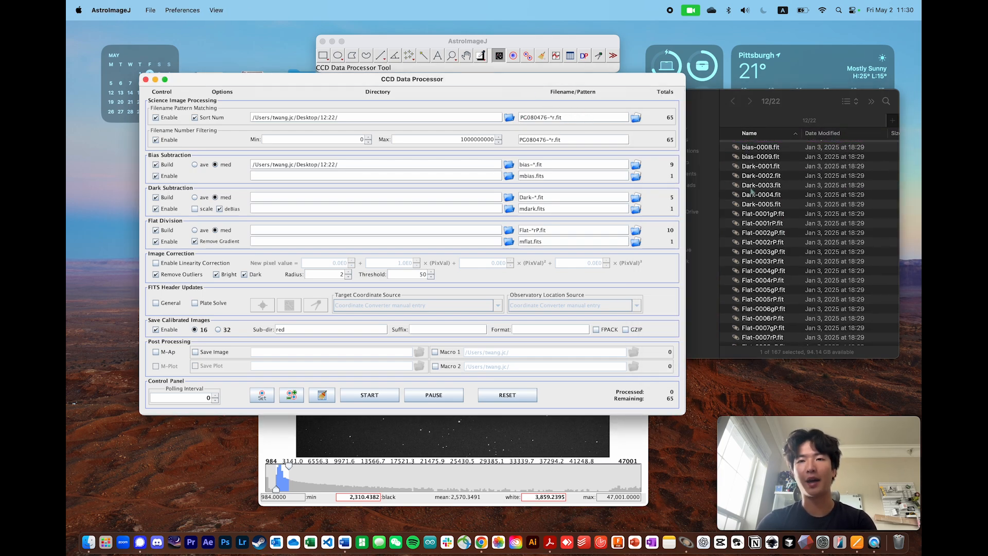
scroll(796, 230, "down", 20)
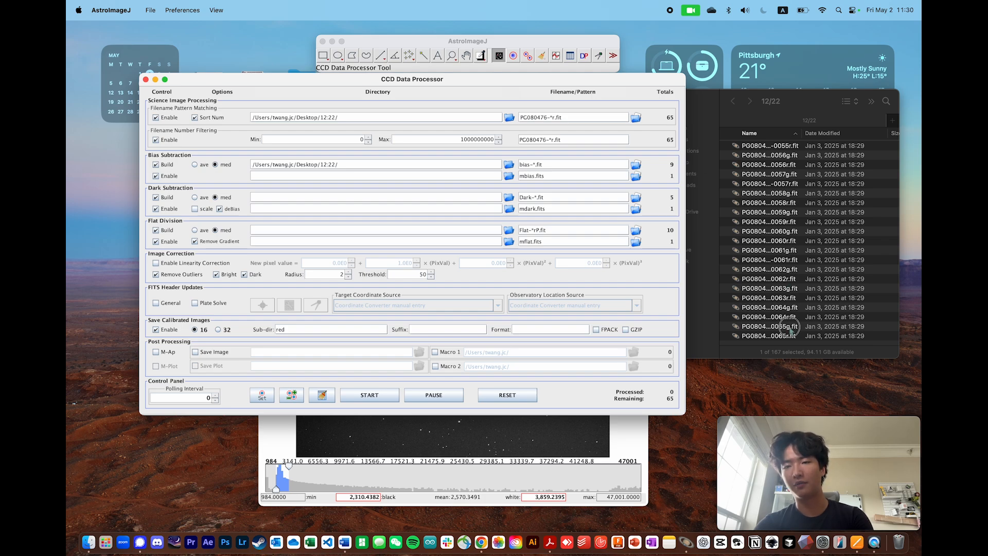
left_click(793, 332)
left_click(634, 152)
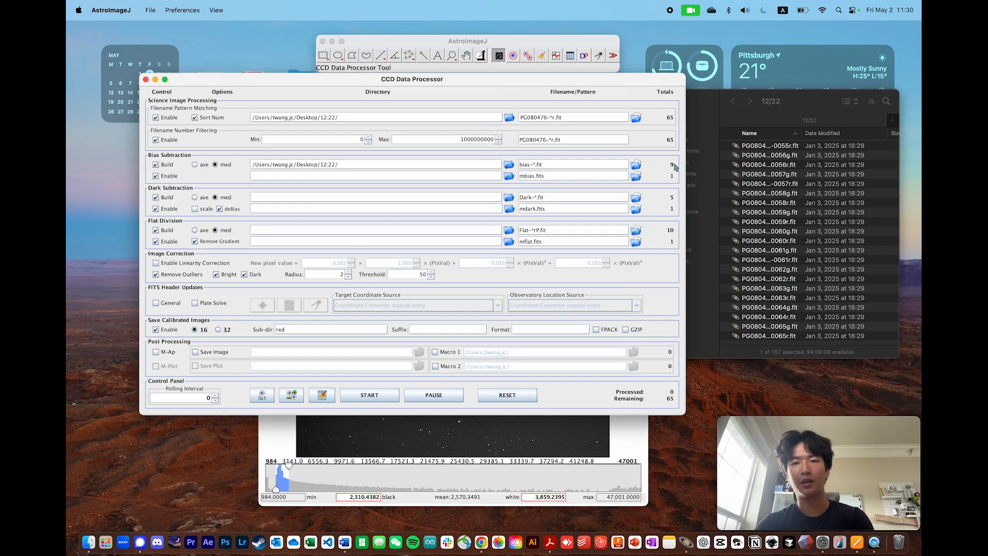
scroll(803, 288, "up", 20)
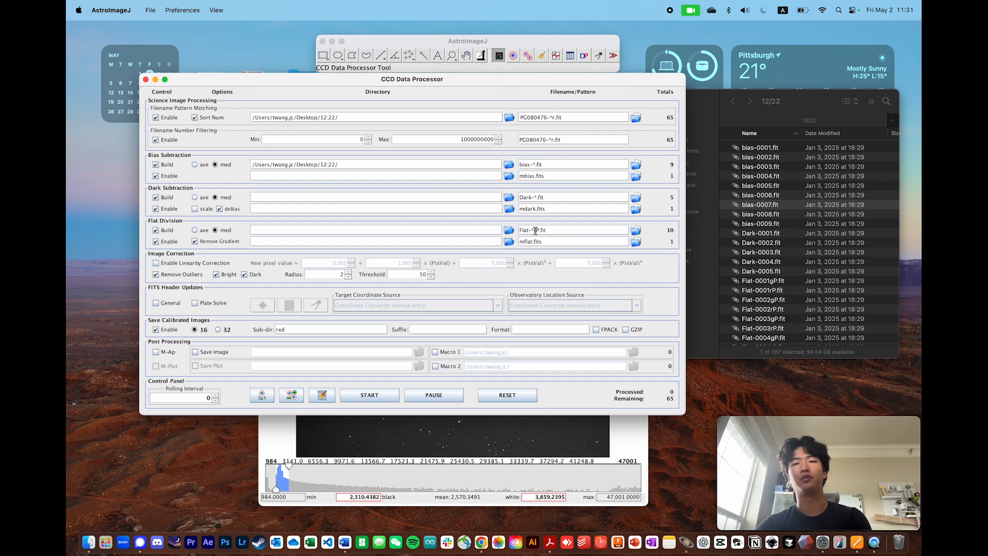
scroll(815, 277, "down", 5)
scroll(816, 277, "down", 3)
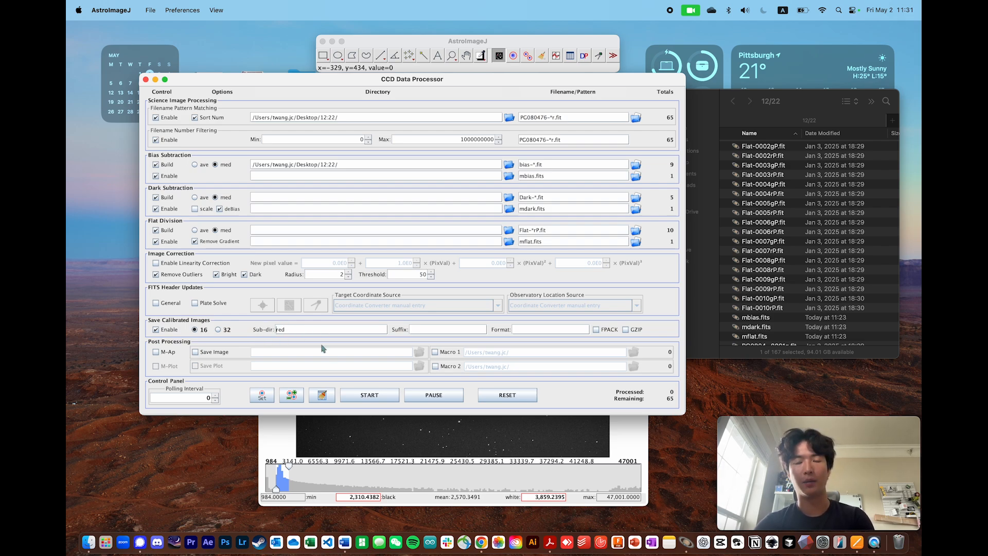
Start calibrating the PG080476-*r.fit science frames and locate the red output subfolder in the 12/22 folder.
left_click(368, 396)
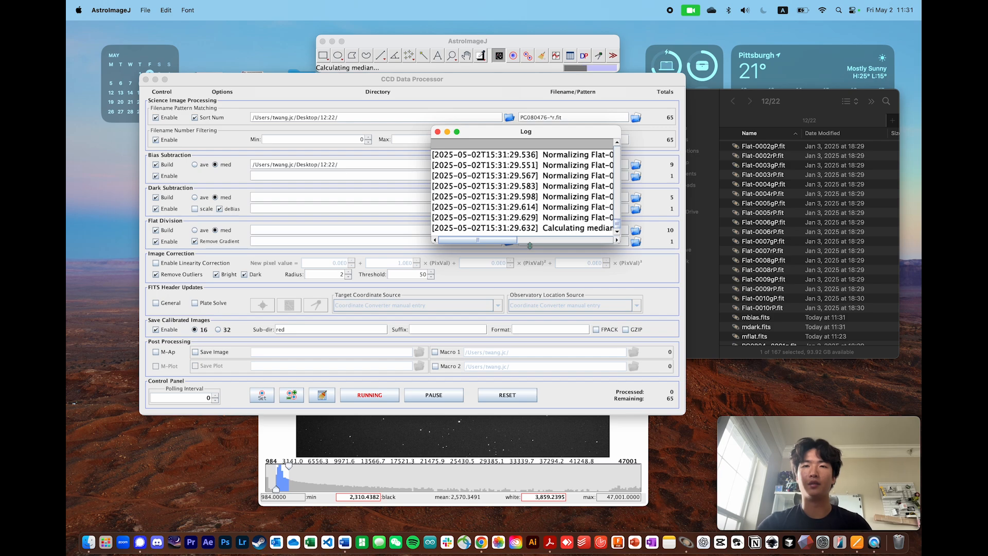
left_click(639, 435)
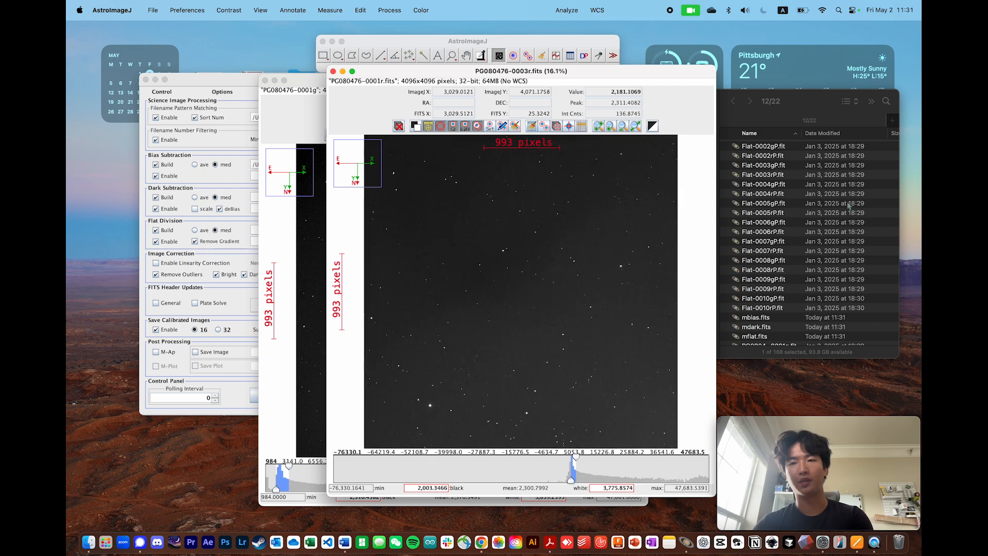
left_click(849, 206)
scroll(839, 257, "down", 15)
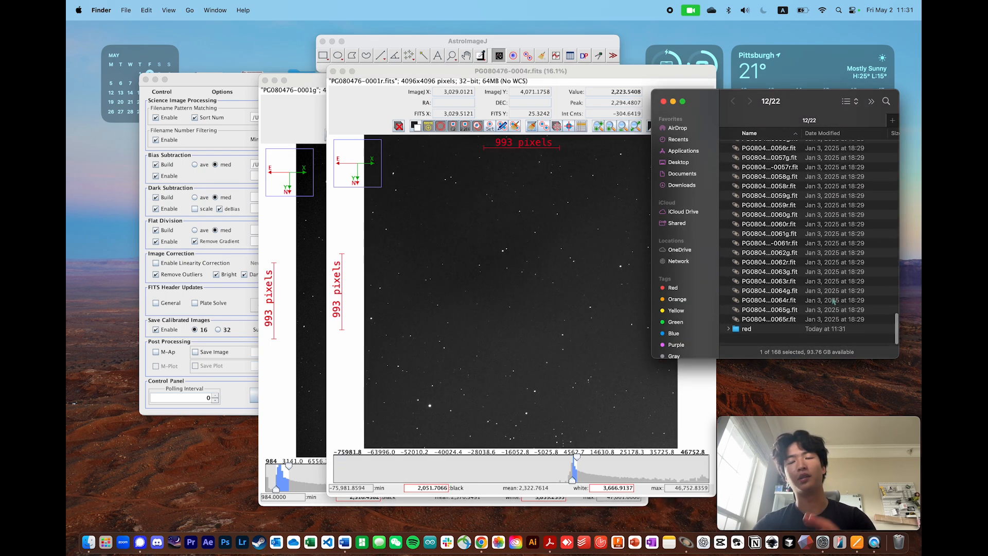
Review the flat filename pattern, open the red subfolder and look through the calibrated PG080476 r-filter FITS files.
left_click(233, 86)
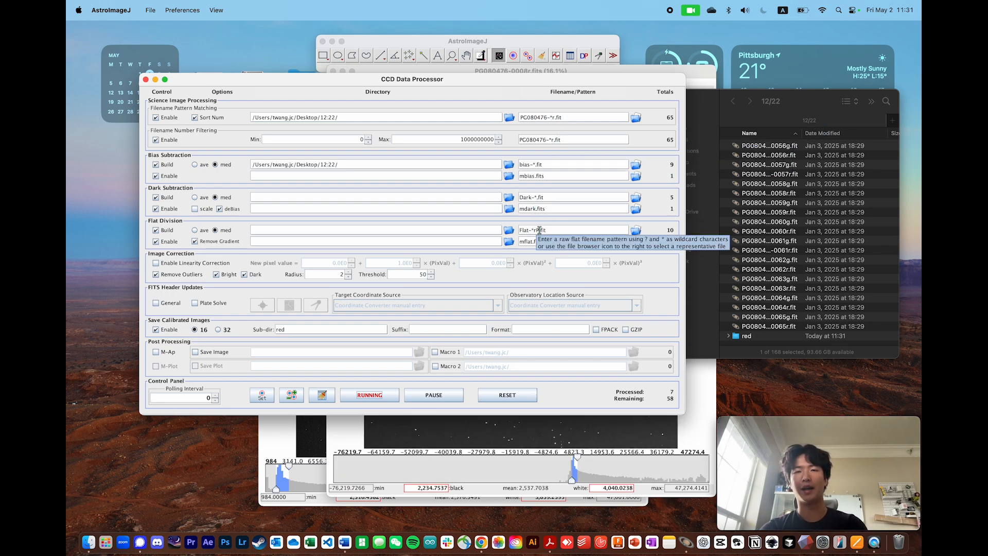
left_click(782, 341)
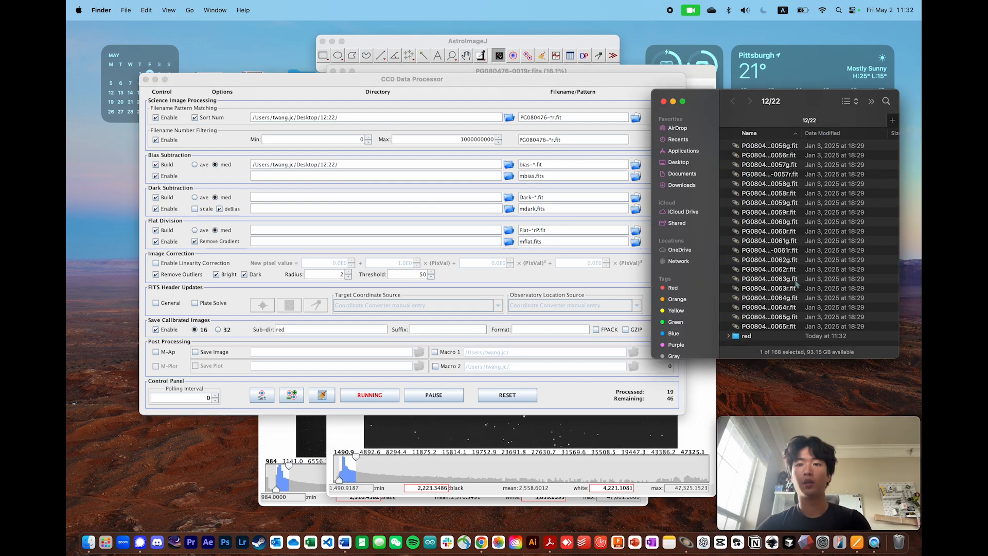
double_click(767, 337)
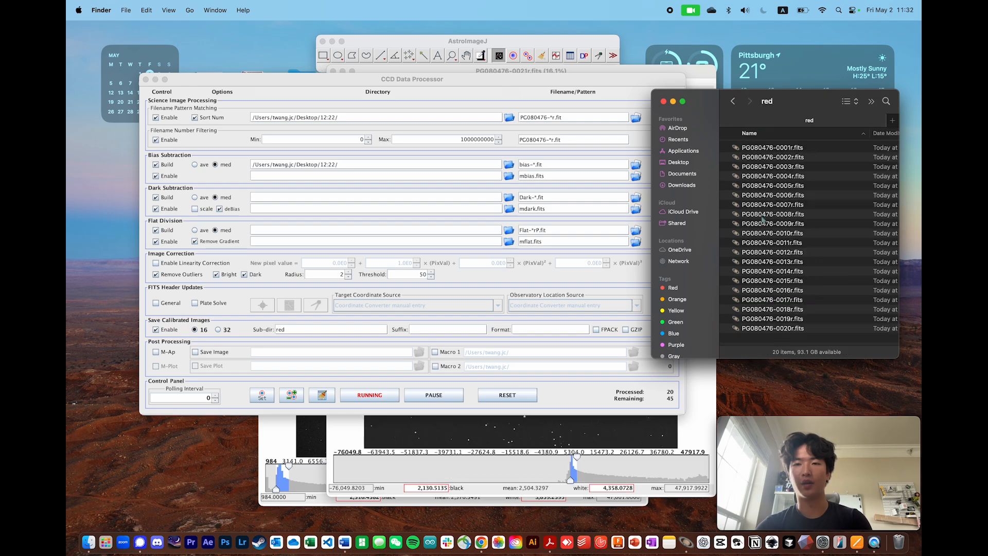
key("super+bracketleft")
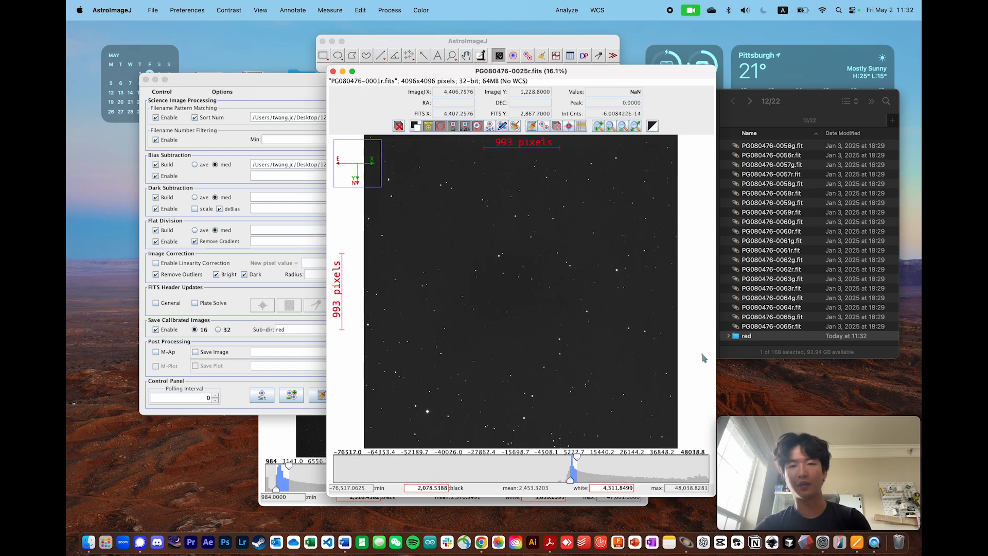
left_click(747, 335)
double_click(751, 337)
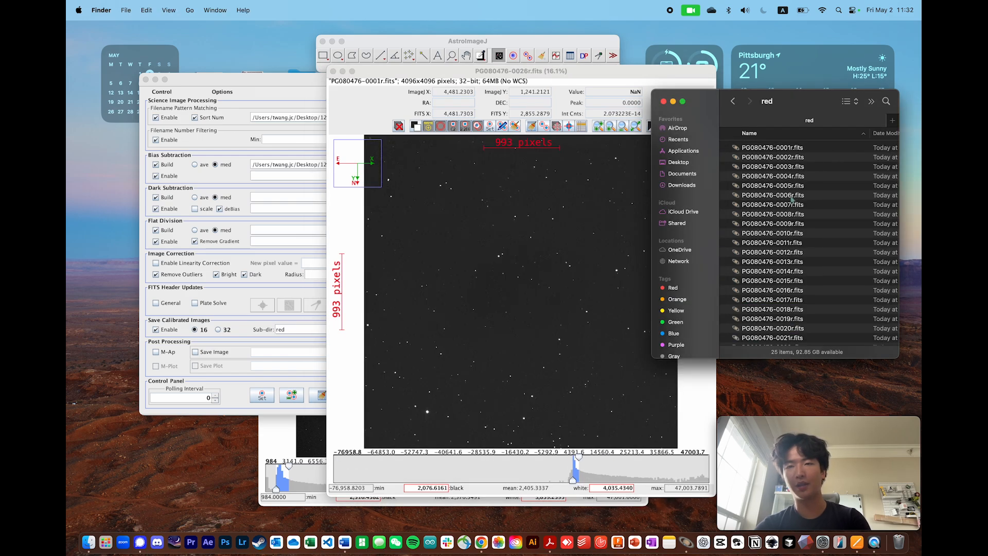
scroll(788, 216, "down", 3)
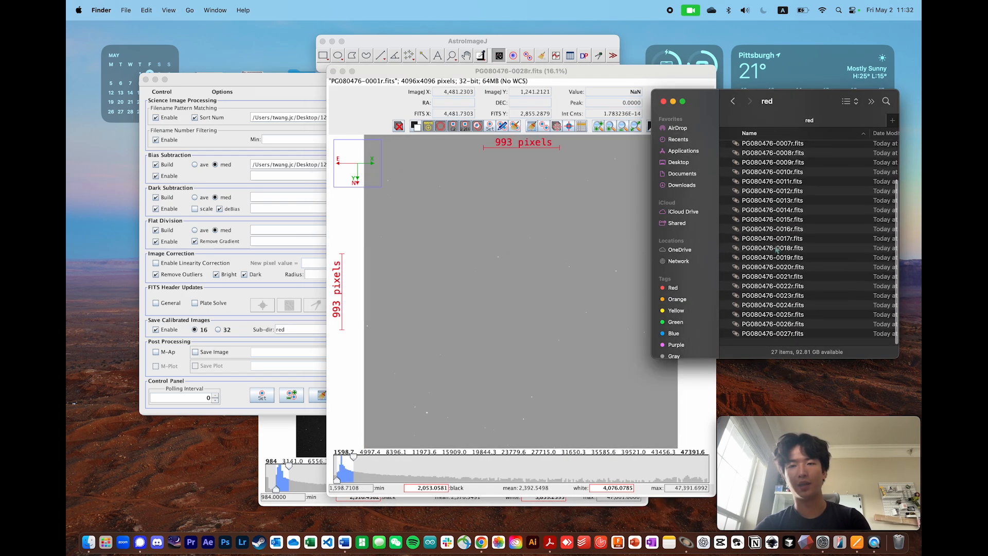
scroll(777, 249, "down", 2)
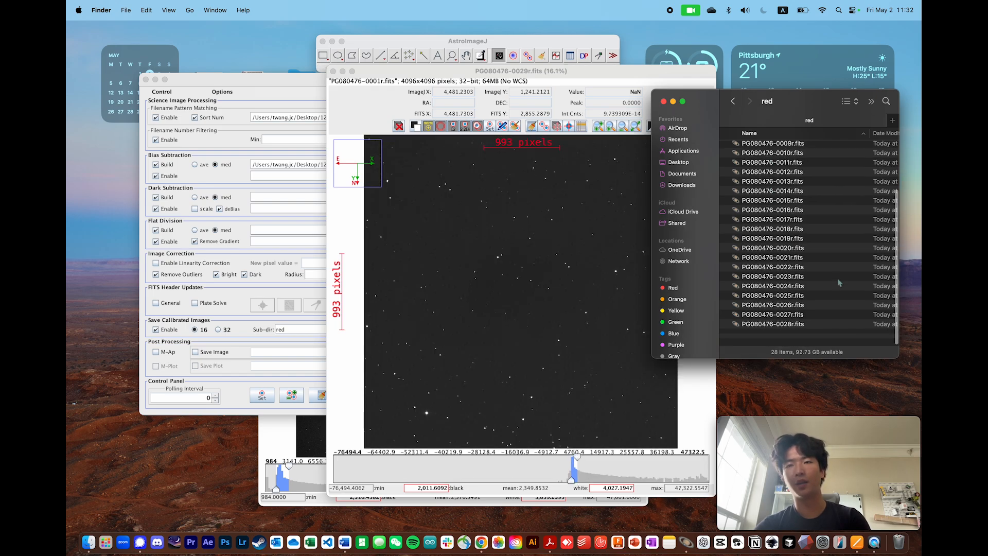
Return to the 12/22 folder and check its green and red output subfolders and the calibrated g-filter files.
key("super+bracketleft")
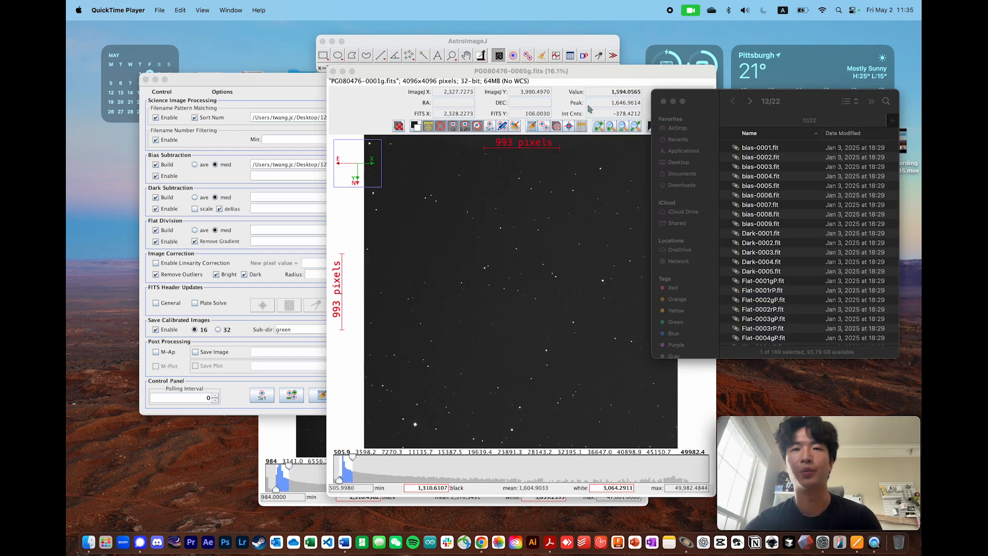
left_click(749, 226)
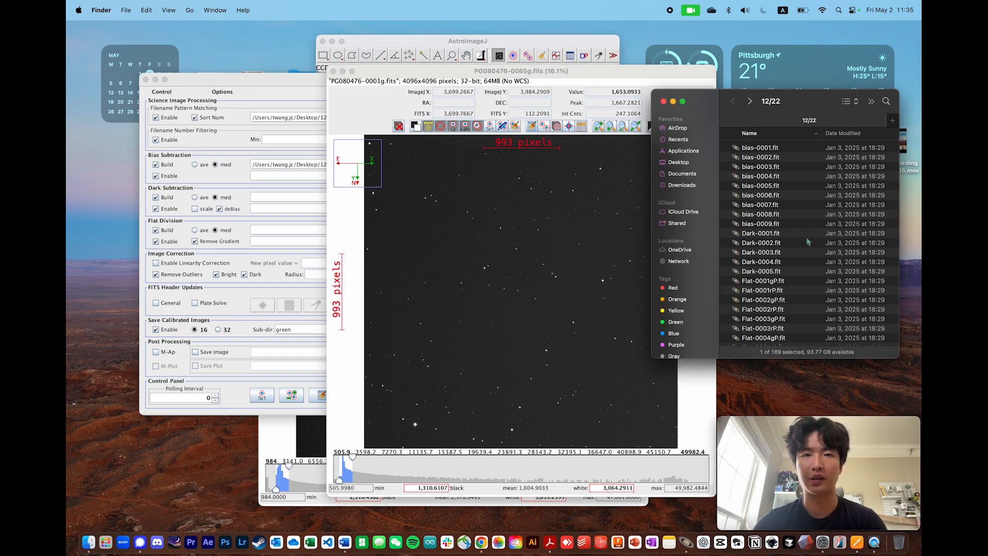
scroll(807, 242, "down", 10)
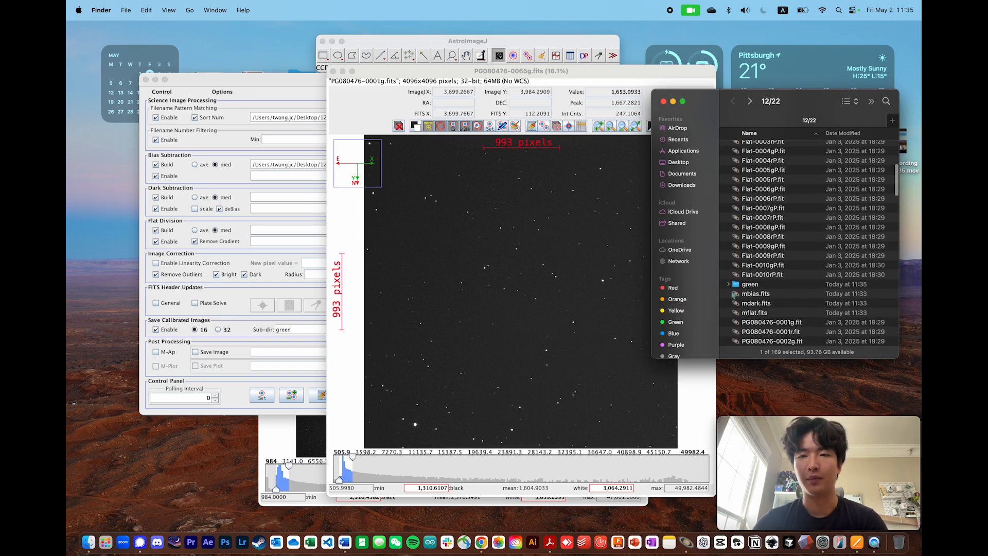
left_click(729, 285)
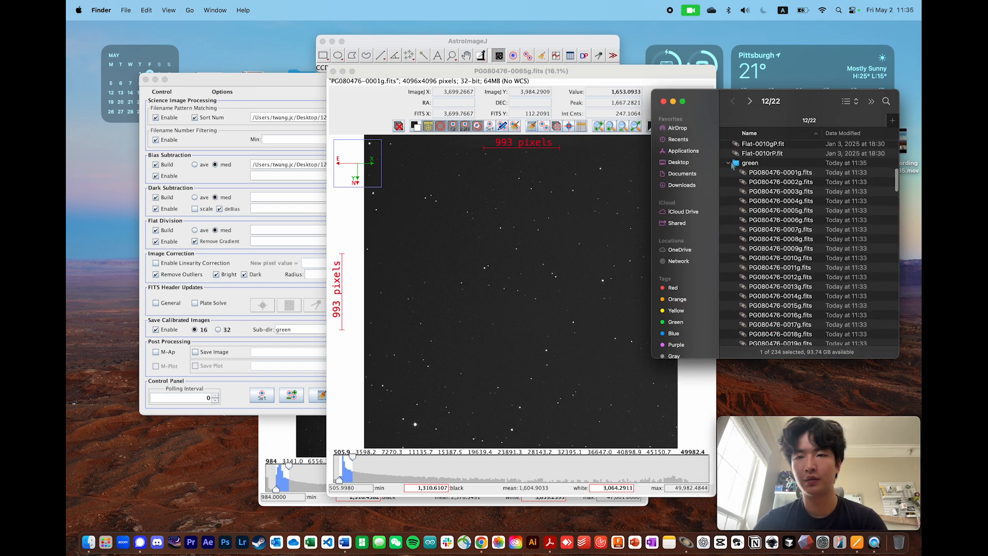
left_click(729, 164)
left_click(775, 165)
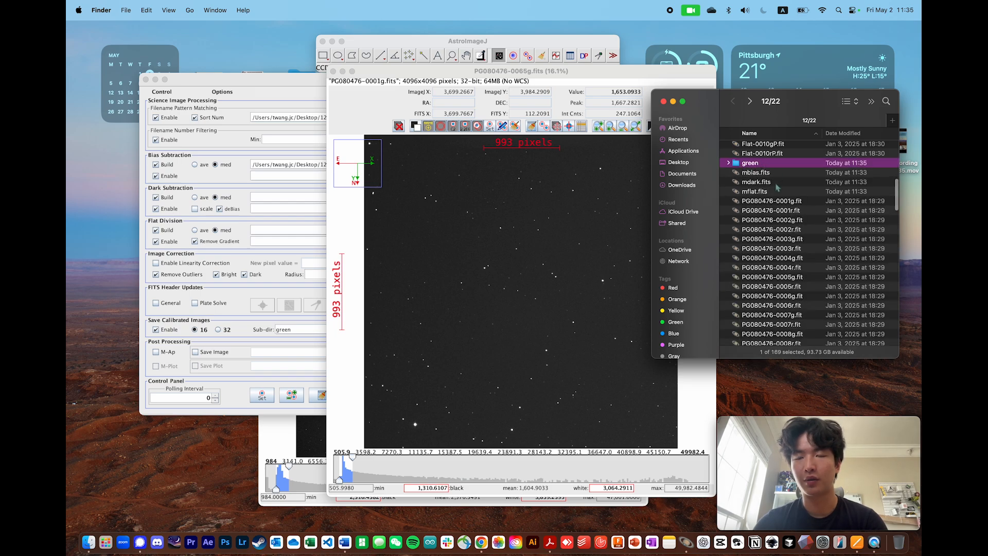
scroll(777, 206, "down", 20)
left_click(768, 337)
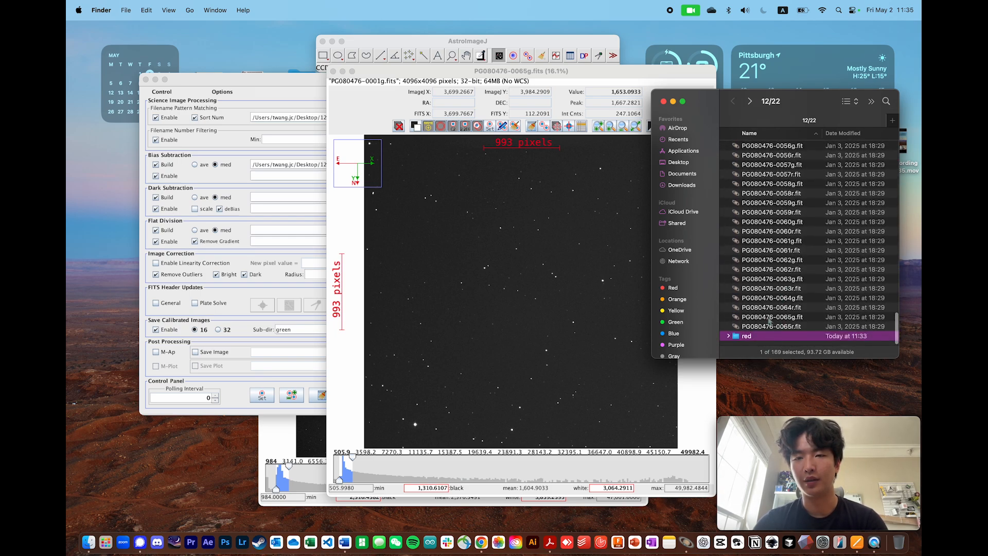
Close the calibrated image windows, the CCD Data Processor and the AstroImageJ main window.
left_click_drag(780, 107, 780, 93)
left_click(333, 71)
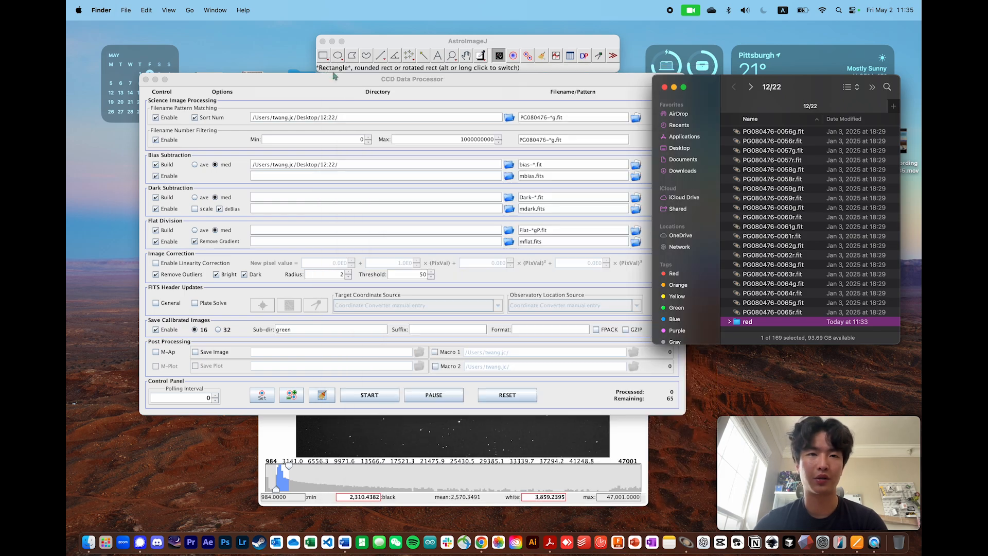
left_click(146, 76)
left_click(266, 80)
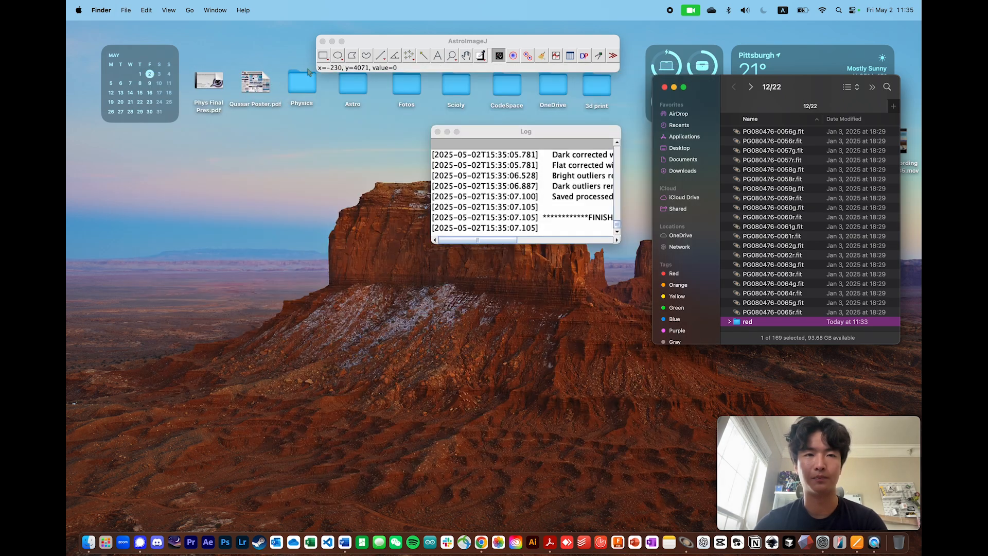
left_click(323, 42)
Clear space around the 12/22 folder window and move the red subfolder out onto the desktop.
left_click_drag(790, 93, 590, 103)
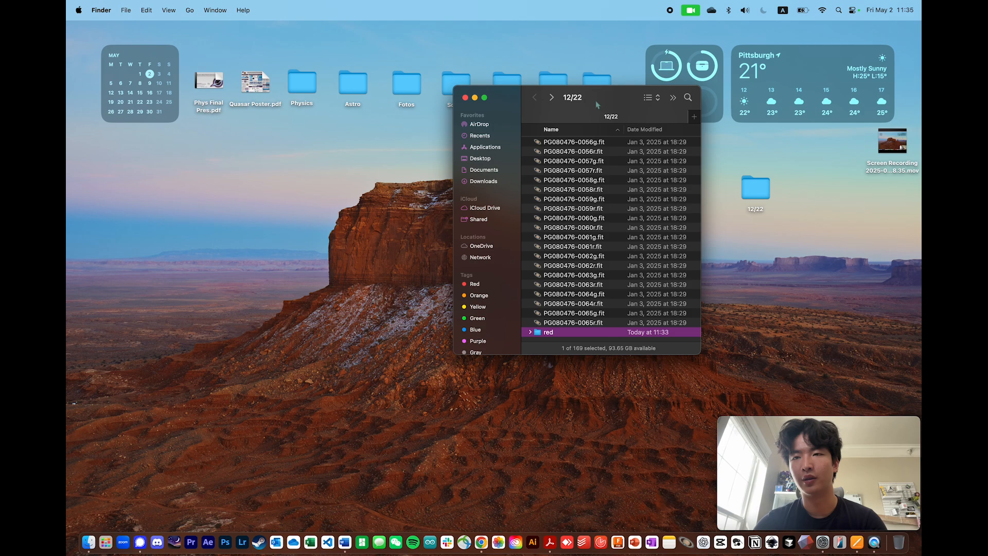
left_click_drag(771, 183, 812, 167)
left_click(622, 181)
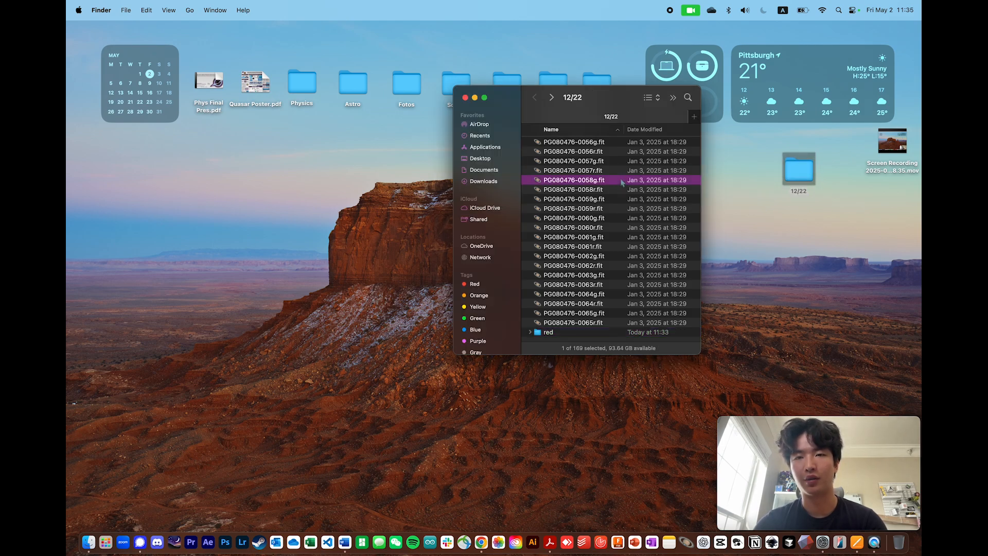
left_click(586, 333)
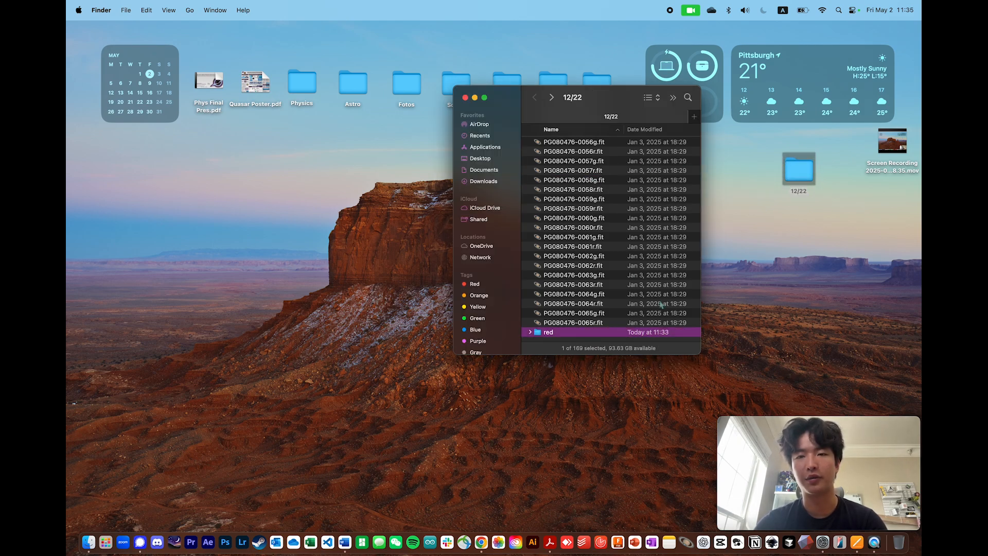
left_click_drag(597, 322, 322, 244)
Move the green subfolder from the 12/22 folder onto the desktop beside the red folder.
scroll(556, 303, "up", 20)
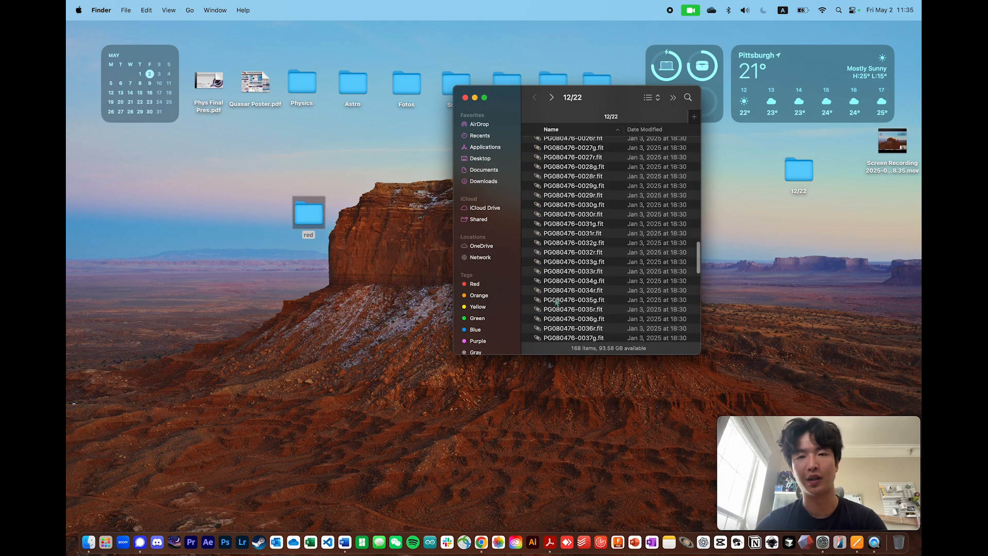
scroll(556, 301, "up", 8)
scroll(555, 300, "down", 2)
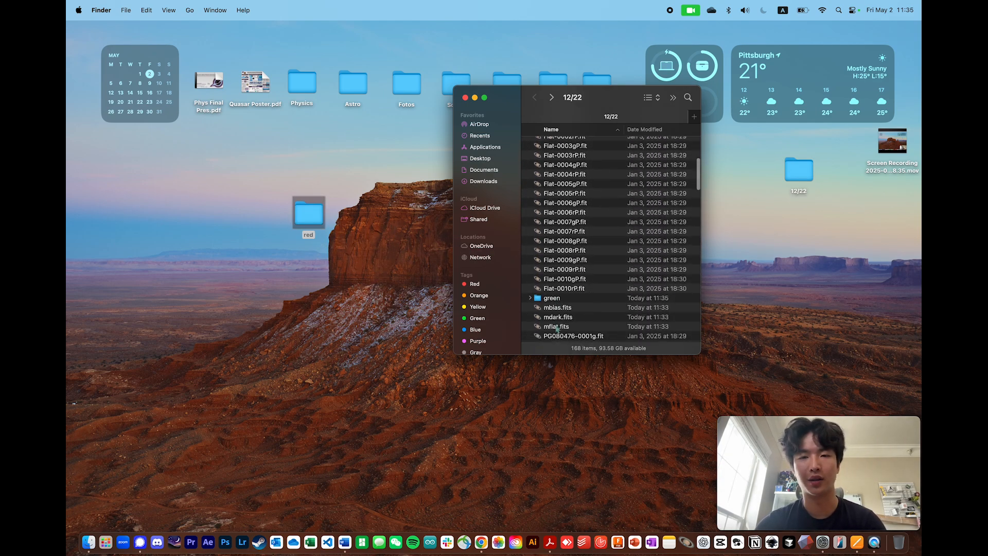
left_click_drag(570, 296, 319, 258)
left_click(561, 297)
left_click_drag(561, 298, 268, 217)
Close the 12/22 folder window, set its desktop icon aside and space the red folder away from green.
scroll(646, 238, "up", 2)
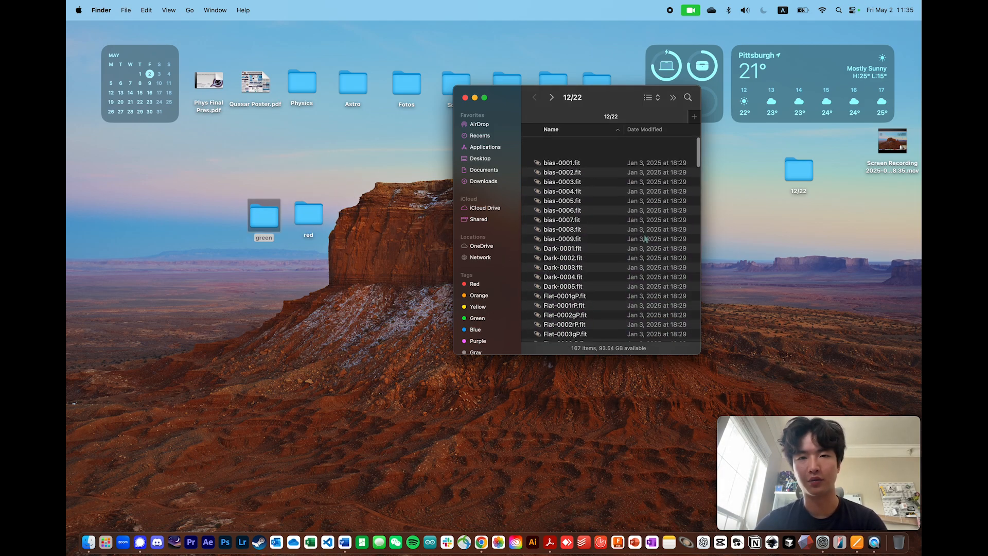
scroll(646, 238, "up", 5)
key("cmd+w")
left_click_drag(799, 172, 893, 199)
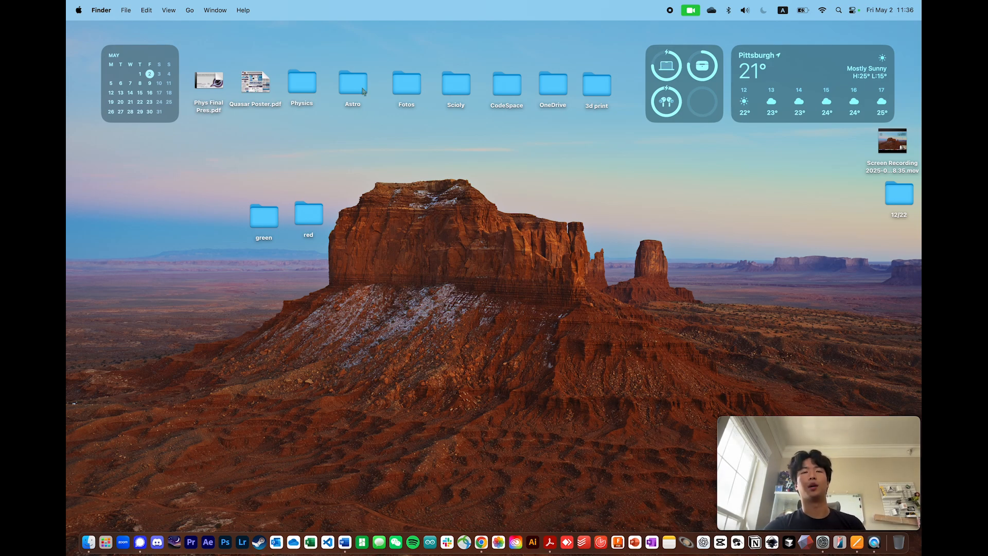
left_click_drag(308, 213, 338, 215)
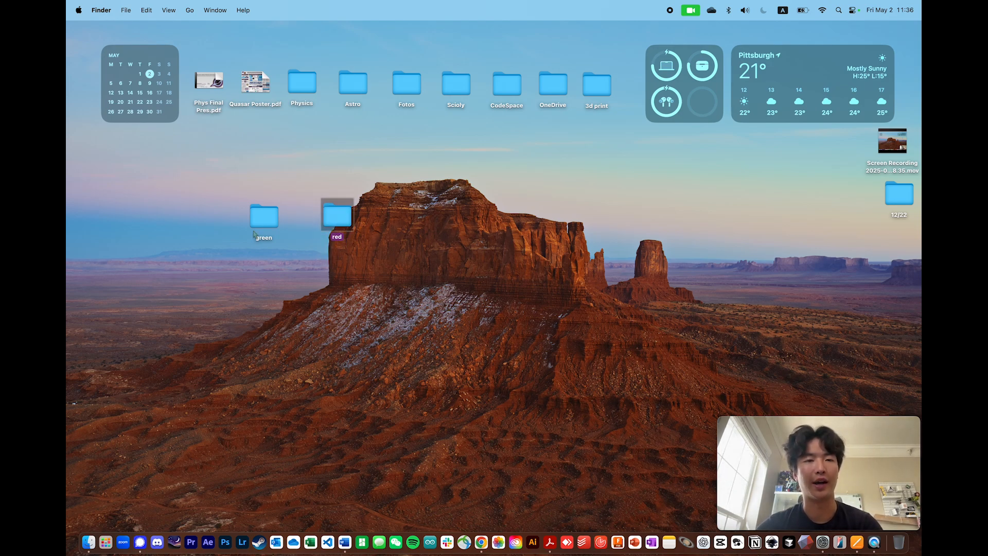
double_click(263, 217)
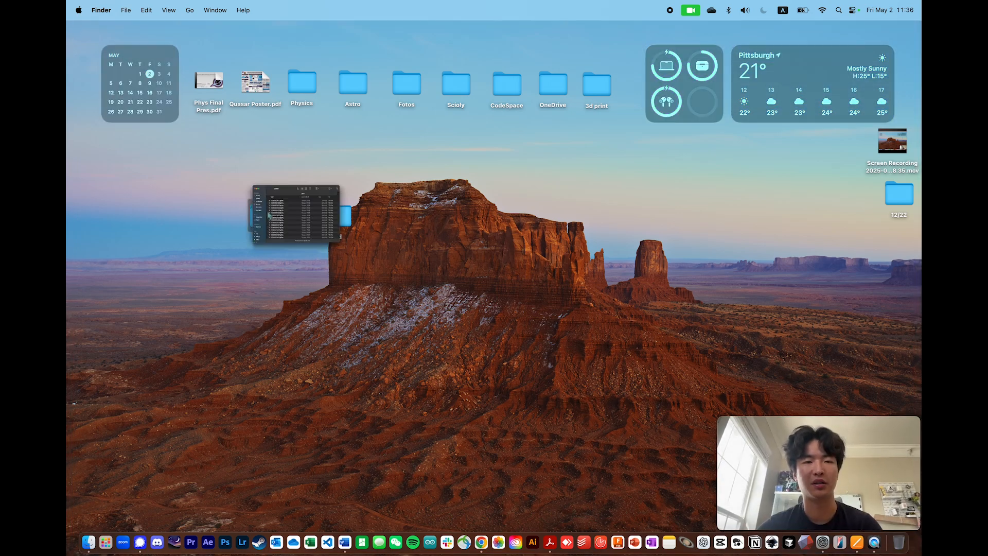
left_click(459, 161)
scroll(465, 154, "down", 10)
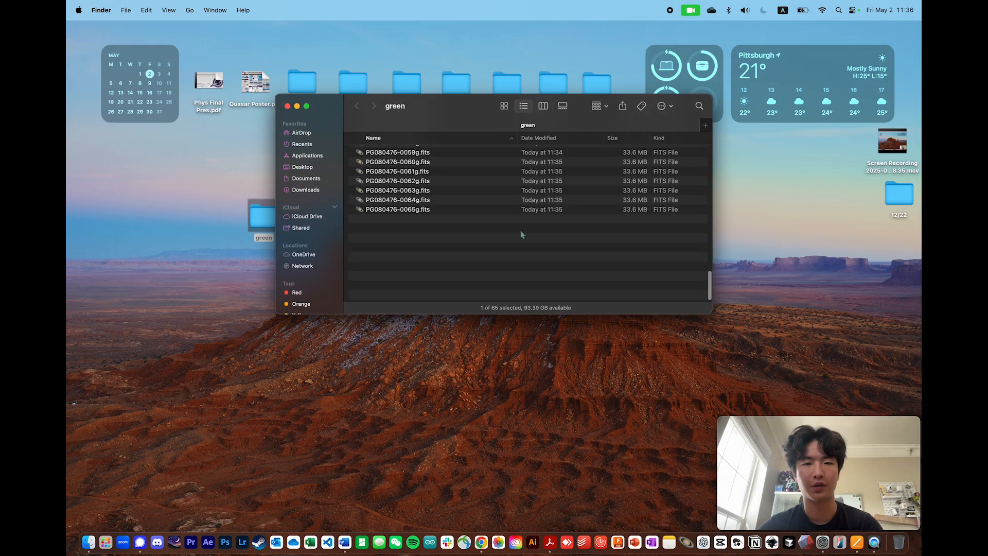
key("Up")
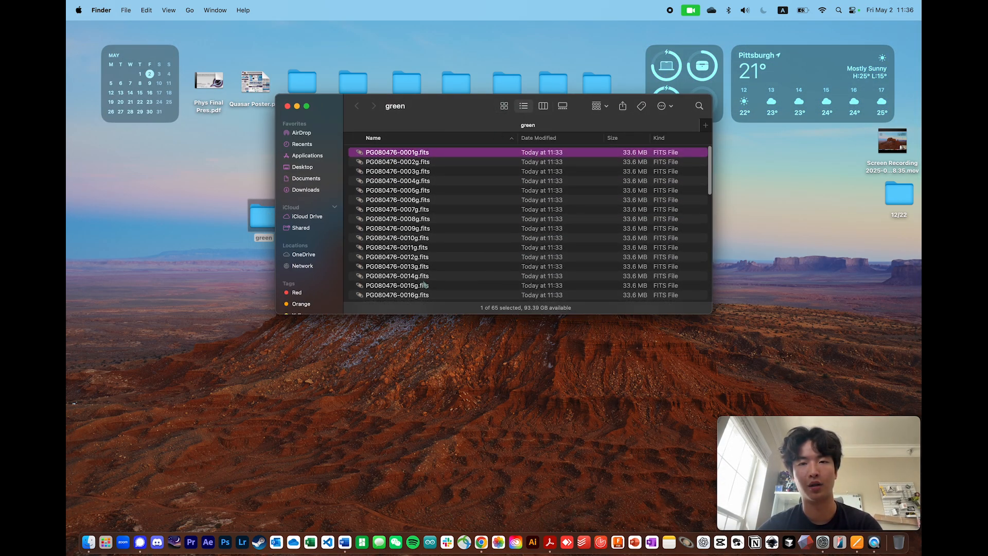
scroll(465, 187, "down", 5)
scroll(458, 170, "up", 6)
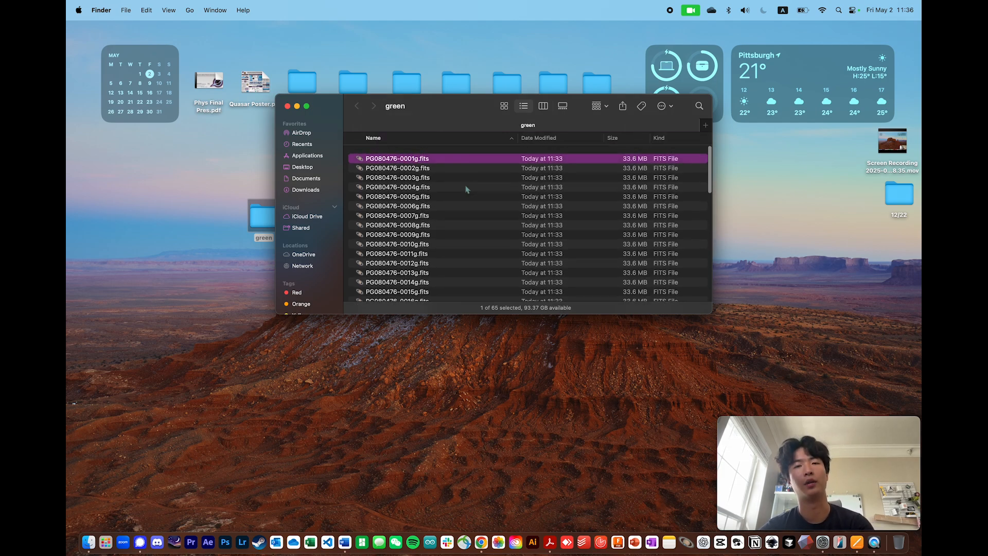
double_click(455, 152)
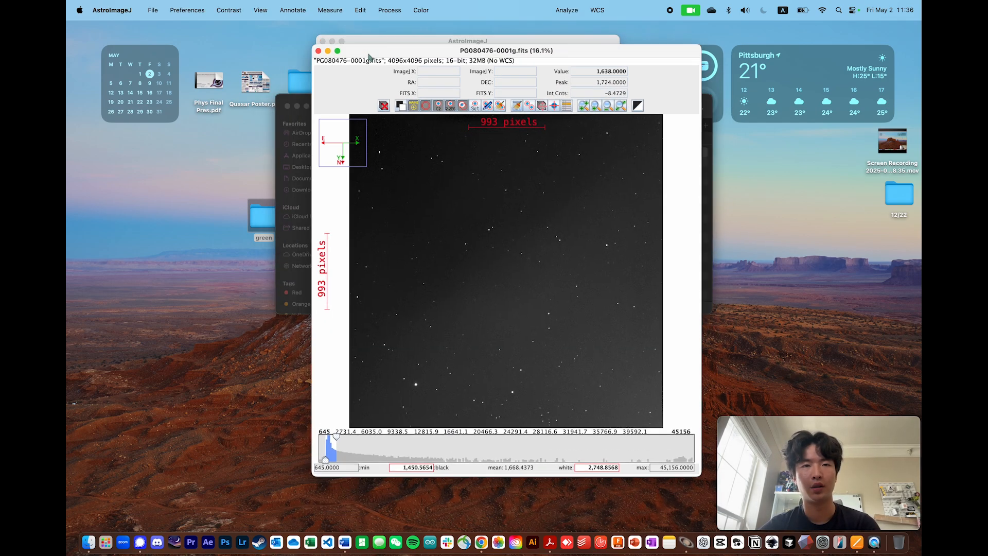
left_click(153, 10)
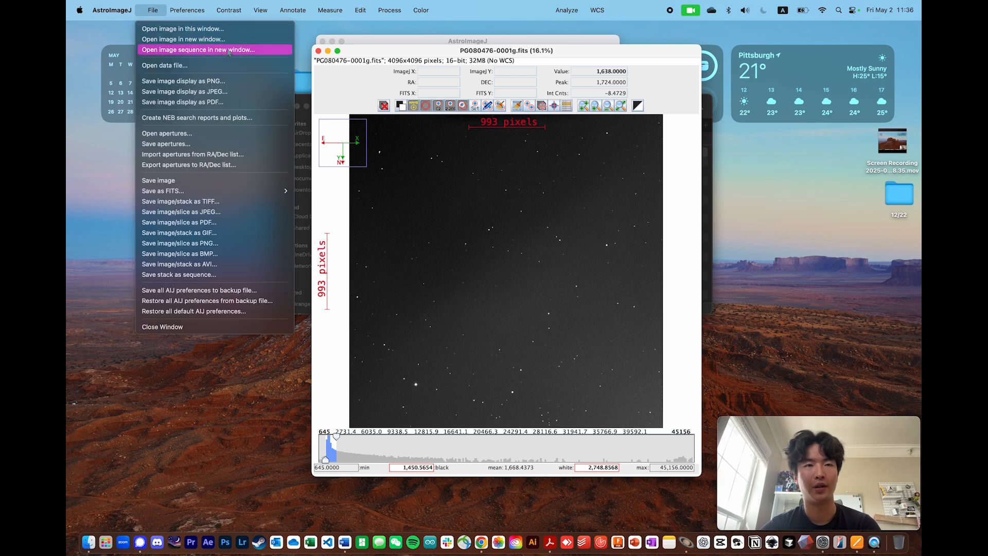
left_click(425, 54)
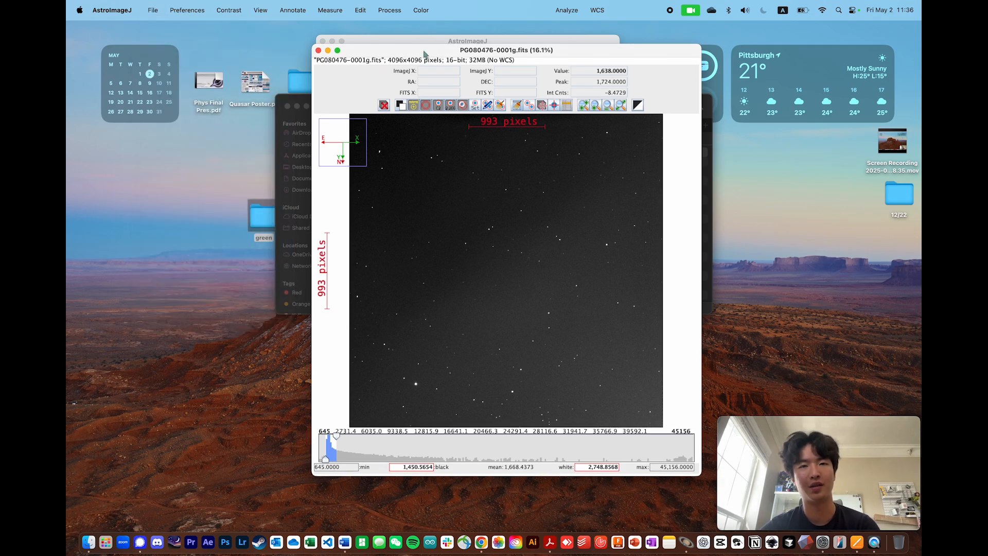
left_click_drag(445, 51, 478, 94)
left_click(430, 56)
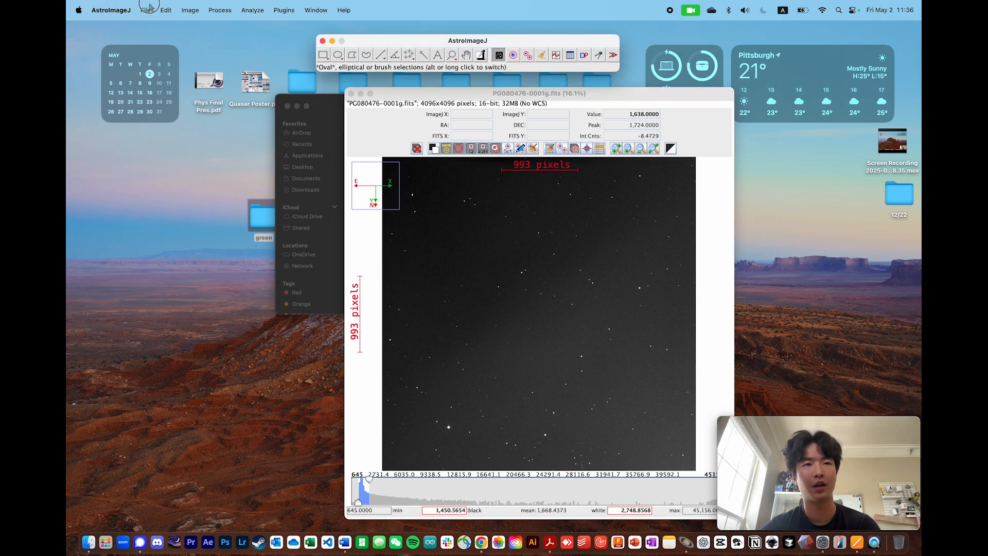
left_click(145, 10)
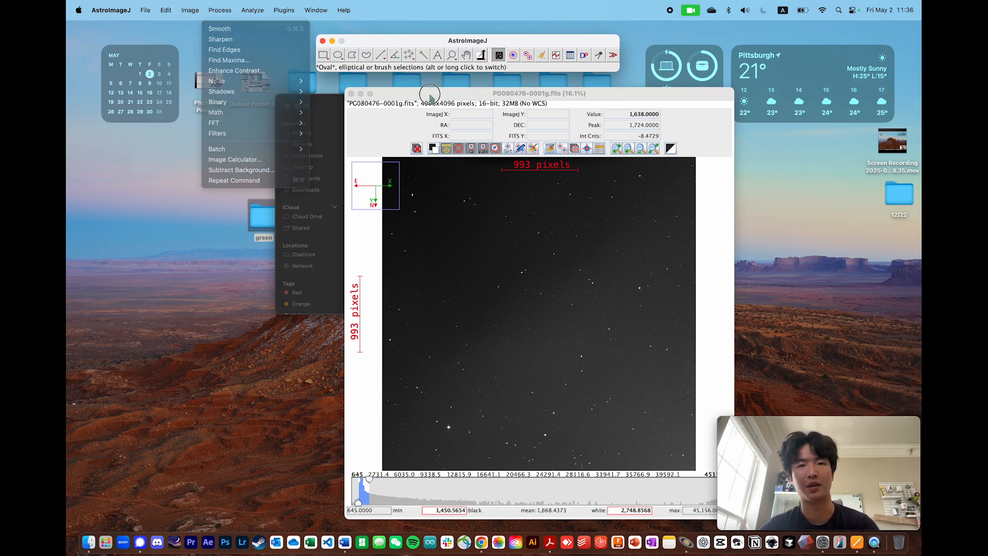
left_click(448, 97)
left_click_drag(448, 96, 401, 83)
left_click(404, 47)
left_click(412, 100)
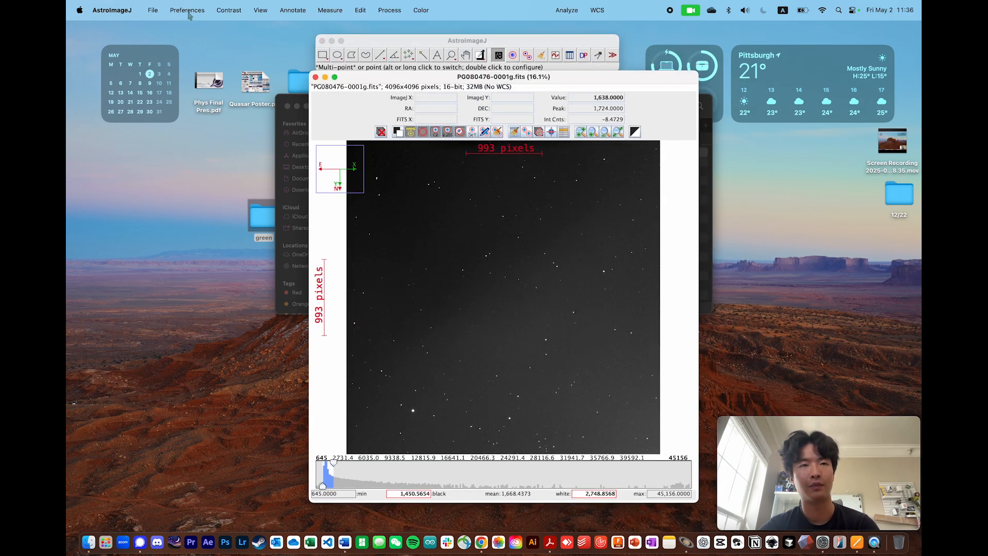
Import the desktop's green folder as an image sequence in a new window, using a numerically sorted virtual stack.
left_click(153, 11)
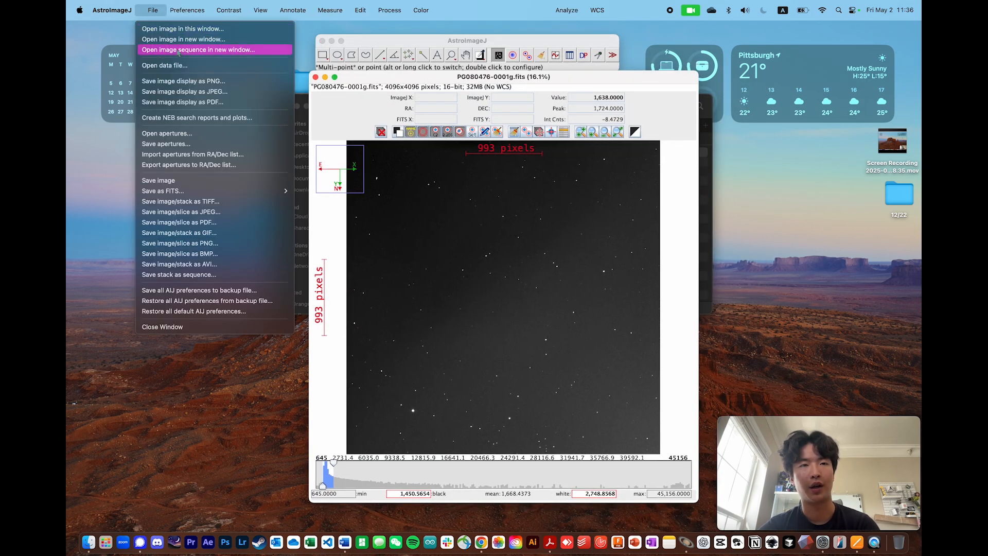
left_click(230, 50)
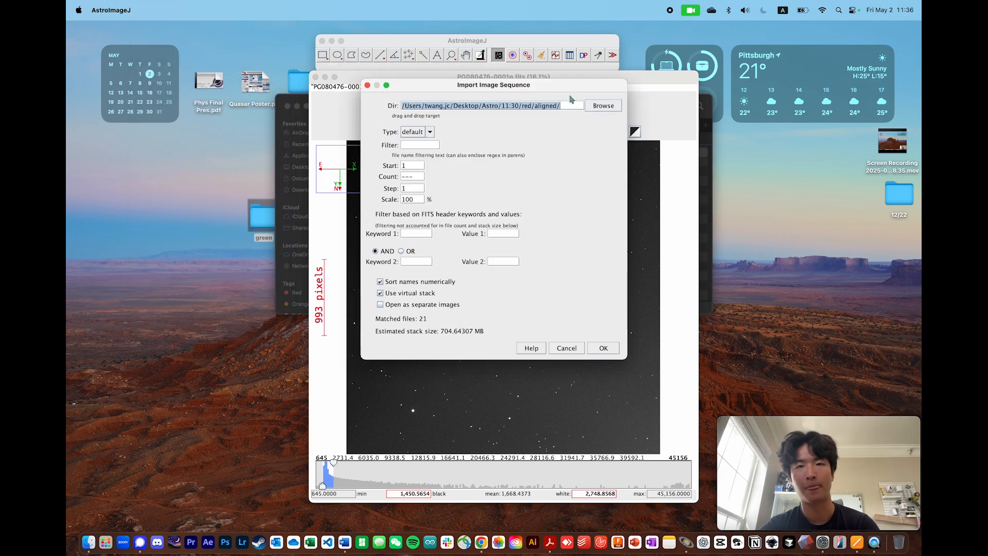
left_click_drag(570, 98, 616, 98)
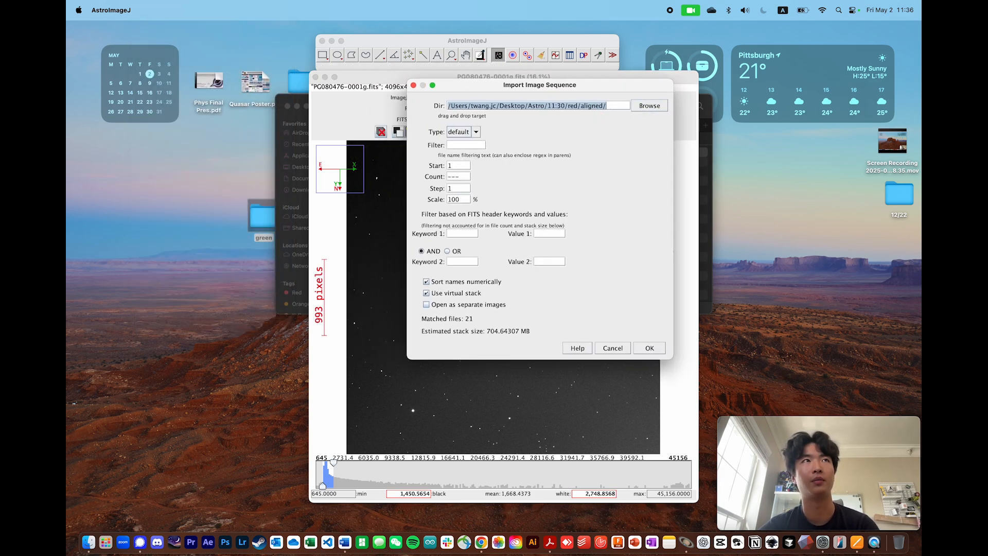
left_click(650, 105)
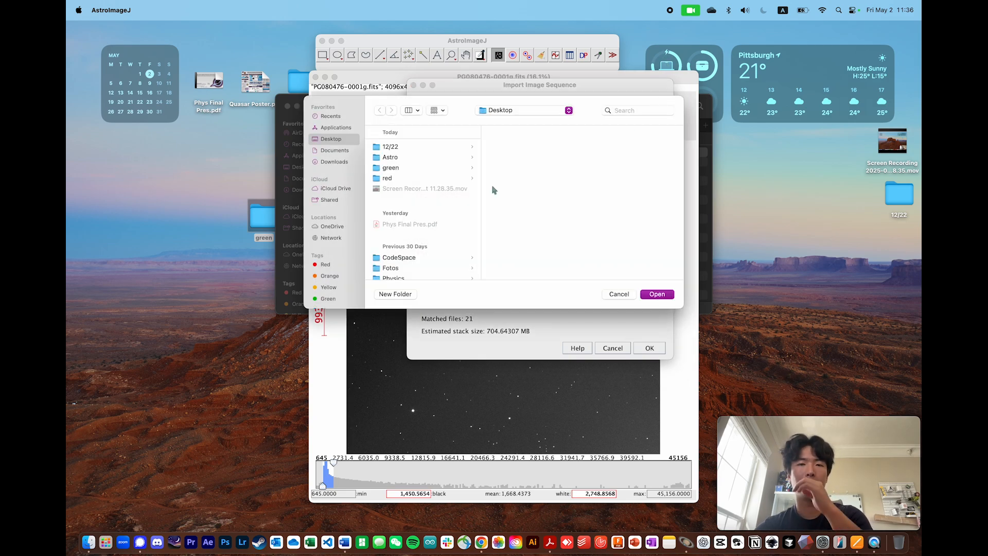
left_click(443, 169)
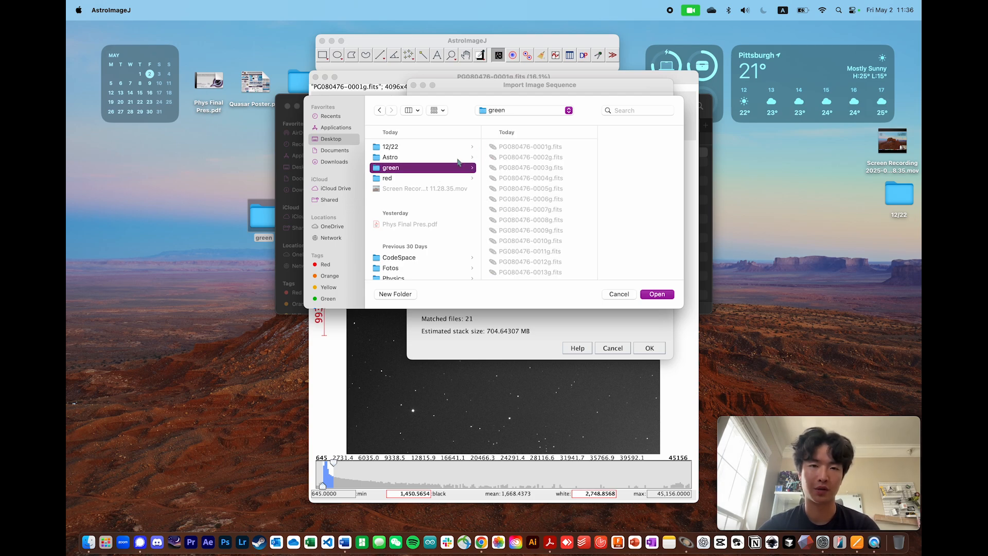
left_click(658, 294)
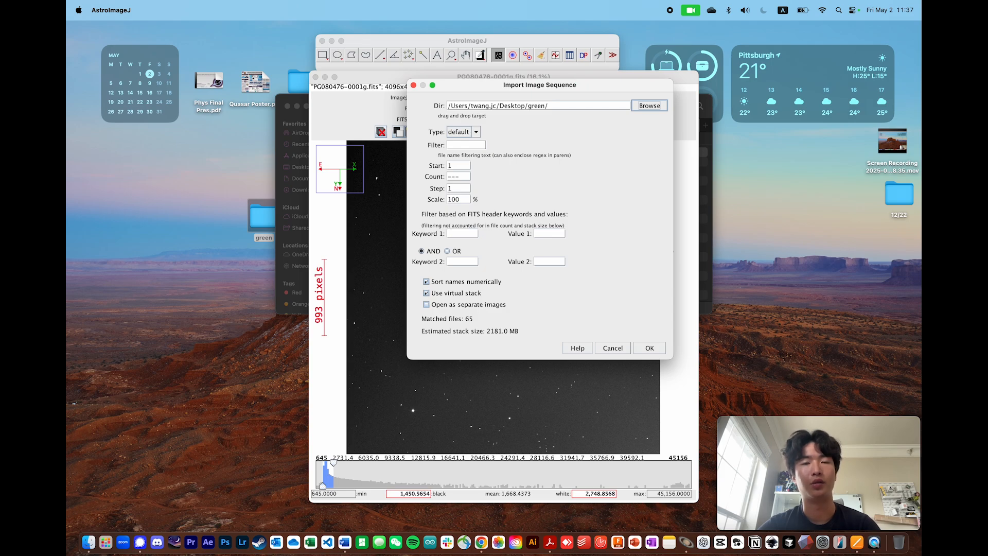
left_click(650, 348)
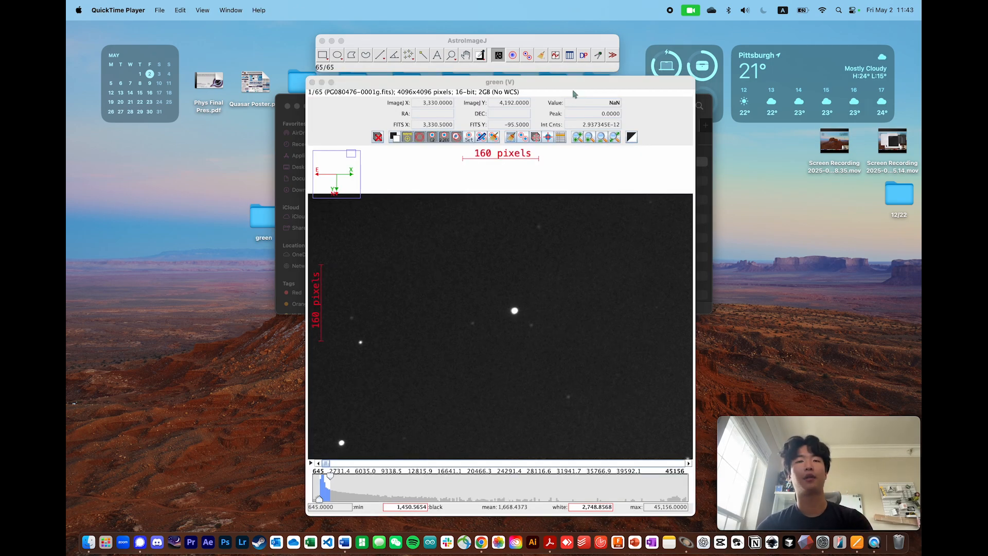
Set up alignment of the green image stack using WCS or apertures and shift the Stack Aligner dialog slightly aside.
left_click(565, 89)
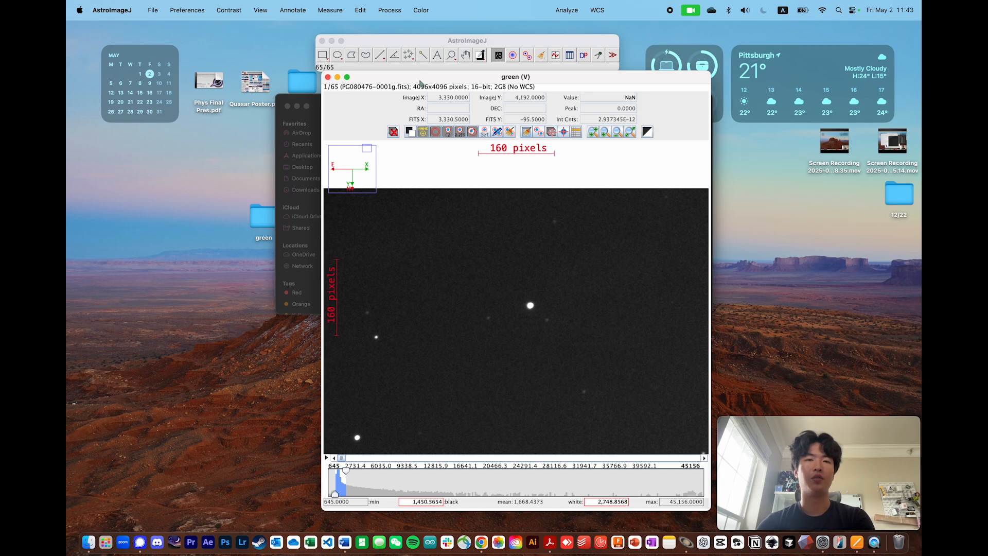
mouse_move(422, 78)
left_mouse_down()
mouse_move(428, 67)
mouse_move(426, 88)
left_mouse_up()
left_click(391, 11)
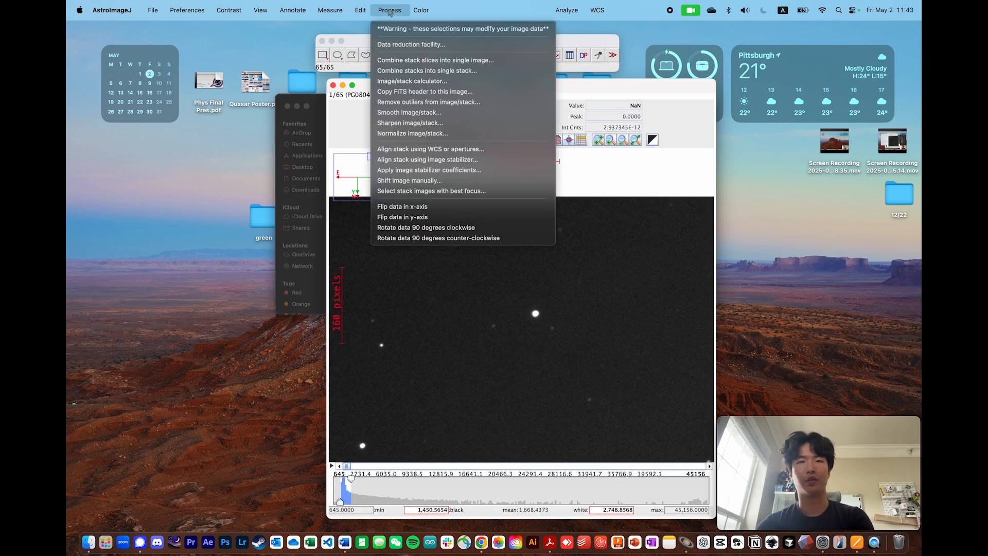
left_click(434, 149)
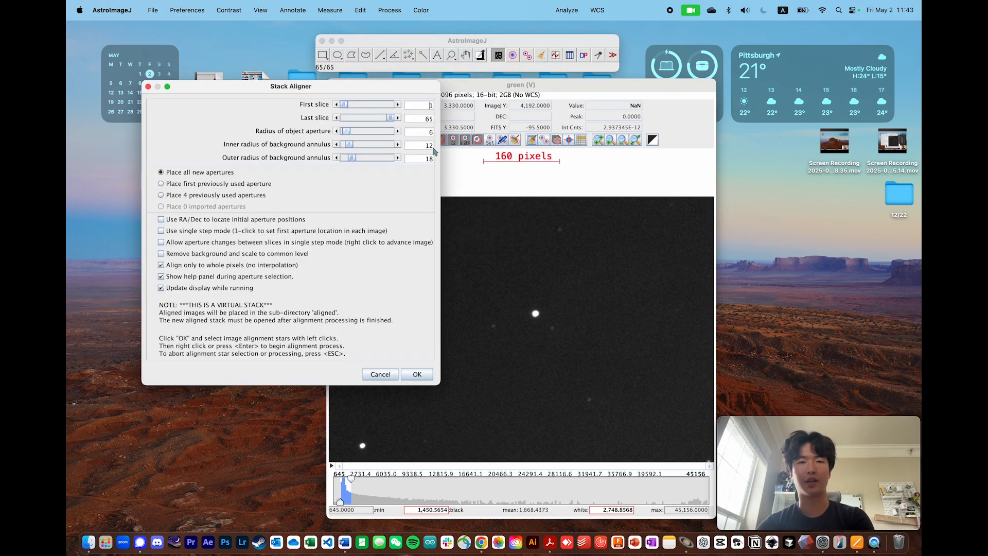
left_click_drag(331, 91, 354, 90)
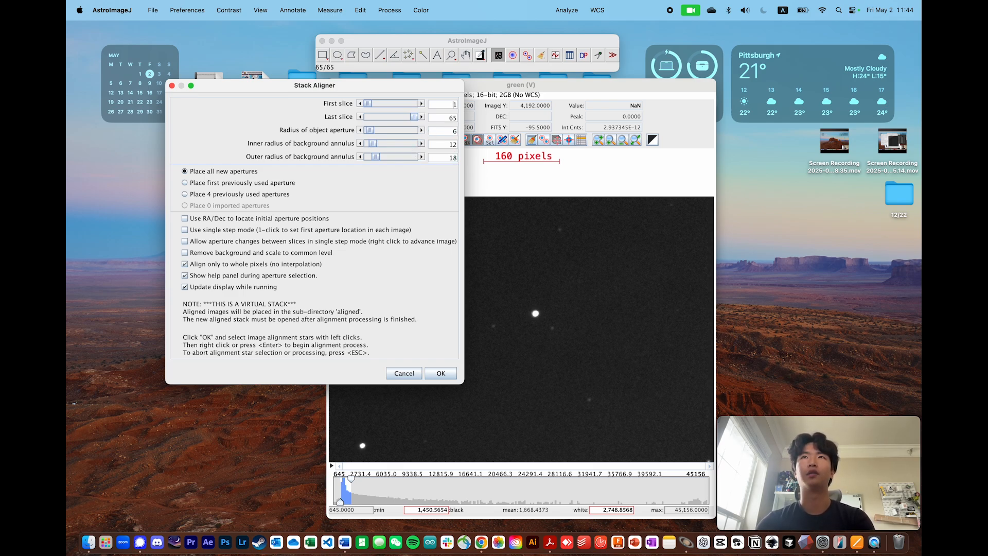
Switch to the lightcurve document in Word, examine its example of aperture circles around a star, and put the document away.
left_click_drag(644, 0, 638, 15)
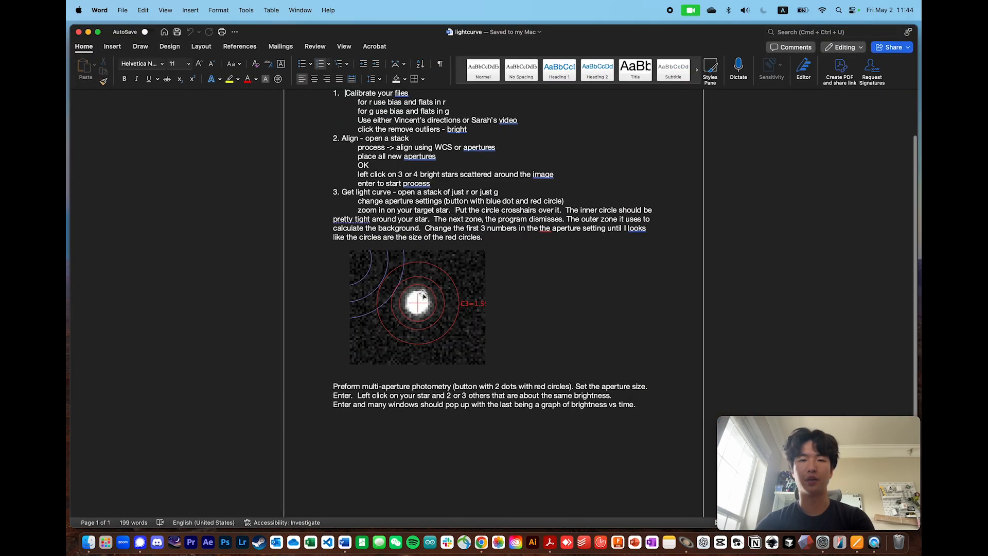
scroll(424, 295, "up", 10)
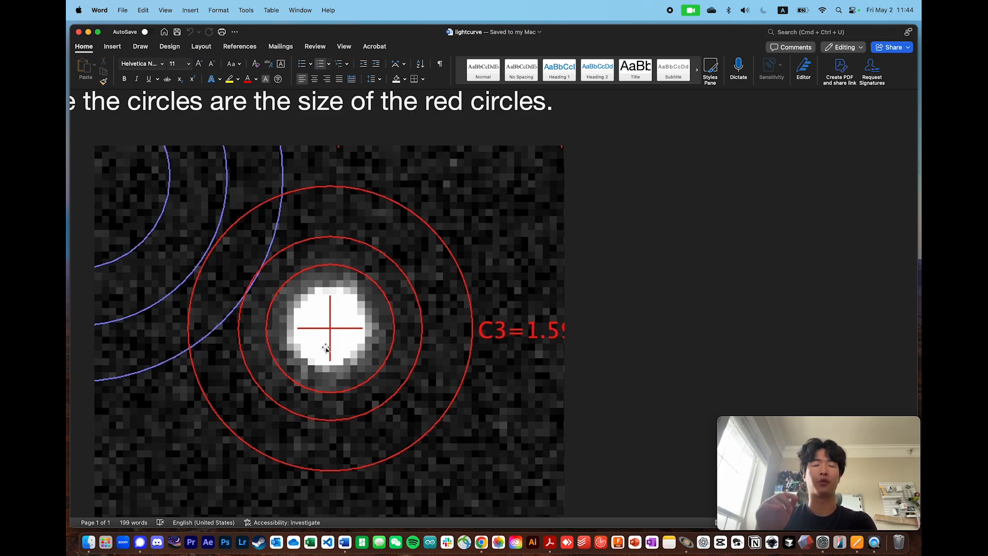
scroll(326, 348, "down", 5)
scroll(321, 257, "up", 5)
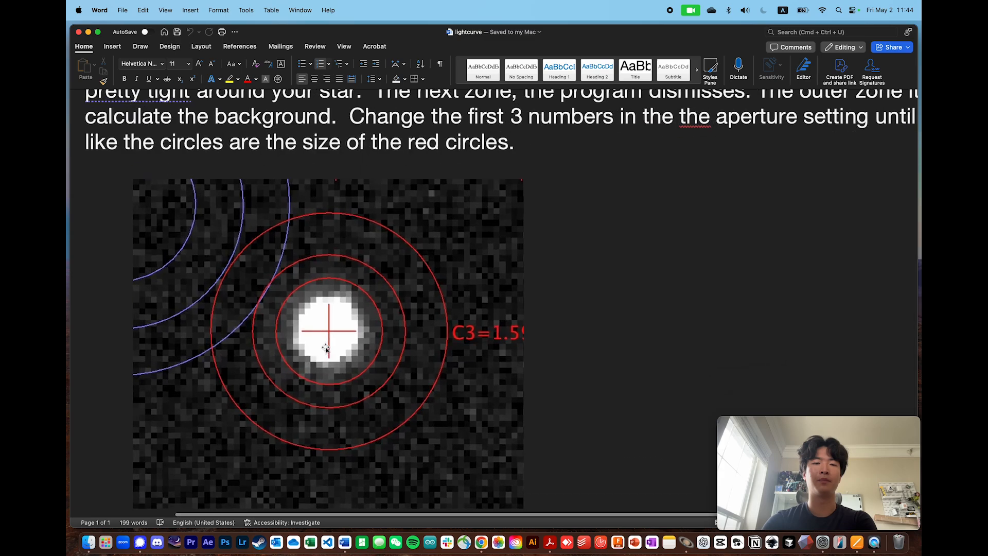
left_click_drag(392, 27, 624, 20)
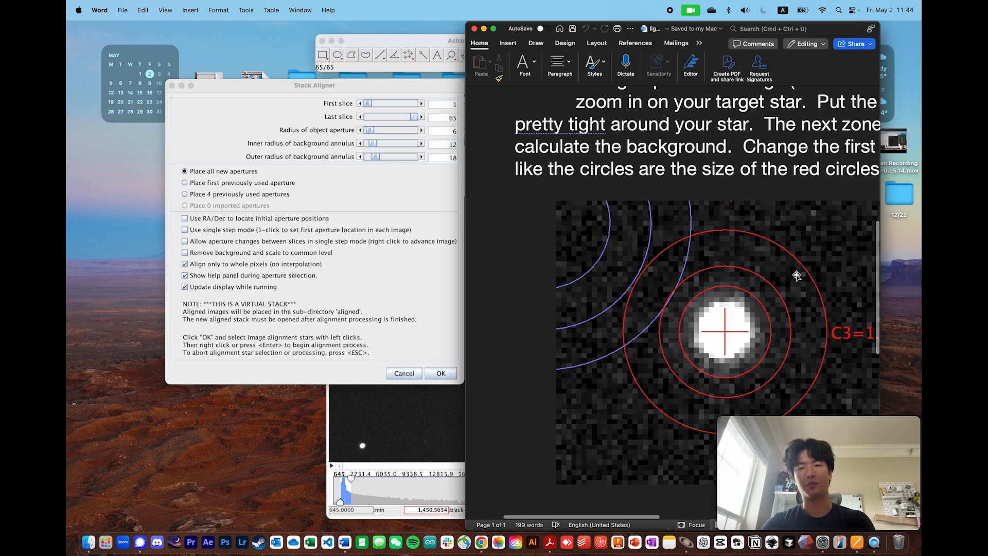
left_click(845, 28)
left_click(484, 28)
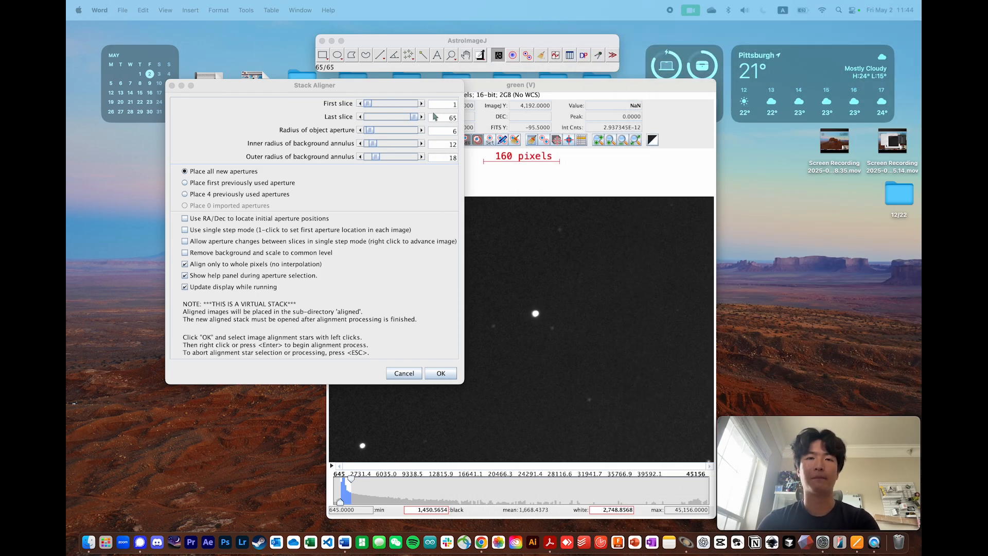
Set the object aperture radius to 12, the inner background annulus radius to 16 and the outer radius to 21.
left_click(447, 143)
double_click(448, 133)
type("12")
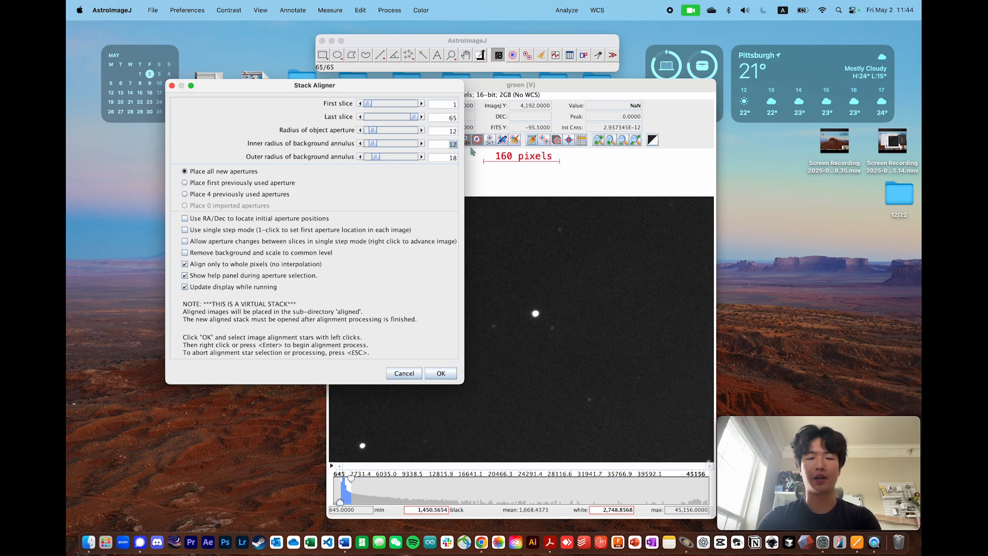
double_click(448, 158)
type("21")
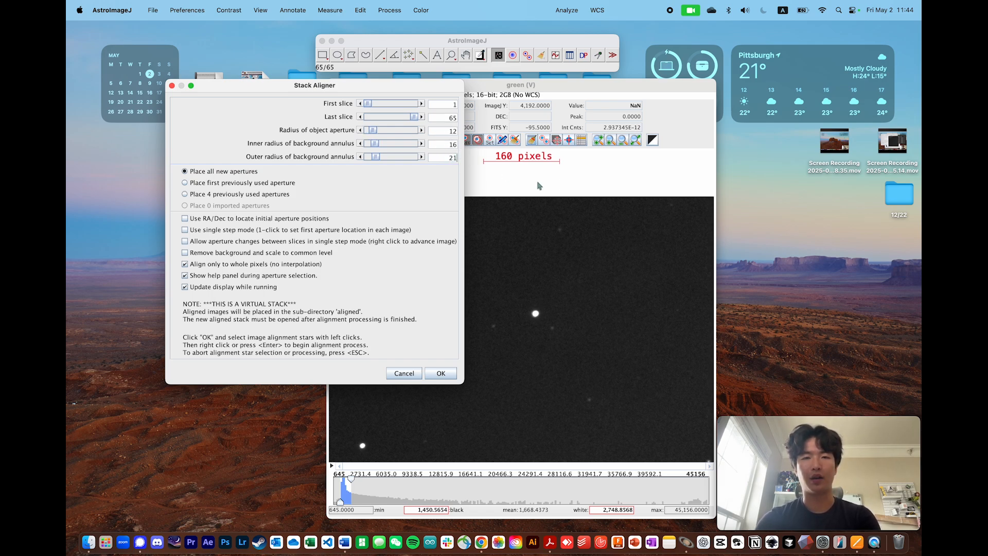
Place the green stack window beside the Stack Aligner dialog and accept the alignment settings with the outer annulus radius at 21.
left_click_drag(644, 84, 786, 79)
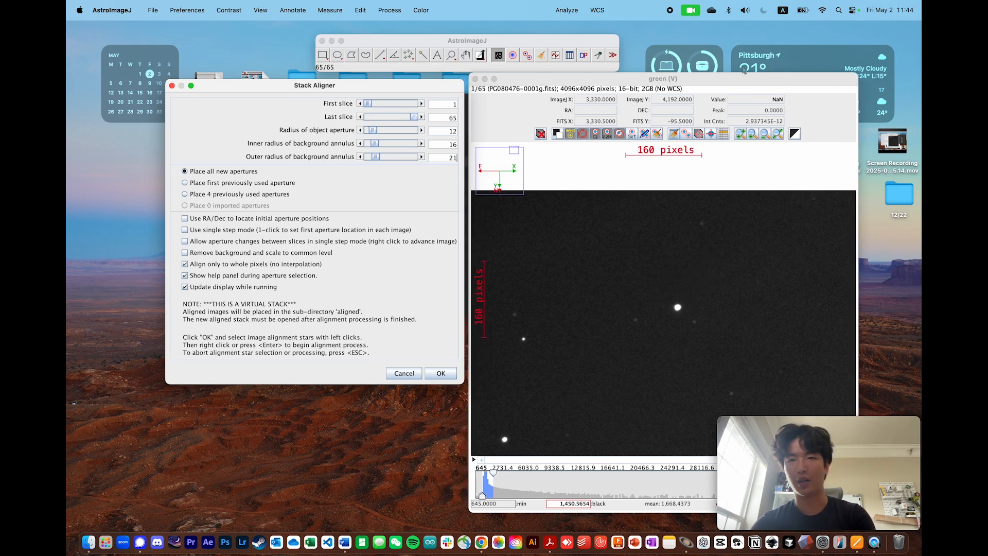
left_click_drag(735, 79, 756, 37)
left_click(723, 246)
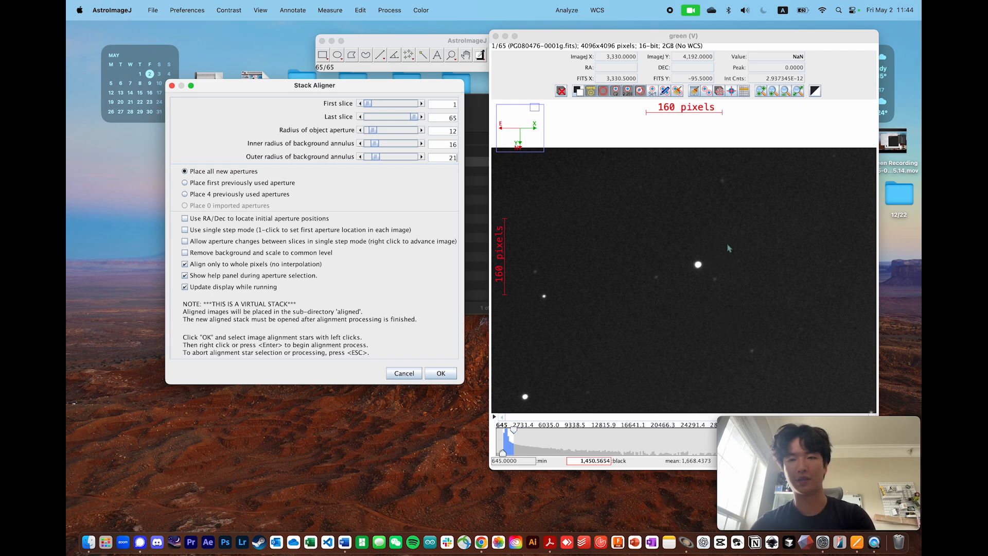
left_click_drag(727, 243, 701, 272)
type("--")
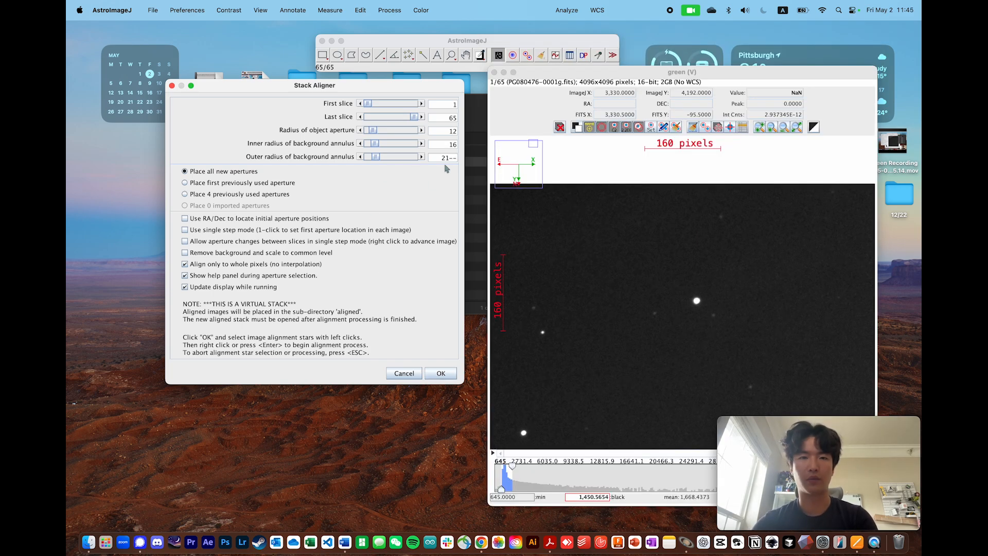
key("BackSpace")
key("BackSpace")
left_click(442, 373)
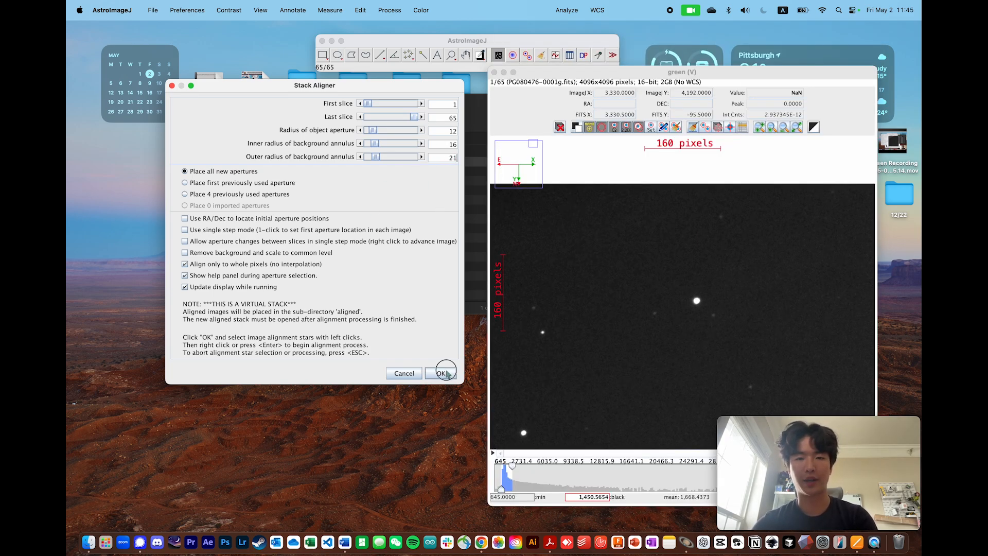
Place the first alignment aperture on the very bright star in the lower-left part of the first green frame.
scroll(695, 304, "down", 1)
scroll(680, 228, "down", 2)
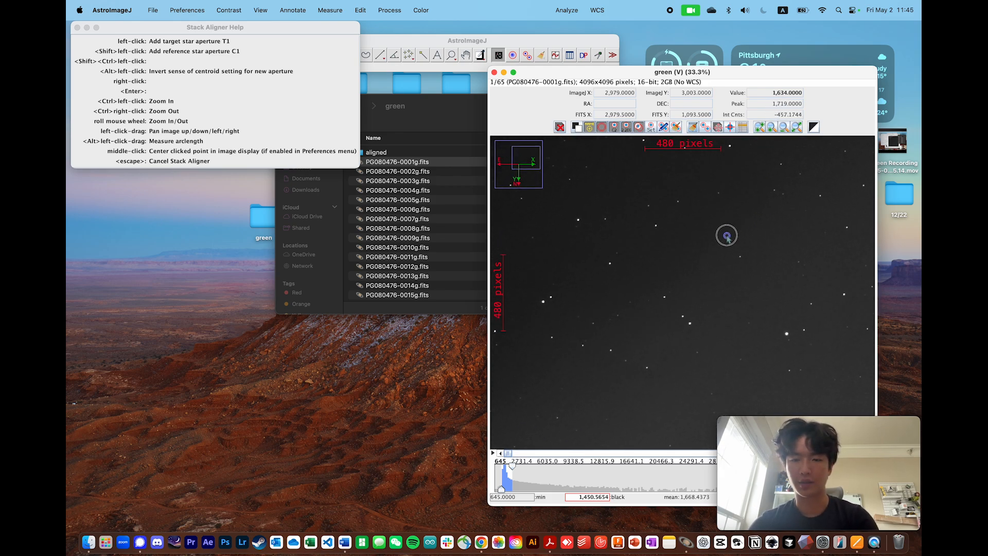
scroll(728, 236, "down", 2)
scroll(767, 217, "down", 1)
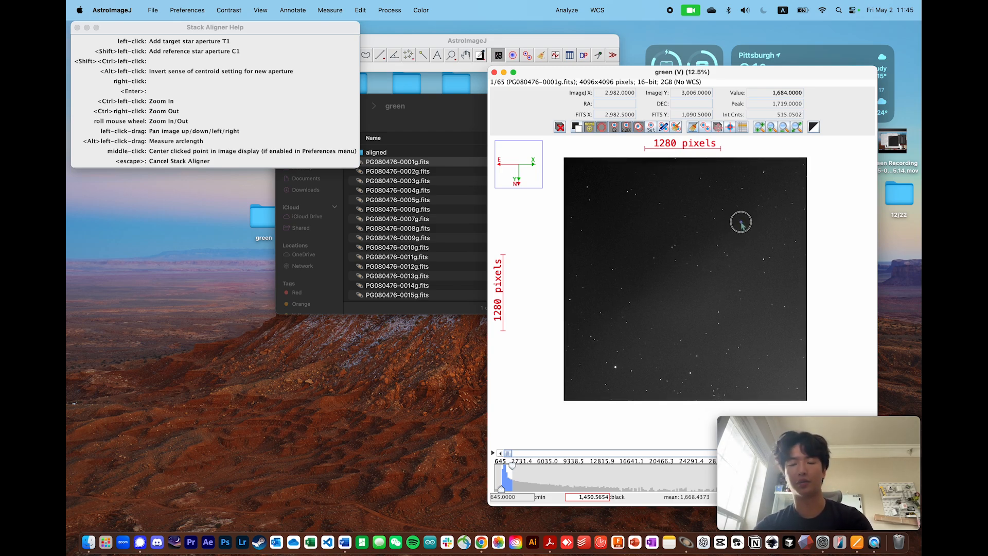
mouse_move(741, 222)
left_mouse_down()
mouse_move(721, 205)
mouse_move(735, 177)
mouse_move(734, 211)
left_mouse_up()
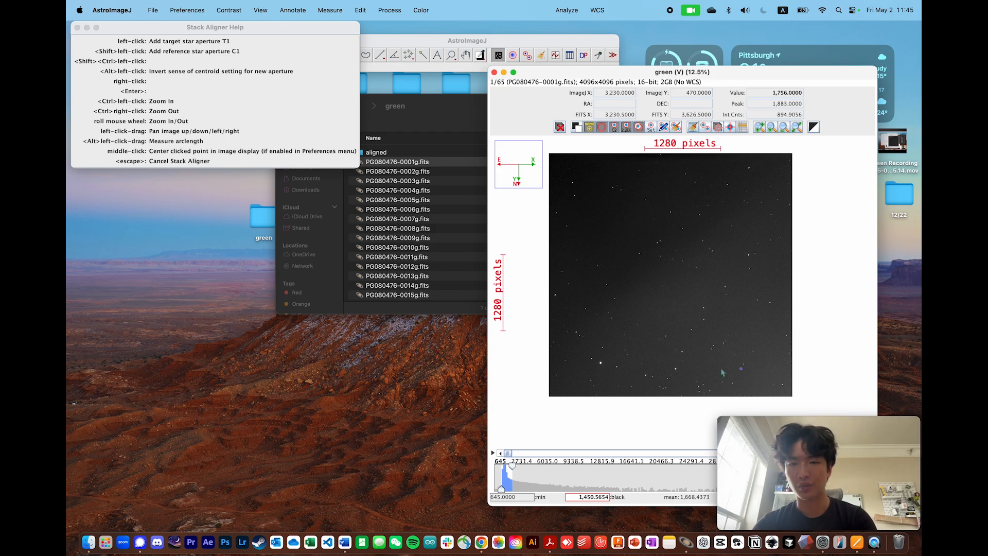
left_click(604, 361)
scroll(604, 360, "up", 7)
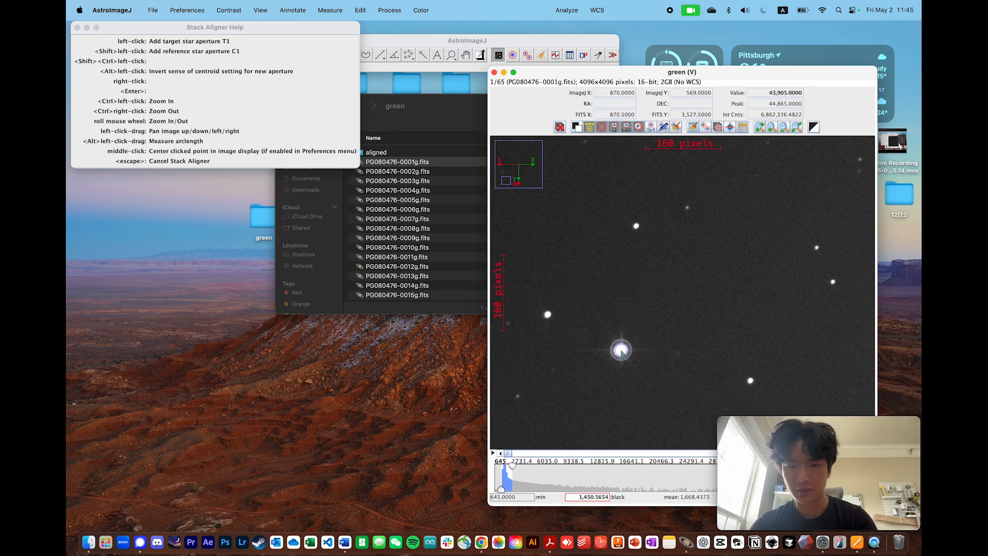
left_click(621, 351)
Add a second alignment aperture on the bright star near the right edge of the green frame, above mid-height.
scroll(640, 319, "down", 2)
scroll(641, 322, "down", 2)
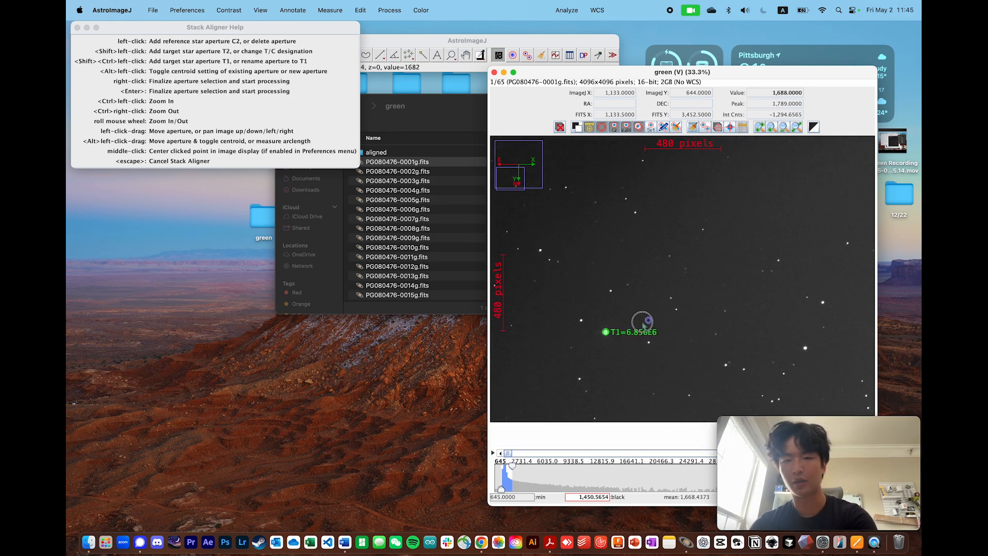
left_click_drag(642, 323, 557, 347)
left_click_drag(739, 356, 634, 411)
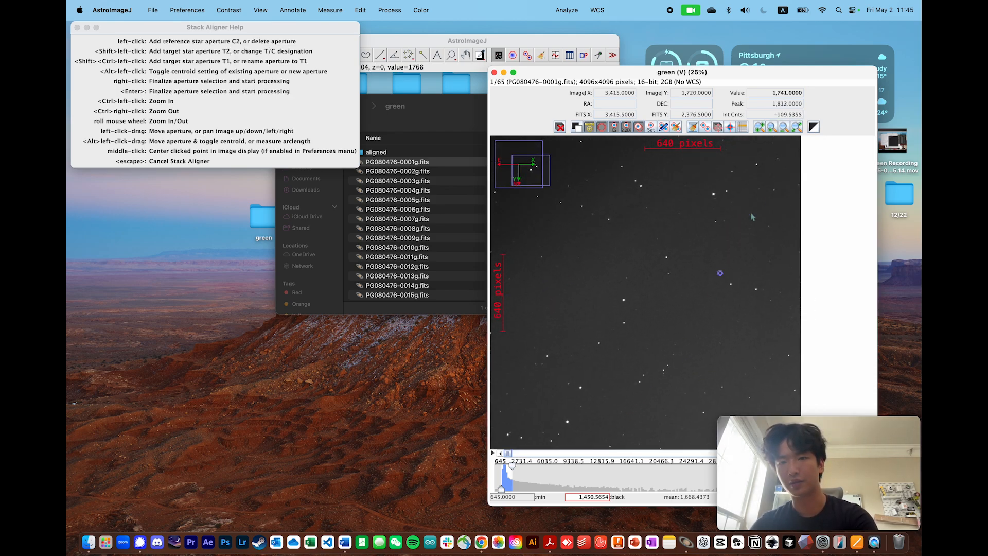
scroll(727, 275, "up", 3)
scroll(731, 247, "up", 1)
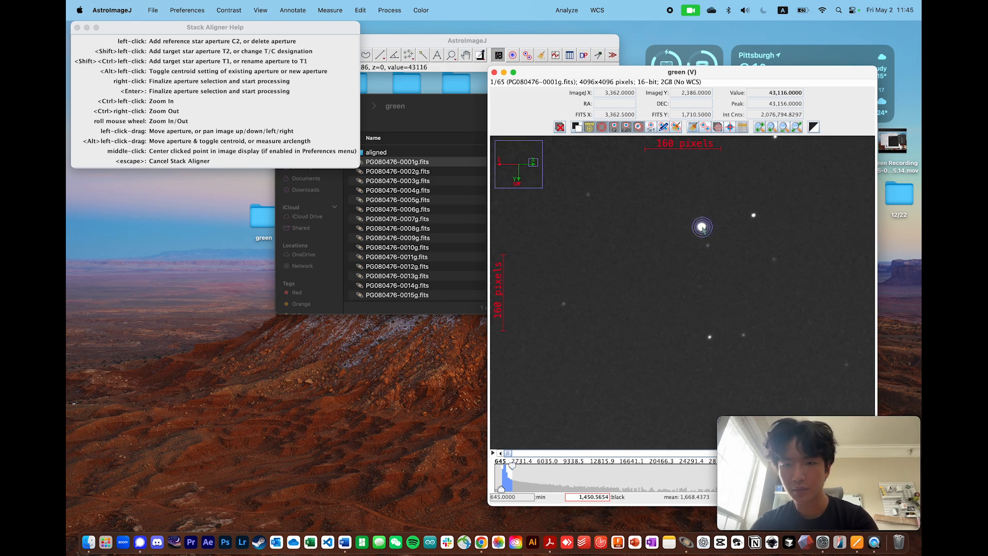
left_click(702, 227)
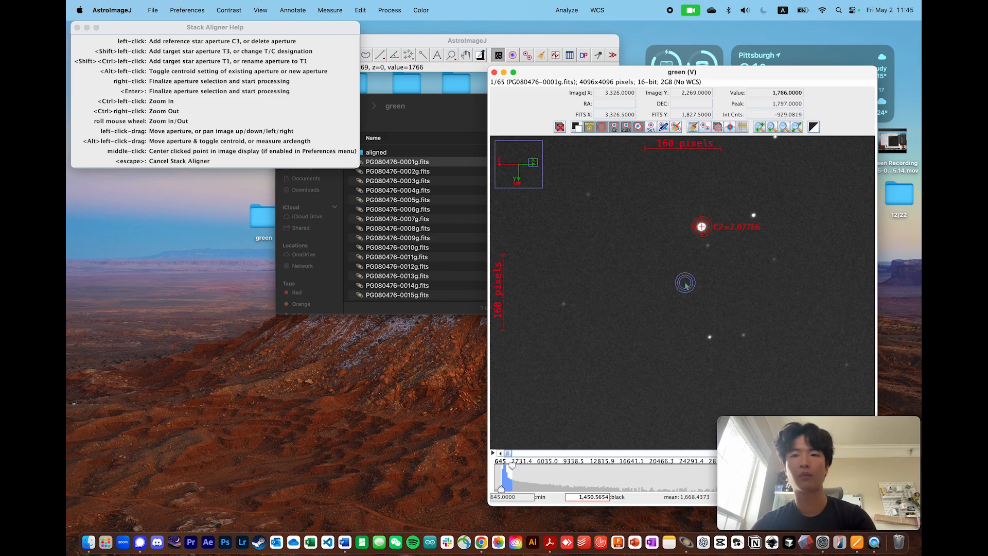
Add a third alignment aperture on the brighter star of the close pair in the upper middle of the green frame.
left_click_drag(686, 280, 764, 270)
scroll(764, 270, "down", 4)
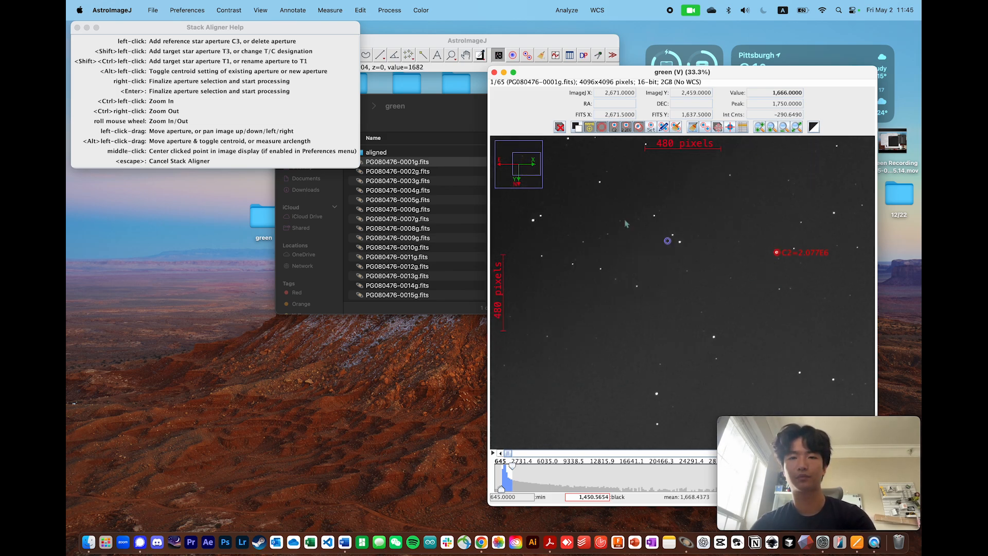
left_click_drag(689, 298, 830, 383)
left_click_drag(799, 318, 719, 257)
scroll(756, 316, "up", 4)
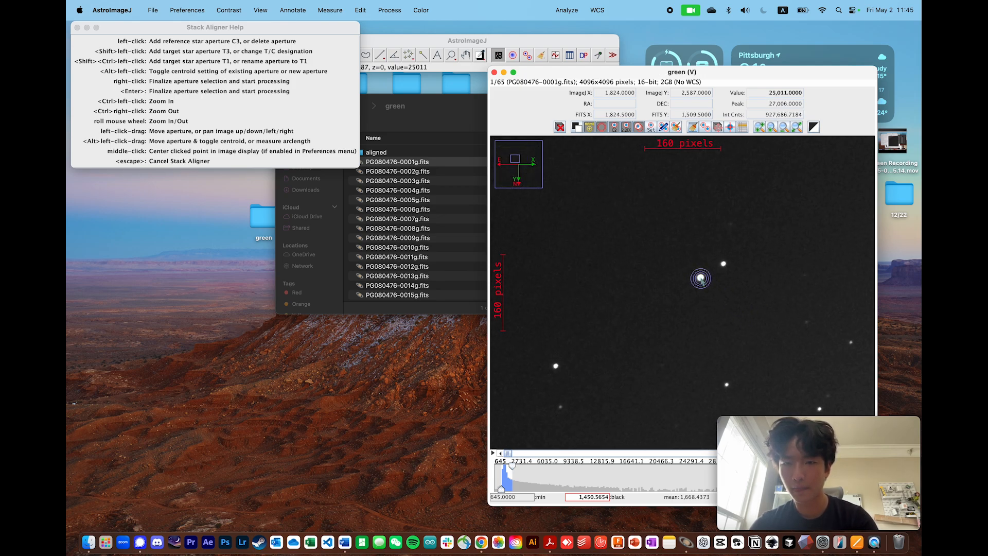
scroll(625, 355, "down", 5)
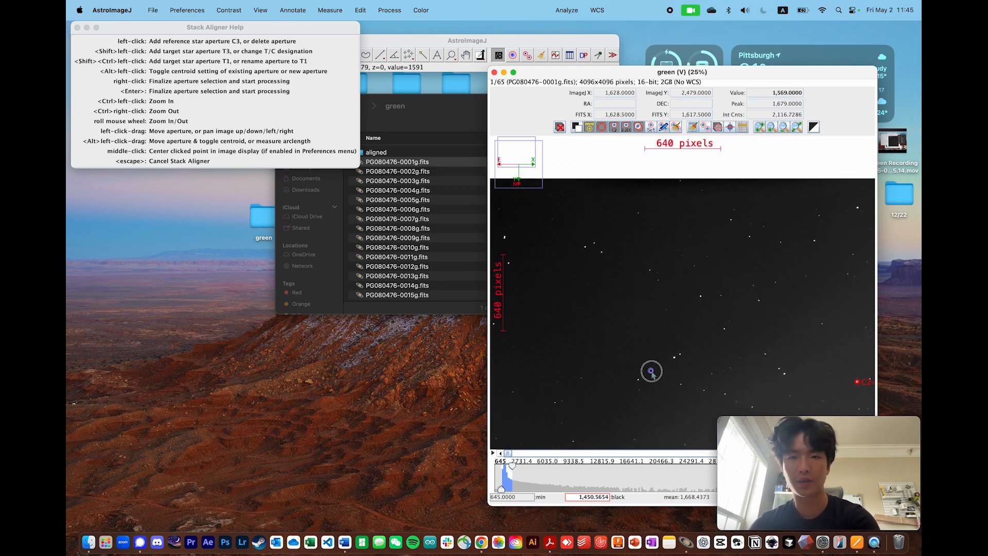
left_click_drag(664, 218, 617, 159)
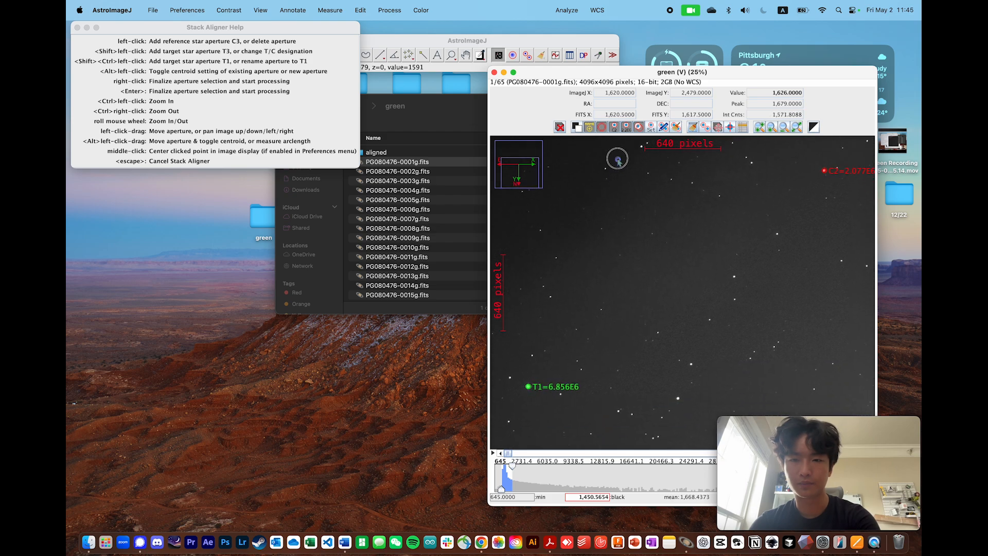
left_click_drag(715, 313, 779, 430)
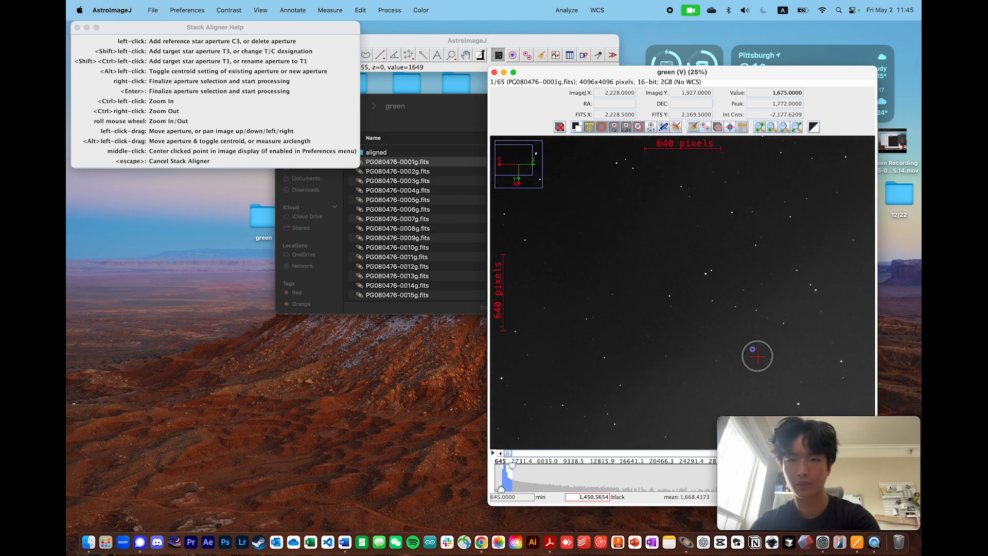
left_click_drag(756, 351, 745, 388)
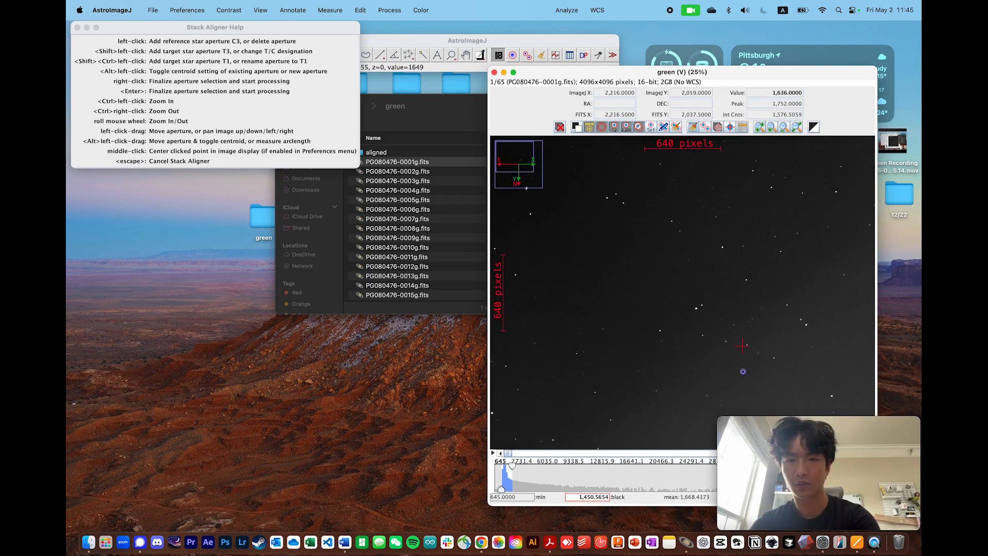
scroll(749, 332, "up", 2)
scroll(749, 332, "up", 2)
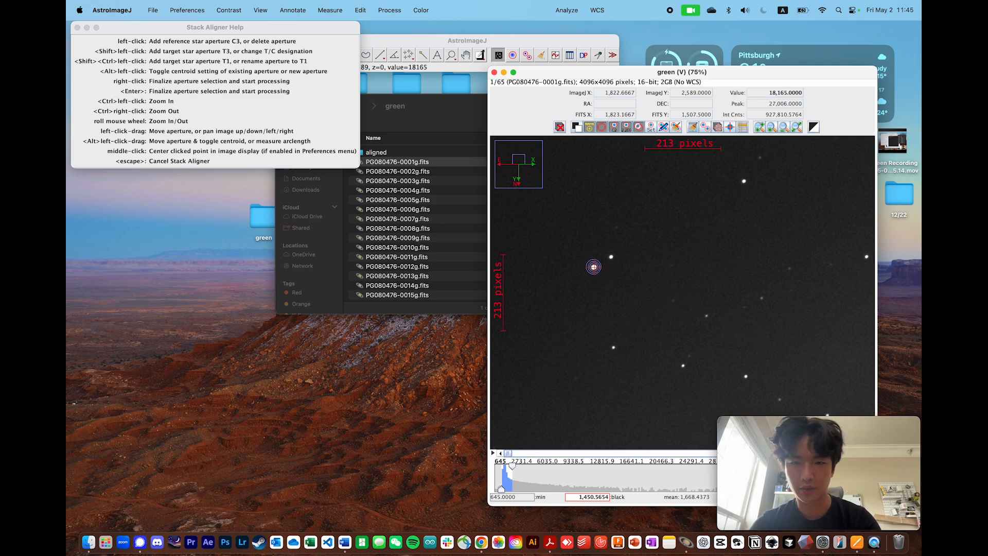
left_click(594, 266)
Check the spread of the three apertures across the whole frame, then finalize the selection and start aligning the green stack.
left_click_drag(625, 271, 655, 197)
scroll(657, 202, "down", 6)
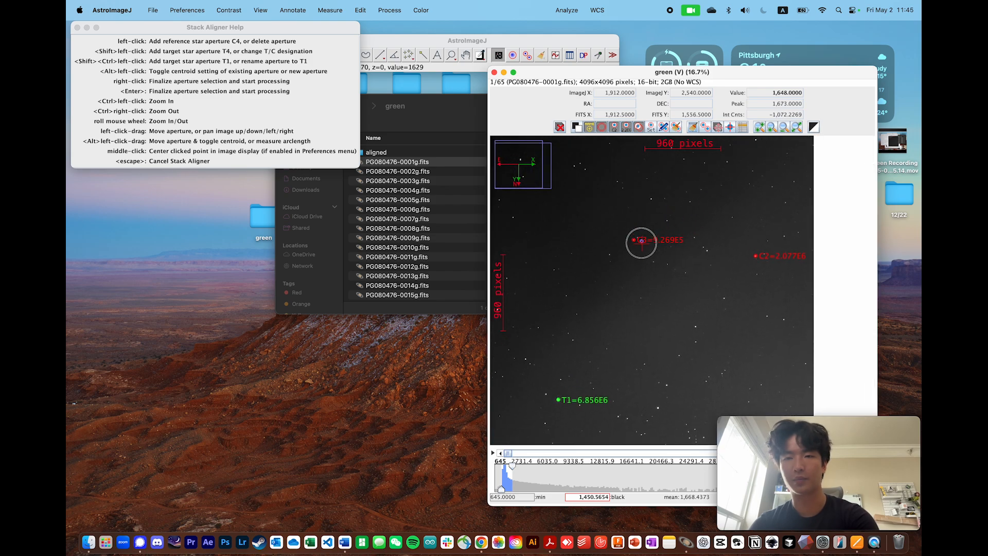
left_click_drag(648, 258, 649, 254)
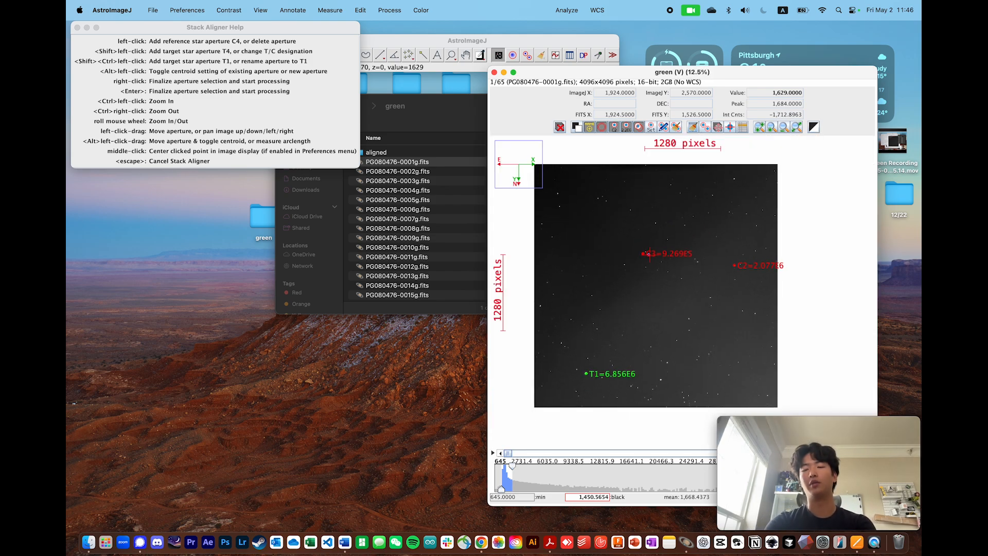
right_click(650, 254)
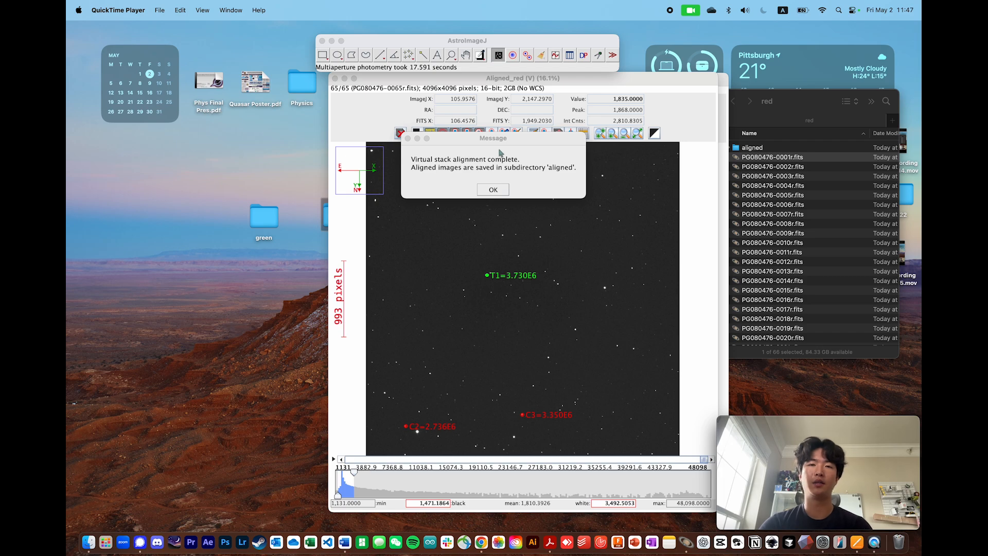
Acknowledge and dismiss the alignment message for the red stack.
left_click(466, 156)
left_click_drag(466, 159, 482, 166)
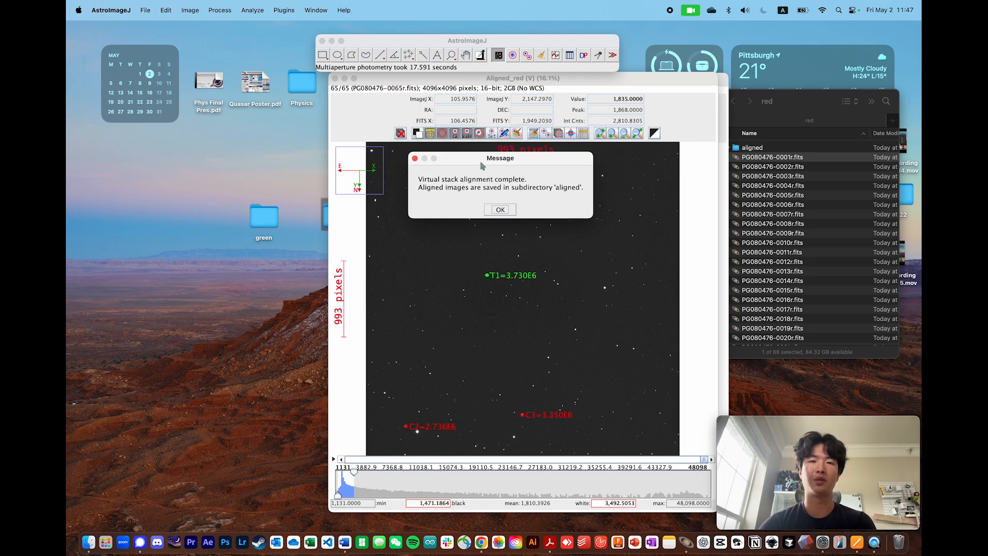
left_click(512, 208)
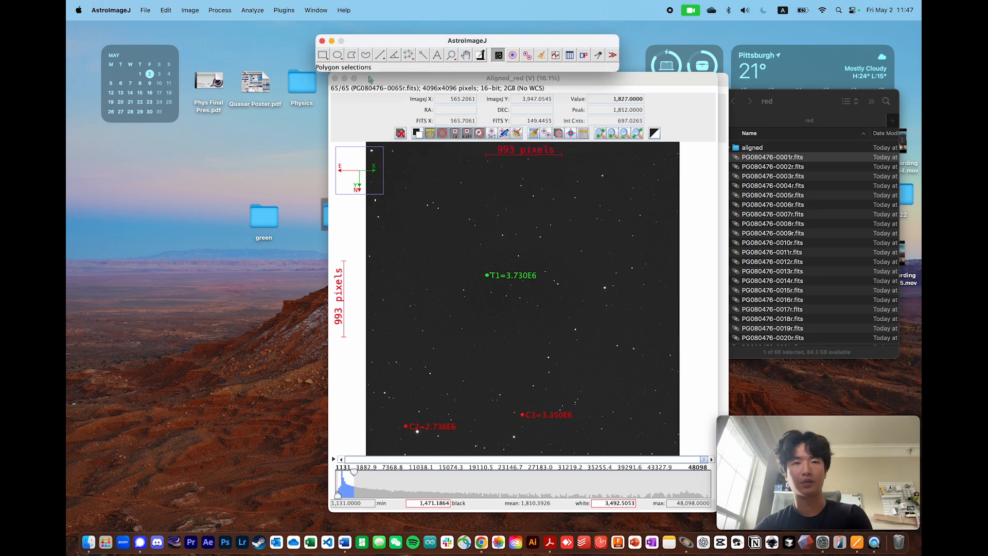
Quit AstroImageJ and close the red folder's window to clear the desktop.
key("super+q")
left_click(767, 176)
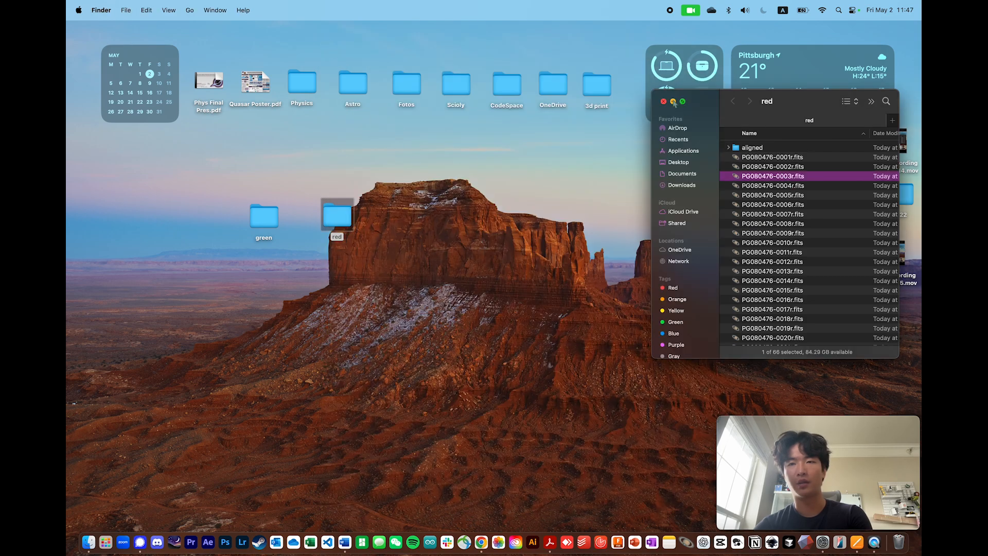
left_click(664, 102)
left_click_drag(227, 187, 396, 272)
left_click(318, 226)
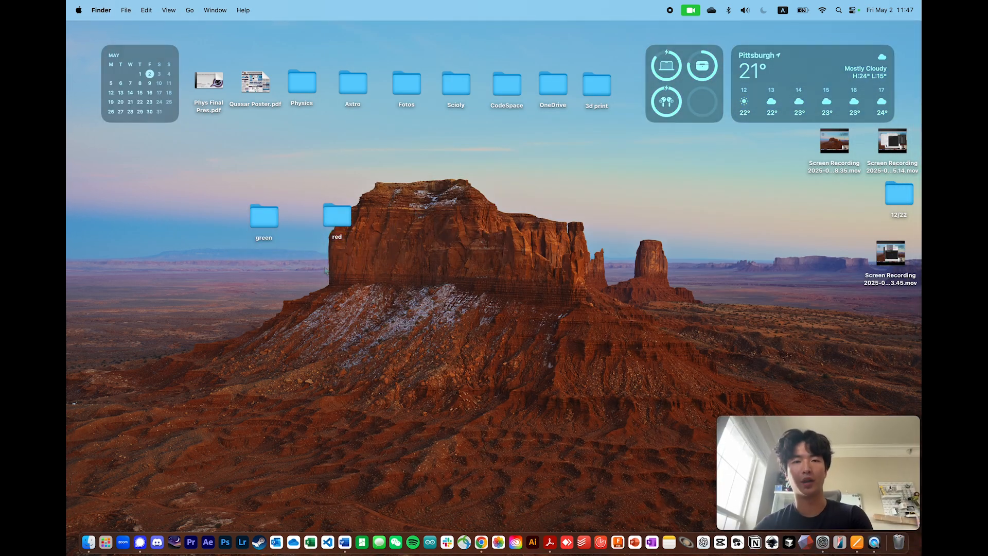
Open the green folder on the desktop, locate its aligned subfolder, and reposition the window clear of the desktop folders.
double_click(277, 219)
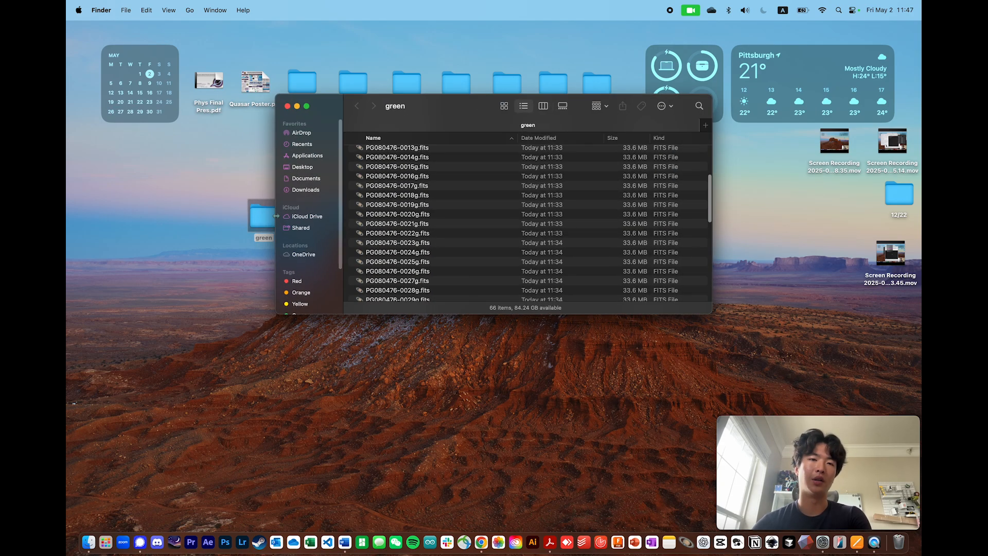
scroll(474, 218, "down", 5)
scroll(474, 218, "up", 10)
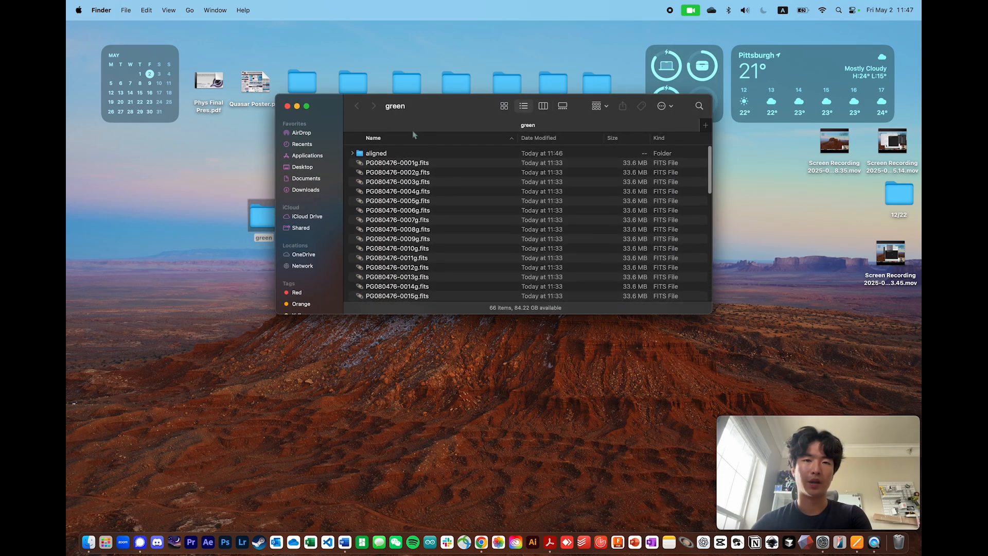
left_click(402, 152)
left_click_drag(432, 106, 567, 147)
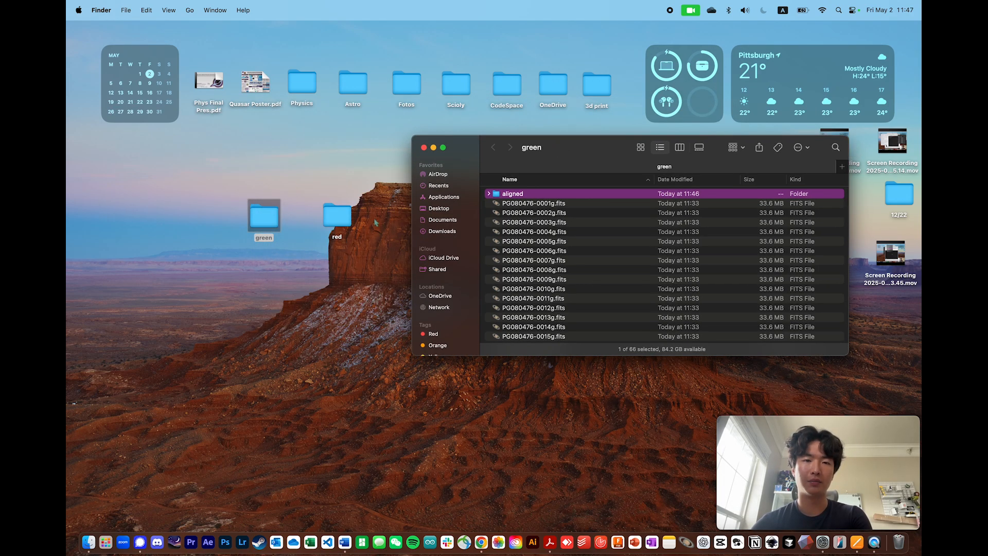
Move the aligned subfolder out of the red folder onto the desktop, below the green folder, and close the red folder's window.
double_click(337, 216)
left_click(771, 150)
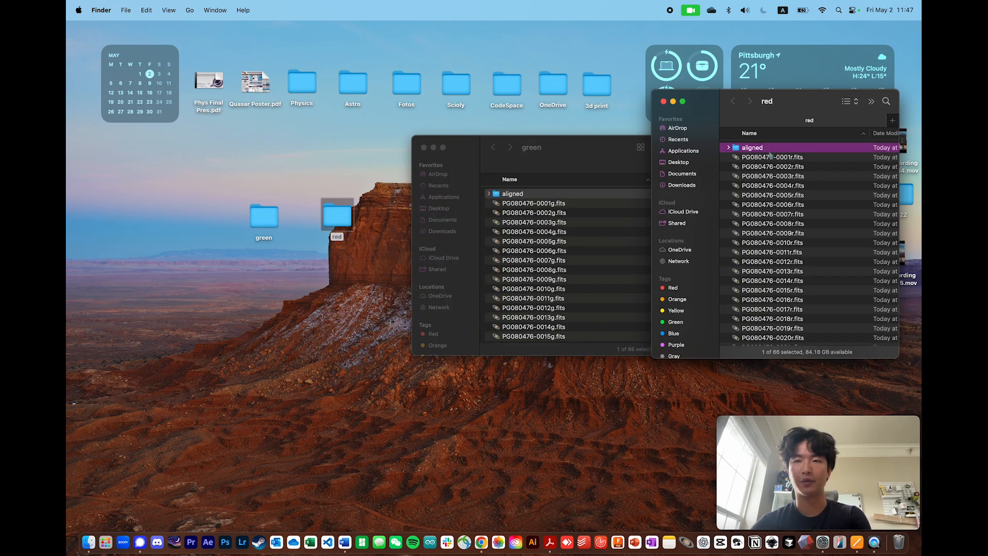
left_click_drag(772, 149, 262, 330)
left_click(775, 199)
key("super+w")
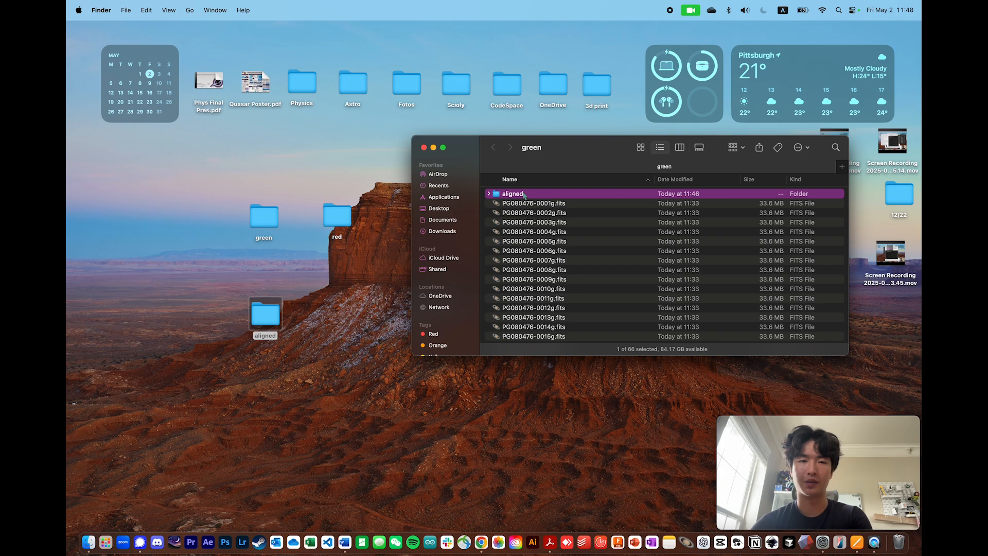
double_click(337, 215)
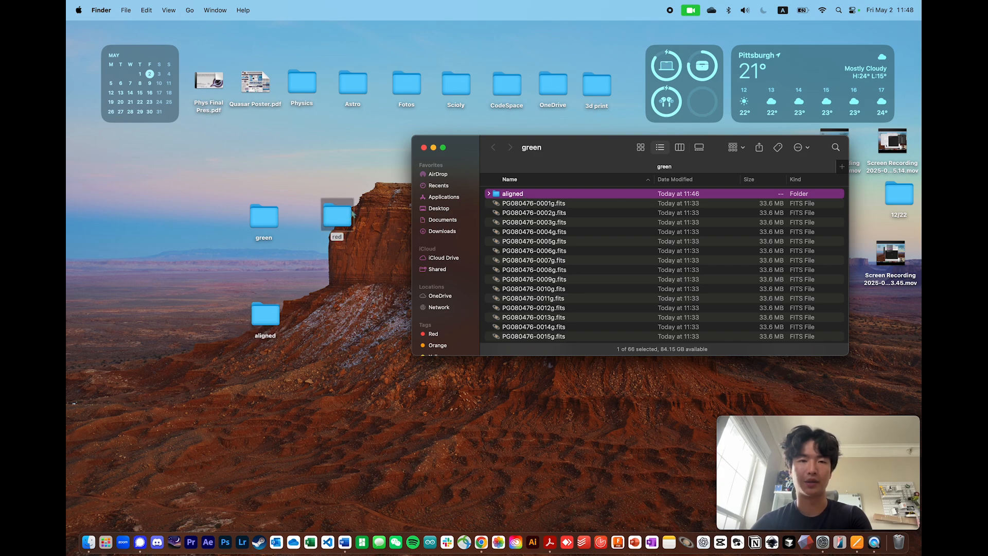
left_click(801, 169)
key("super+w")
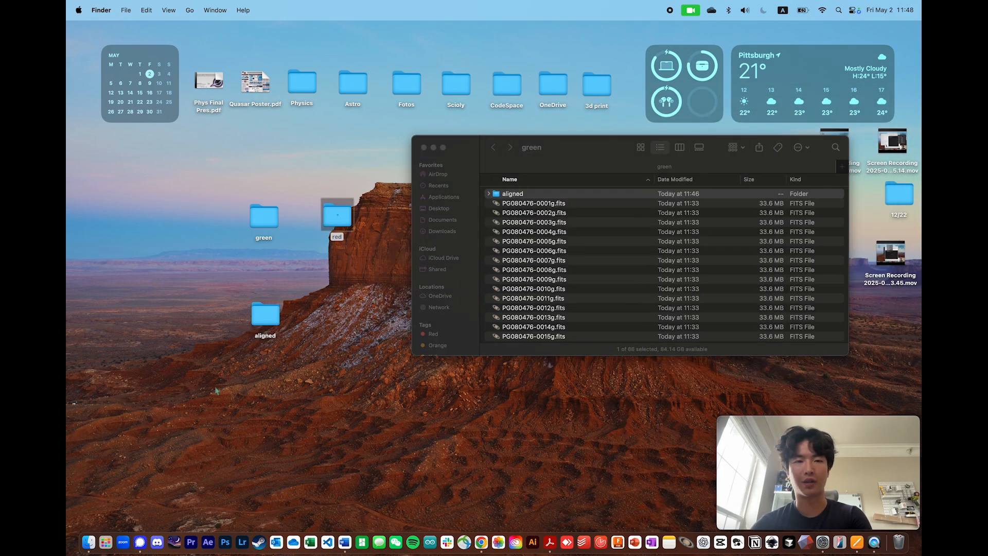
Rename the aligned folder on the desktop as red_aligned.
left_click(261, 319)
key("Return")
type("red")
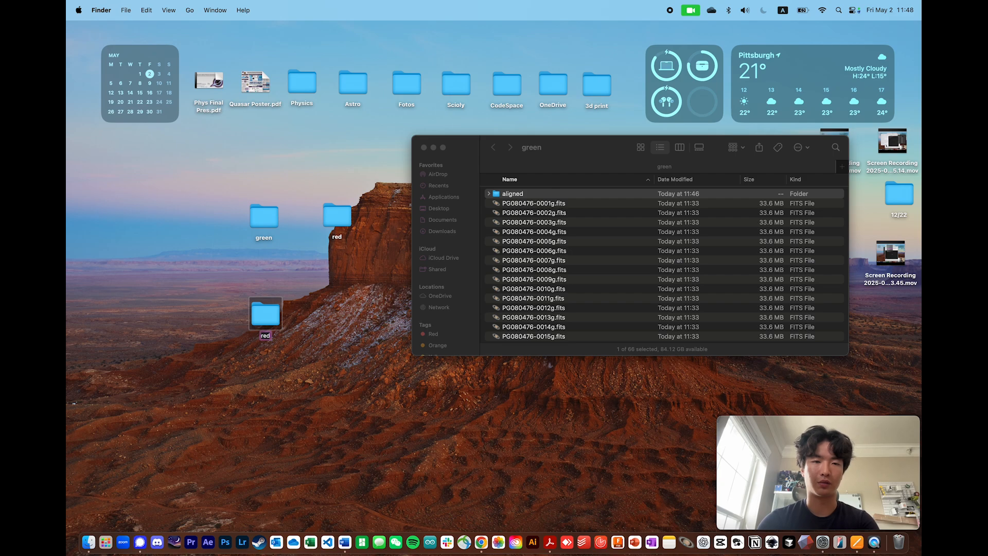
type("_aligned")
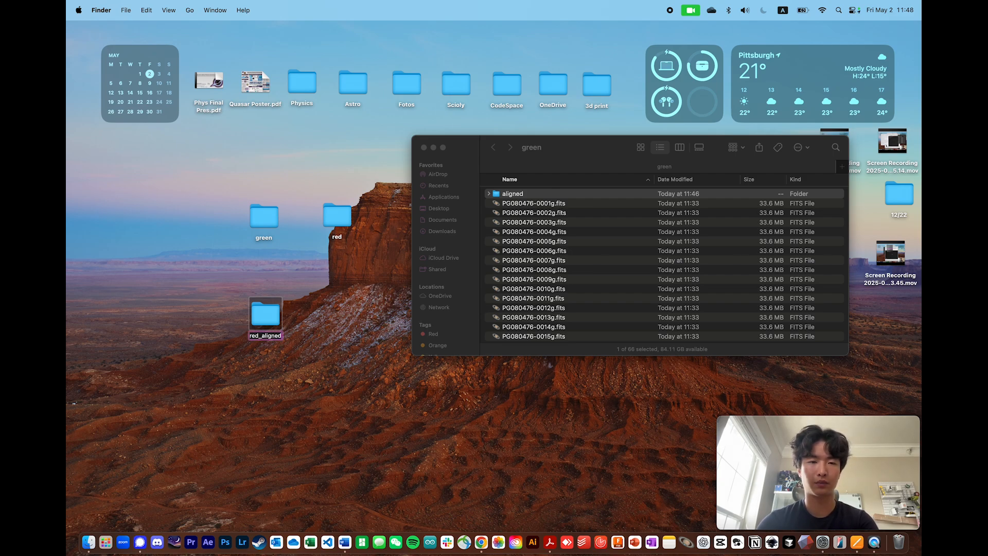
key("Return")
Move the green folder's aligned subfolder onto the desktop beside red_aligned and rename it green_aligned.
left_click_drag(515, 194, 345, 310)
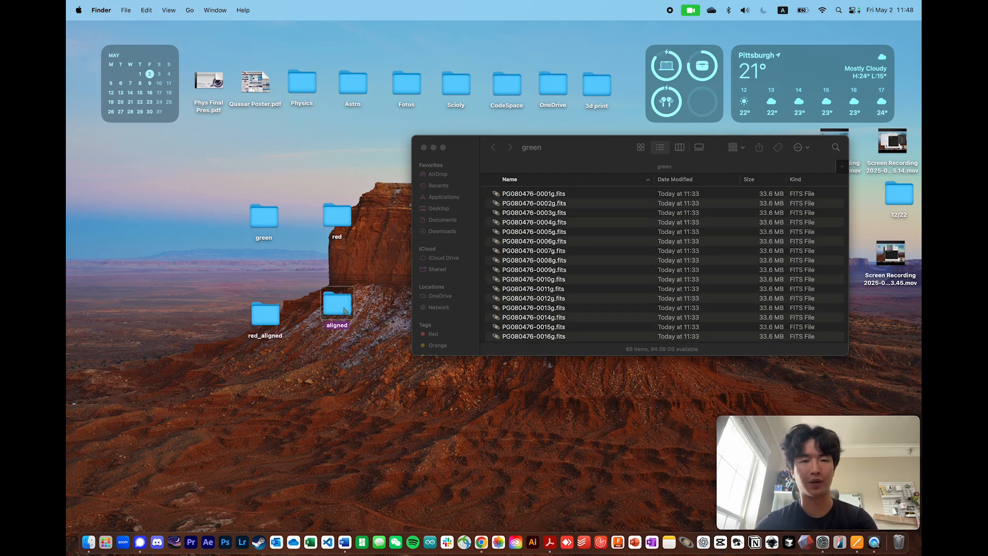
key("Return")
type("green_")
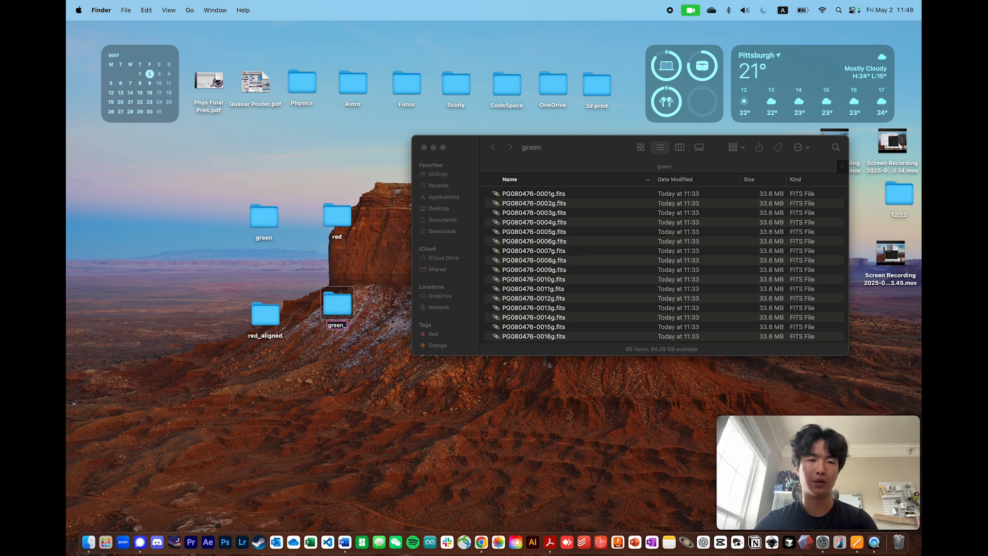
type("aligned")
key("Return")
Close the green folder's window and move the original green and red folders together to the desktop area below the weather widget.
left_click(602, 219)
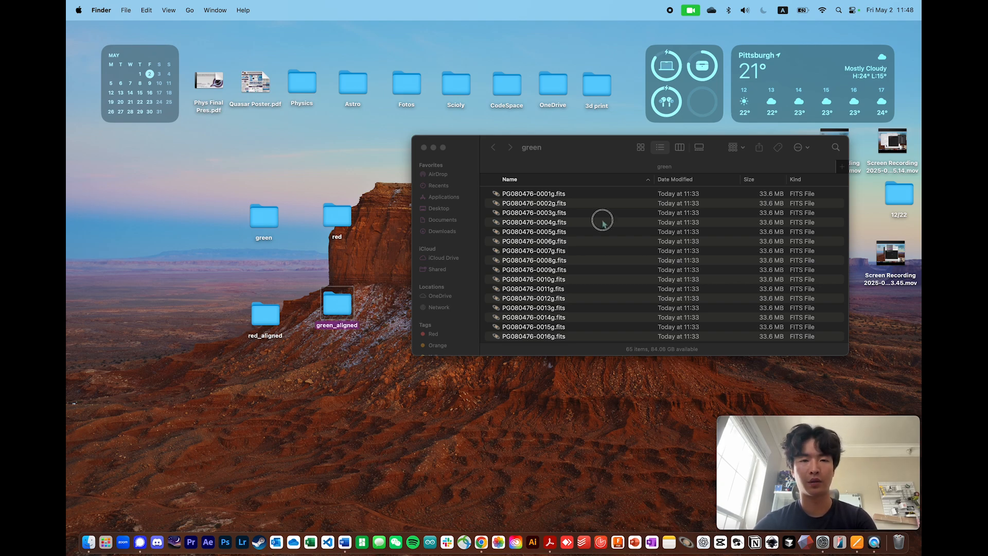
key("super+w")
left_click_drag(259, 200, 853, 212)
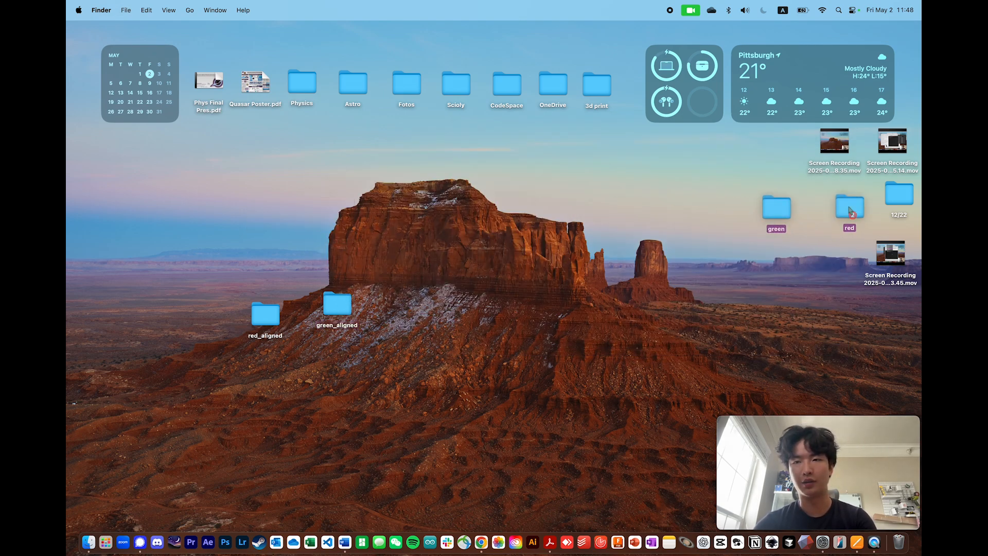
left_click(818, 231)
Move the green_aligned and red_aligned folders side by side near the upper middle of the desktop.
left_click_drag(353, 301, 459, 200)
left_click_drag(271, 323, 379, 212)
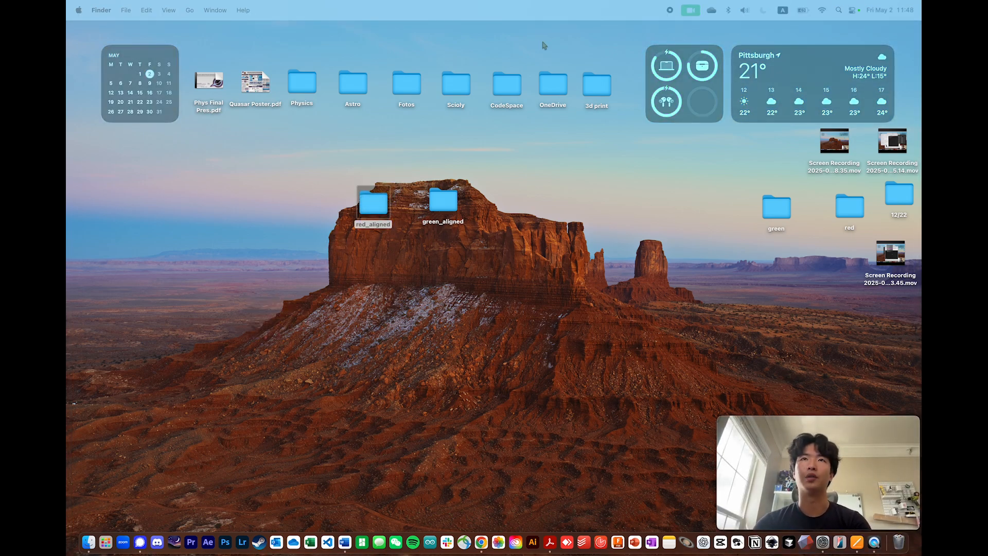
left_click(387, 206)
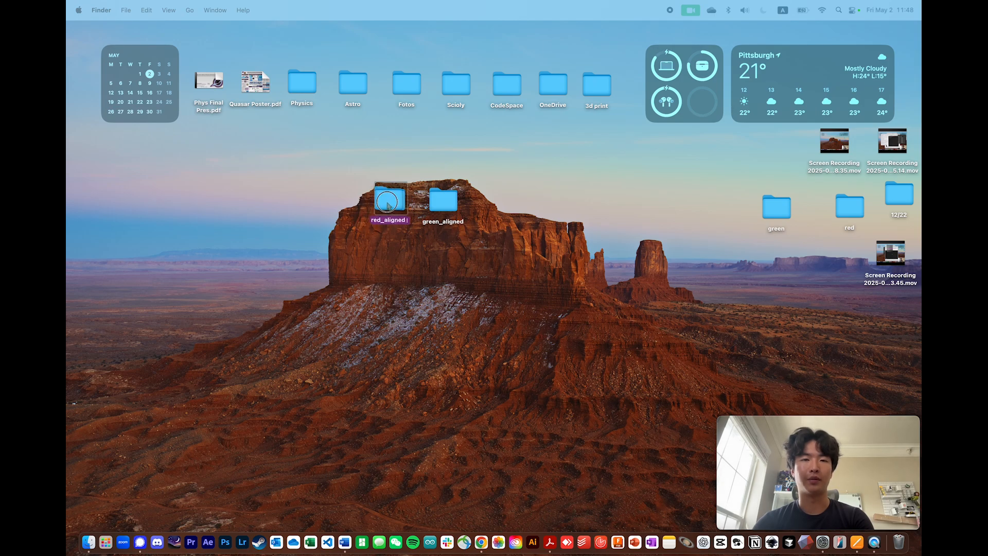
double_click(387, 206)
left_click(439, 153)
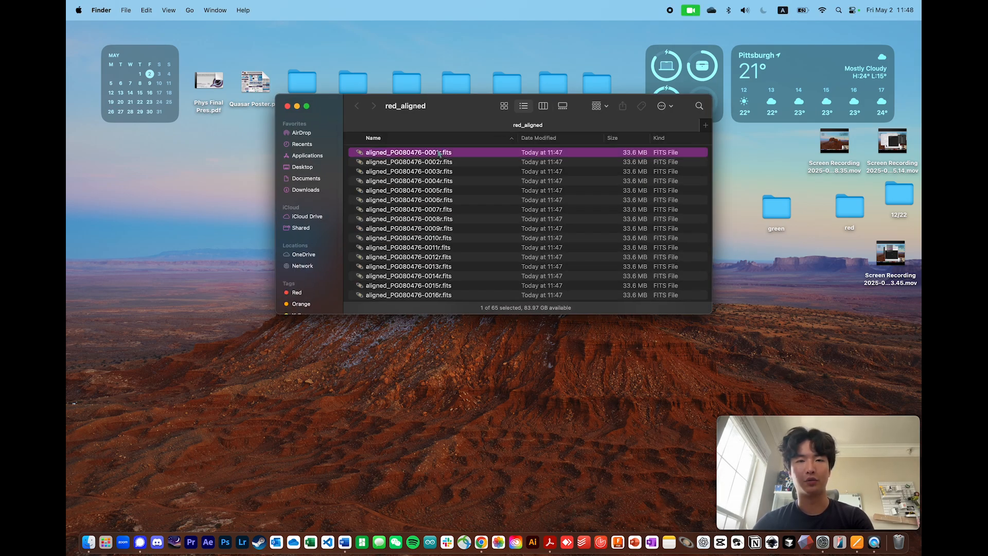
double_click(439, 152)
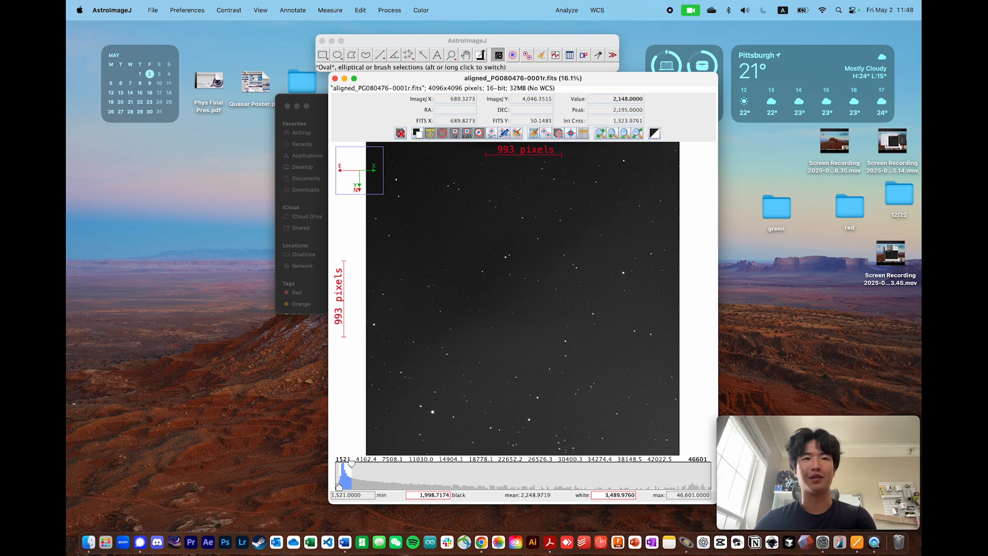
Import the red_aligned folder from the Desktop as an image sequence in a new window and close the single-frame image.
left_click(162, 11)
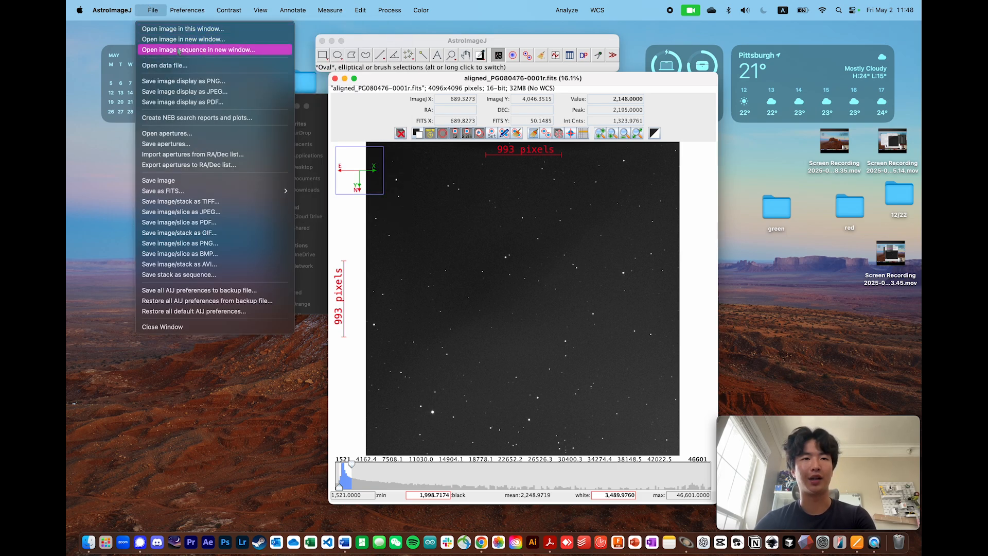
left_click(177, 50)
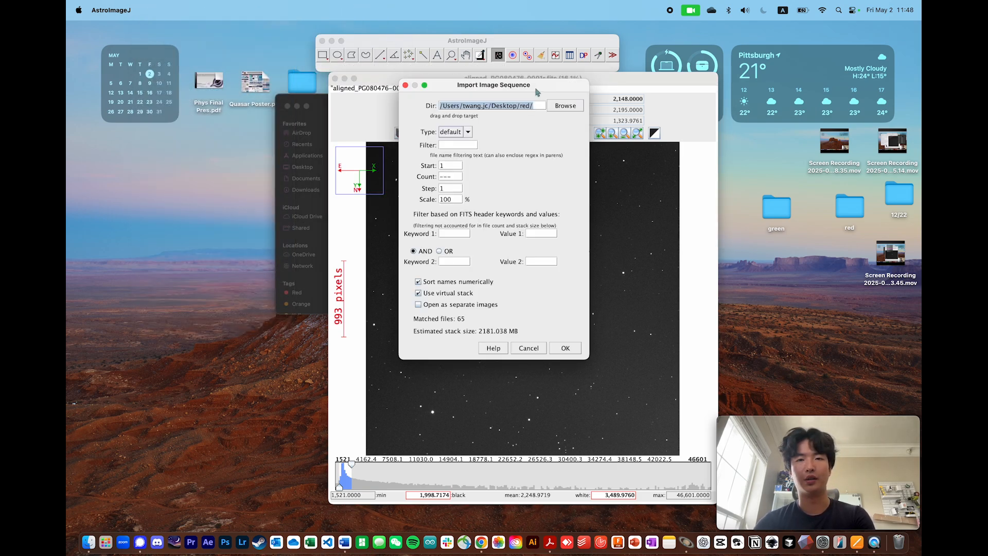
left_click(565, 106)
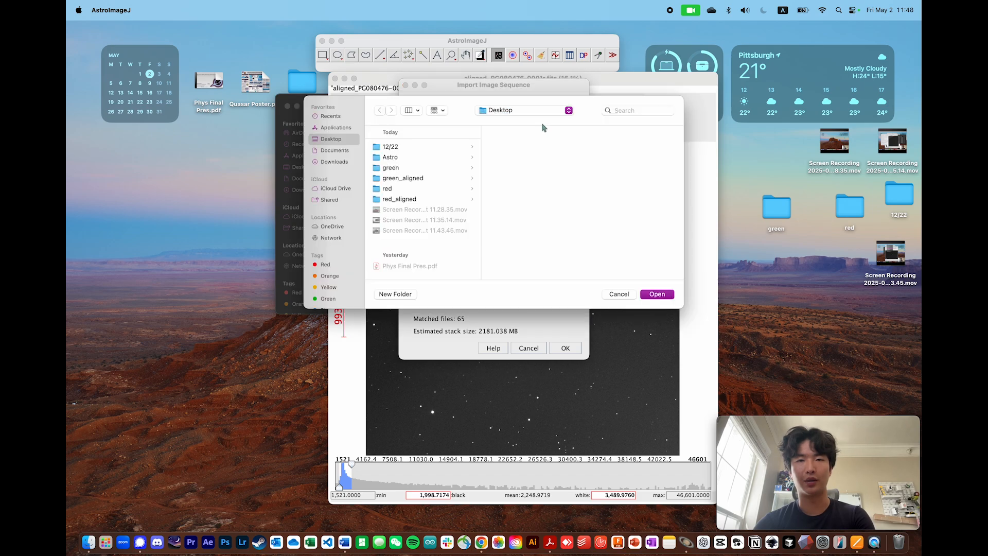
left_click(432, 179)
left_click(433, 201)
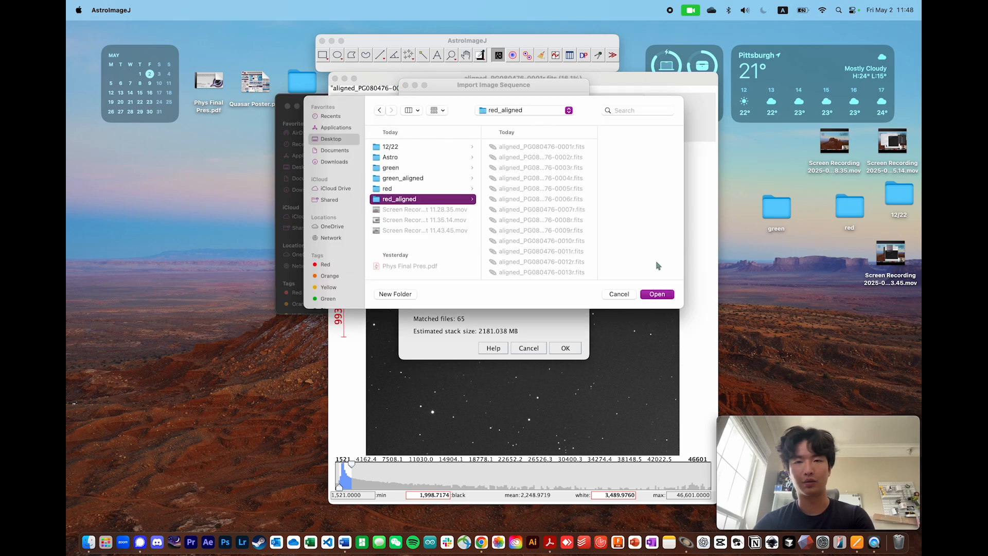
left_click(656, 294)
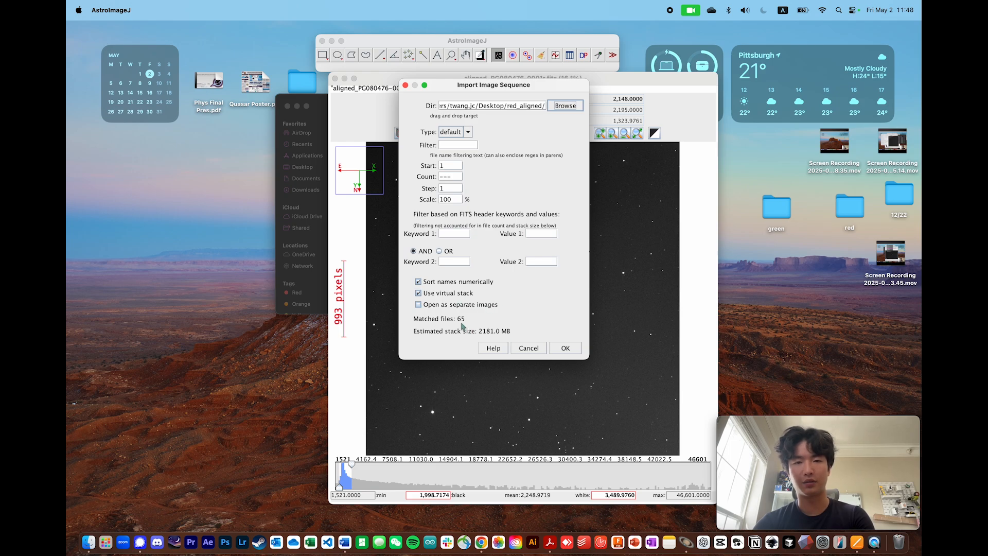
left_click(565, 348)
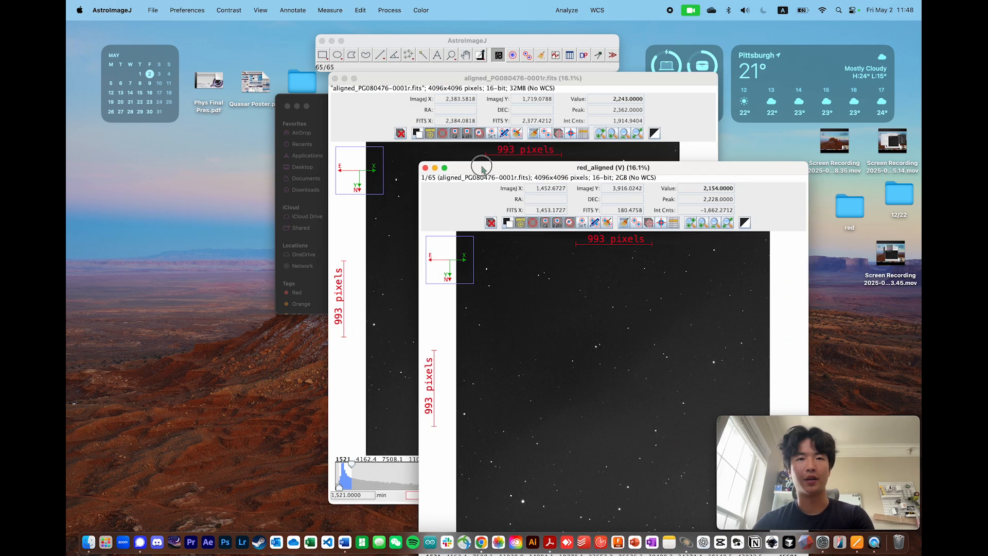
left_click(334, 79)
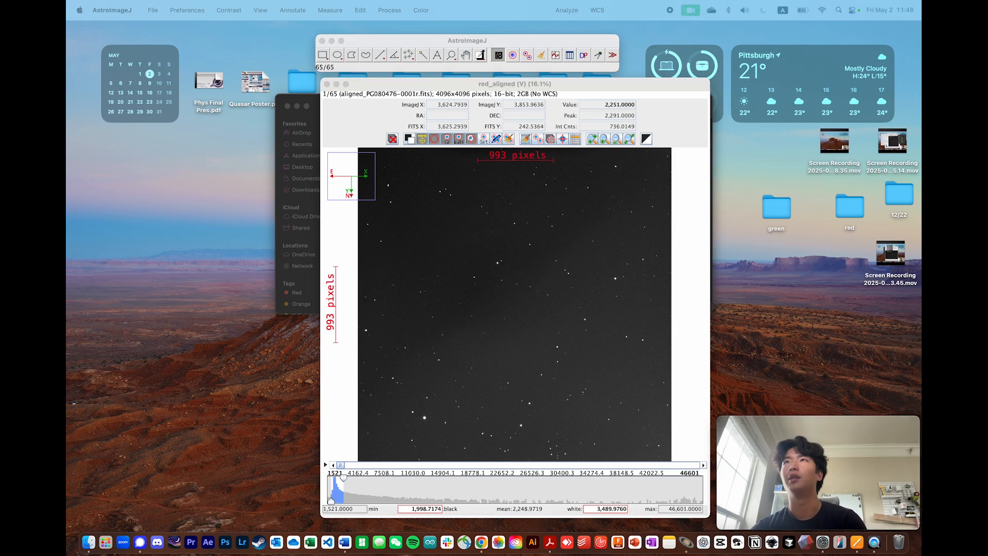
Bring up the SIMBAD page for PG 0804+76 in Chrome and review its object data and web address.
left_click_drag(422, 0, 498, 31)
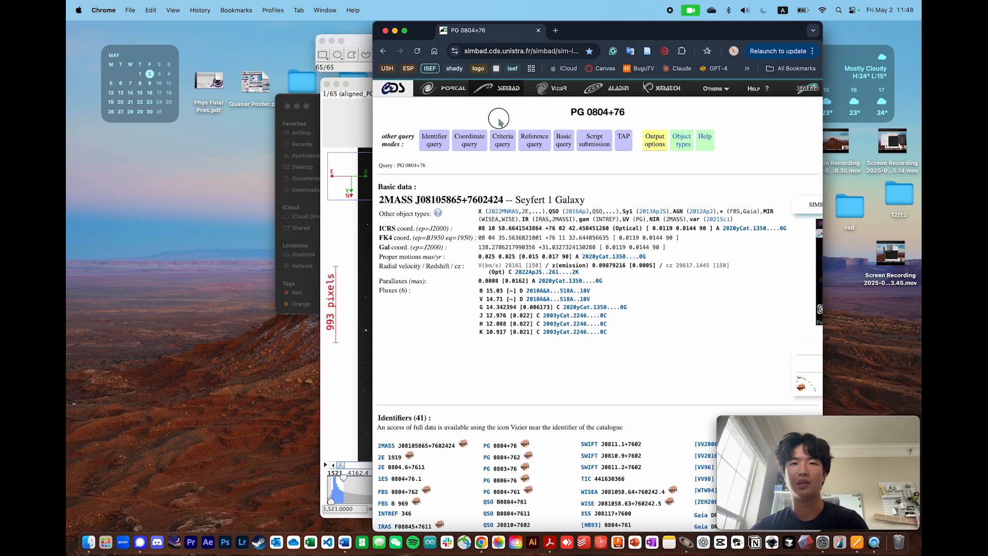
scroll(666, 197, "right", 2)
scroll(750, 258, "left", 2)
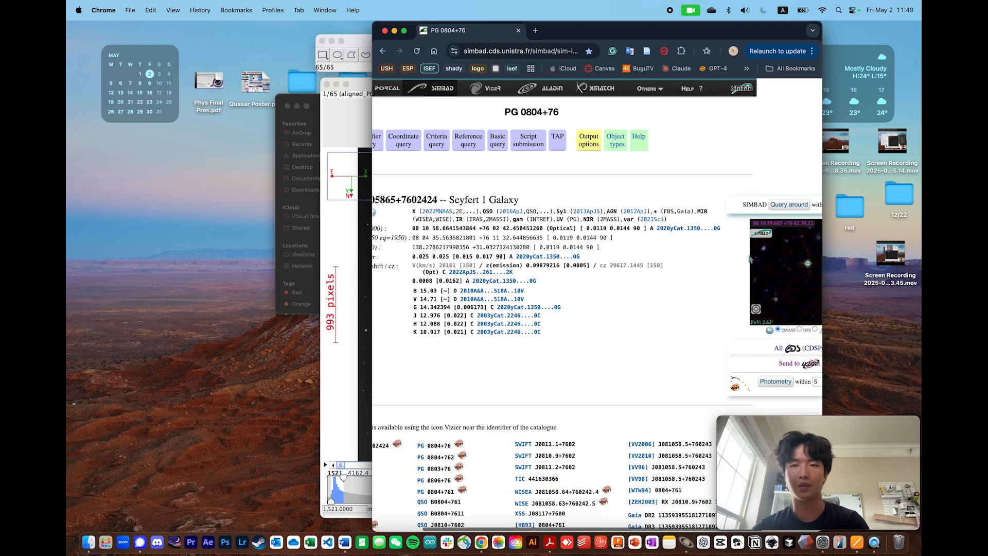
left_click(491, 53)
left_click(525, 53)
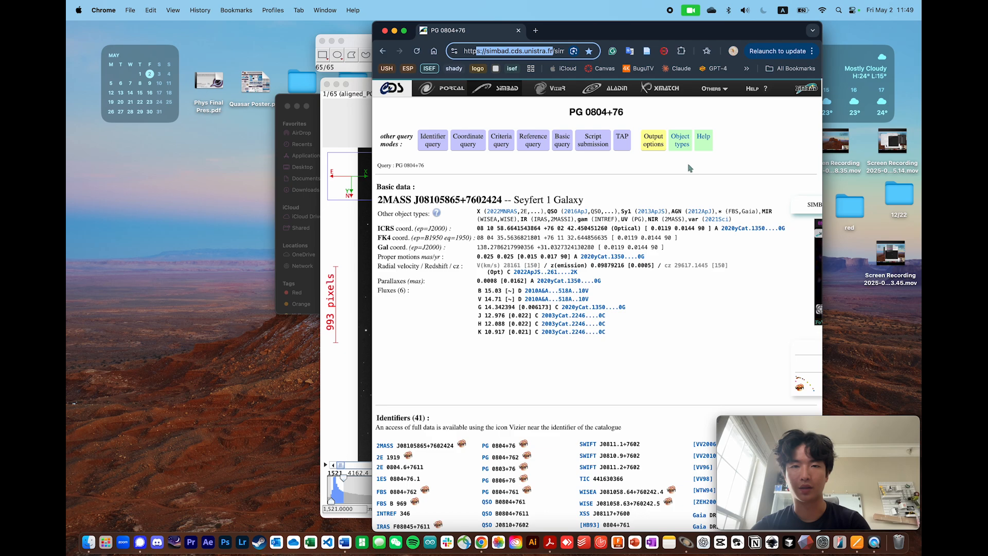
Search the web for "simbad cds" in a new tab, view the SIMBAD Astronomical Database home page, and close that tab.
key("super+t")
type("simbad cds")
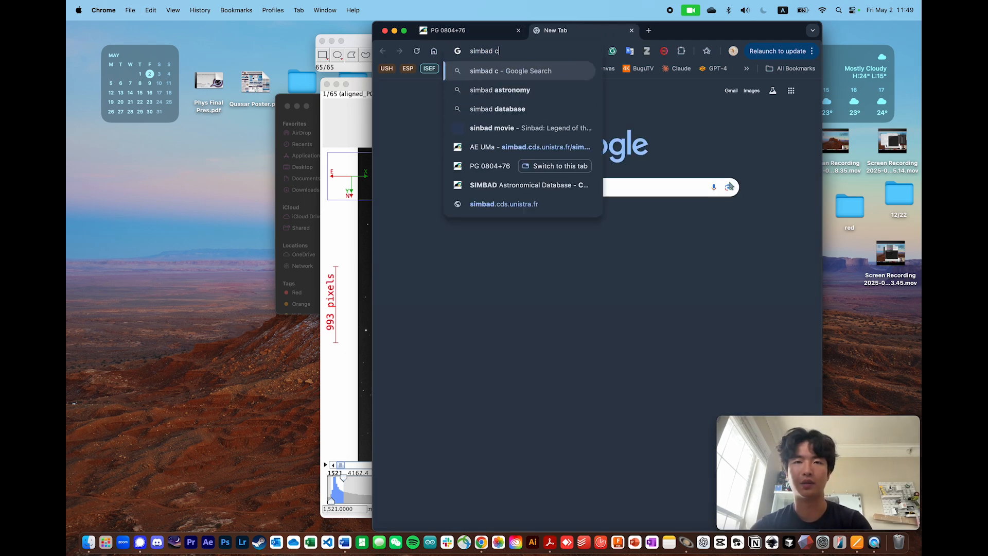
key("Return")
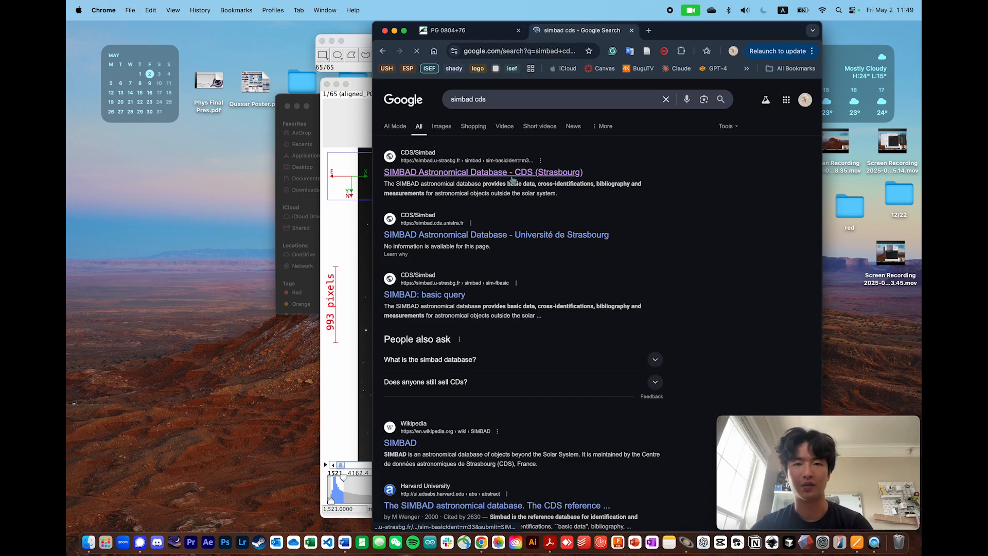
left_click(546, 174)
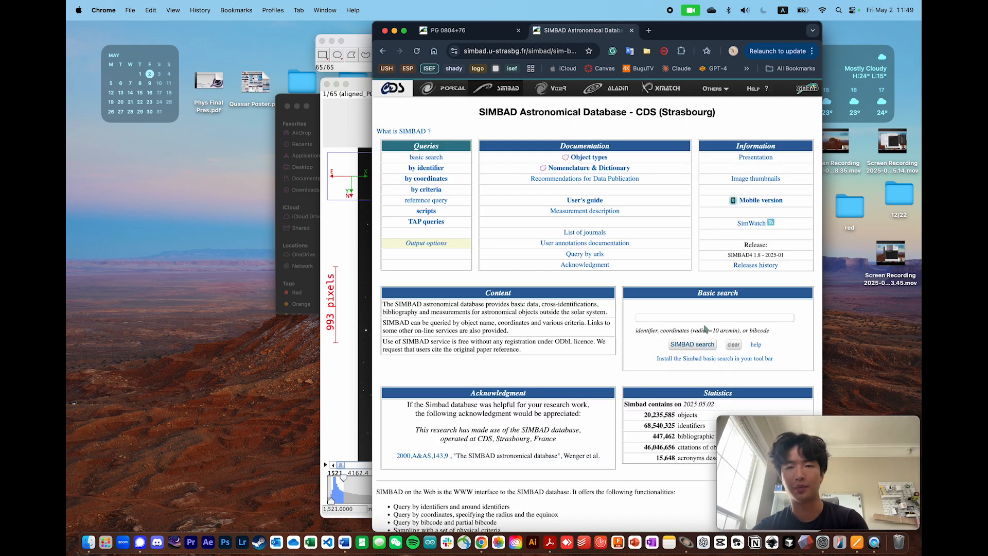
key("super+w")
Expand the PG 0804+76 sky preview to fill the page and widen its field of view to show the surrounding stars.
scroll(538, 247, "right", 5)
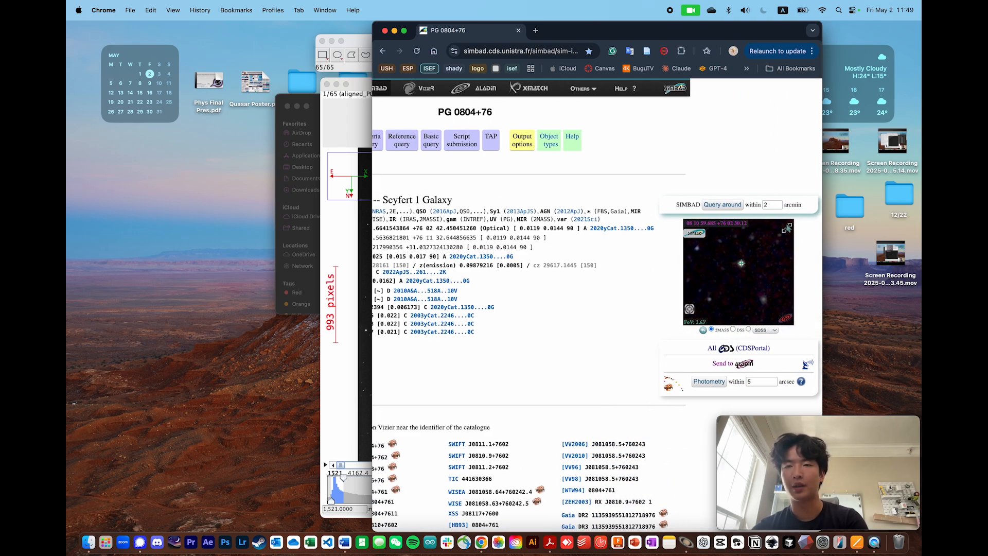
left_click(787, 228)
scroll(636, 288, "up", 2)
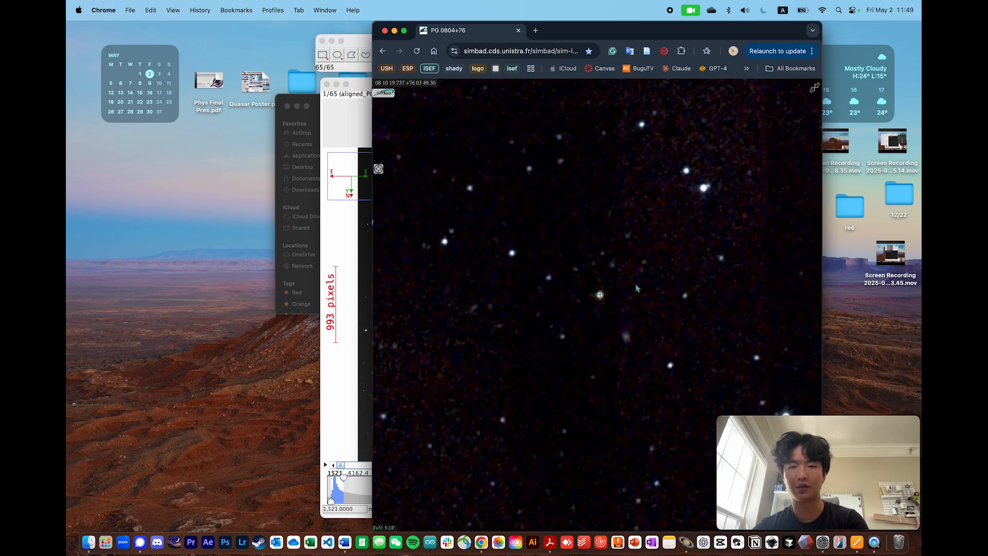
Arrange the SIMBAD sky view and the red_aligned image window side by side for comparison.
left_click_drag(648, 36, 798, 37)
left_click_drag(487, 39, 352, 40)
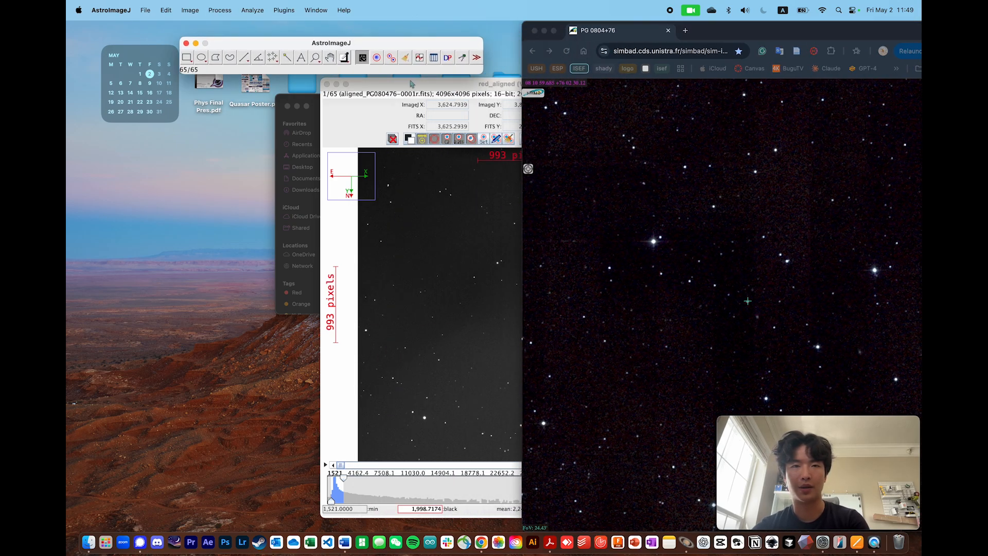
left_click_drag(411, 85, 195, 54)
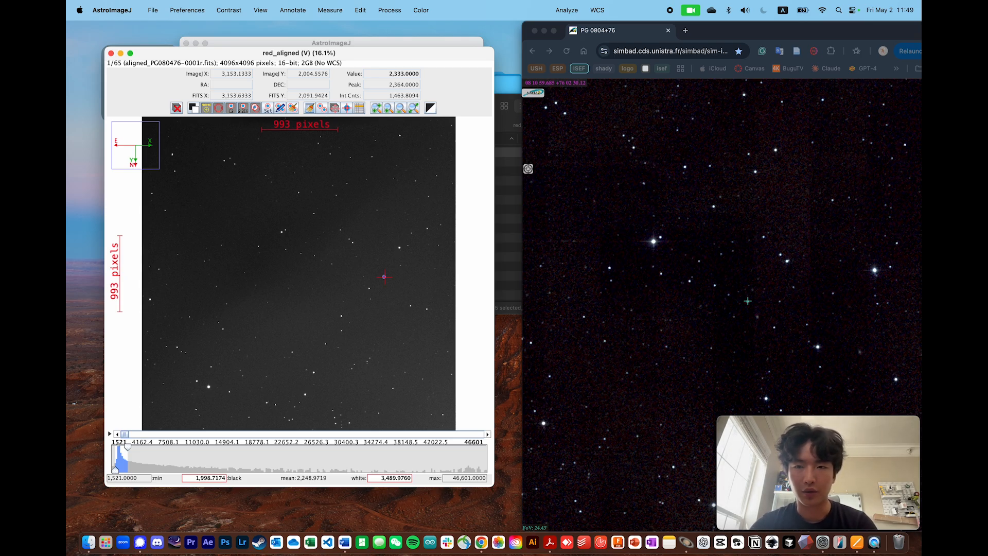
Locate the quasar in the red_aligned image by matching the surrounding star pattern with the SIMBAD sky view.
left_click_drag(349, 260, 354, 263)
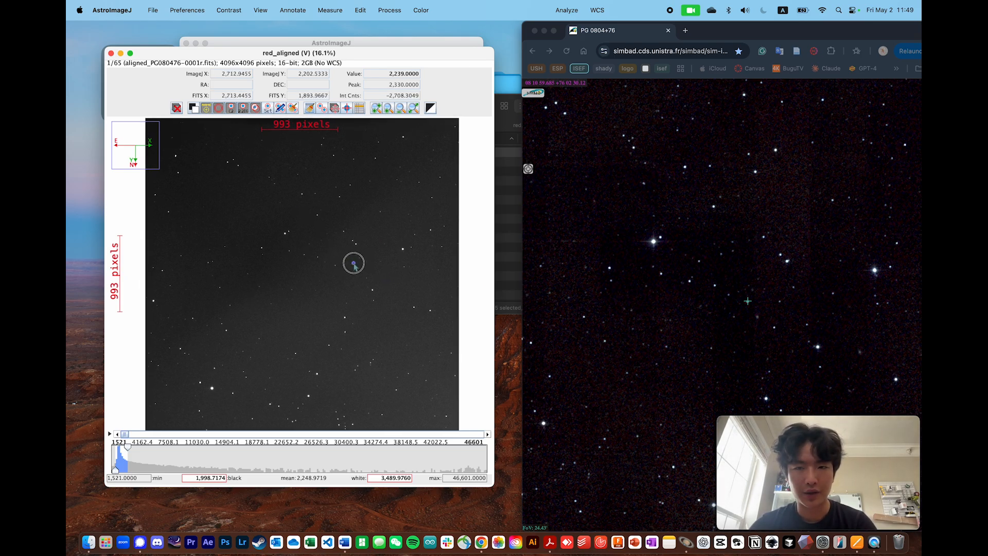
scroll(354, 264, "up", 2)
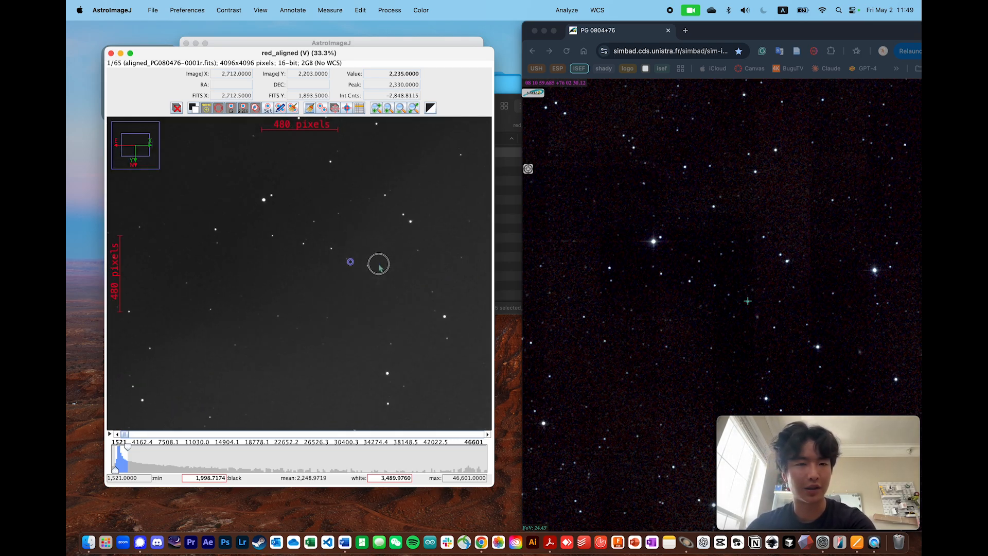
scroll(380, 266, "up", 3)
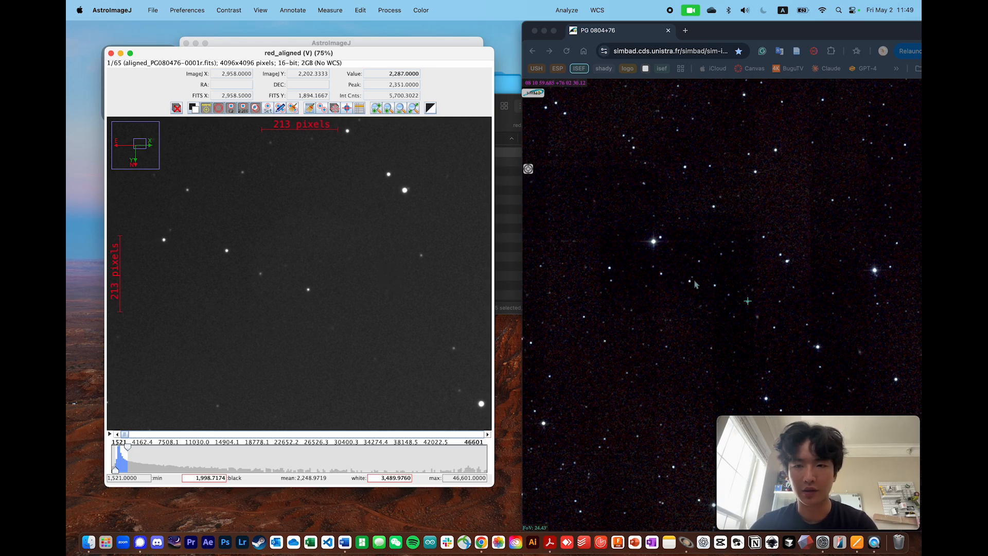
left_click_drag(256, 275, 352, 273)
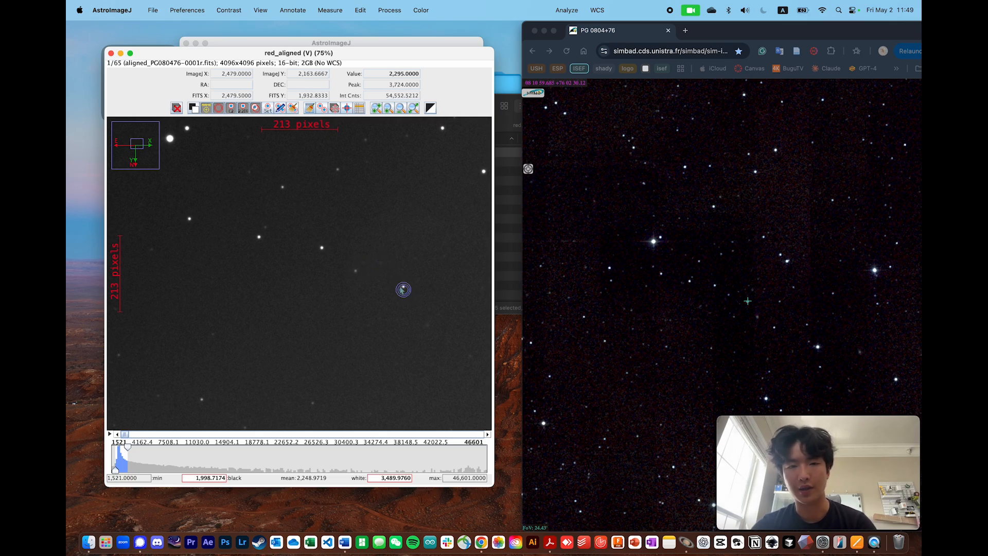
left_click_drag(406, 287, 412, 293)
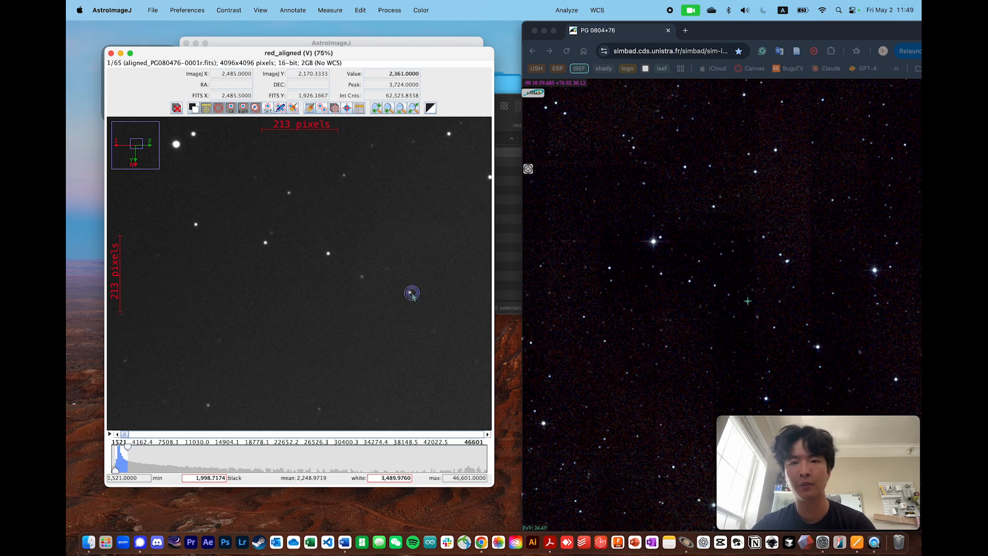
Review the inversion and rotation options available for orienting the red_aligned image like the sky view.
left_click(270, 12)
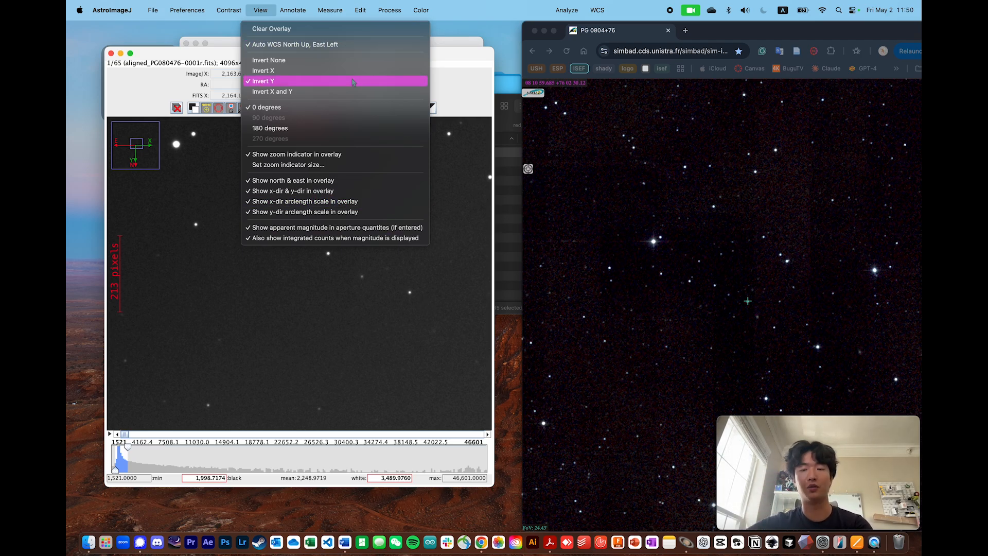
left_click(457, 58)
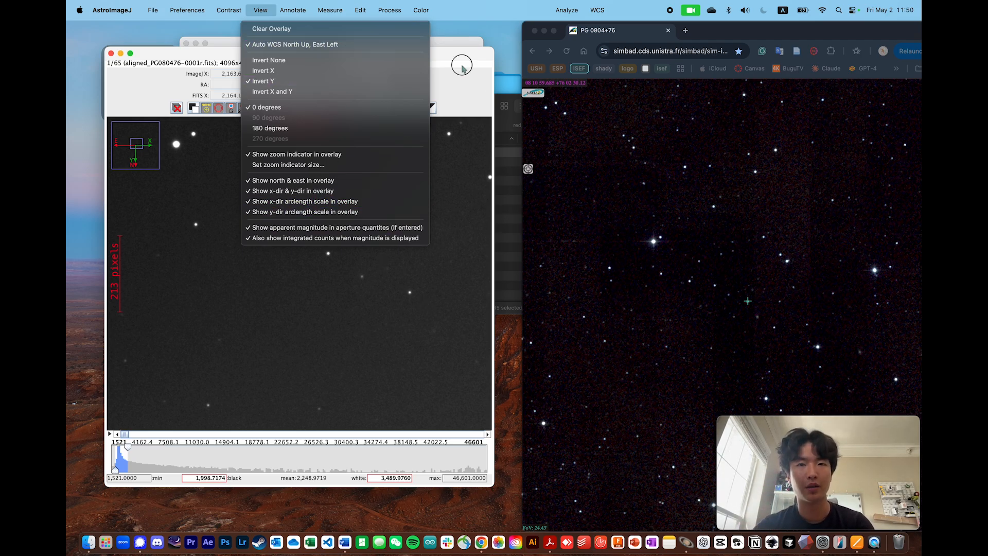
left_click_drag(454, 58, 457, 62)
left_click(260, 11)
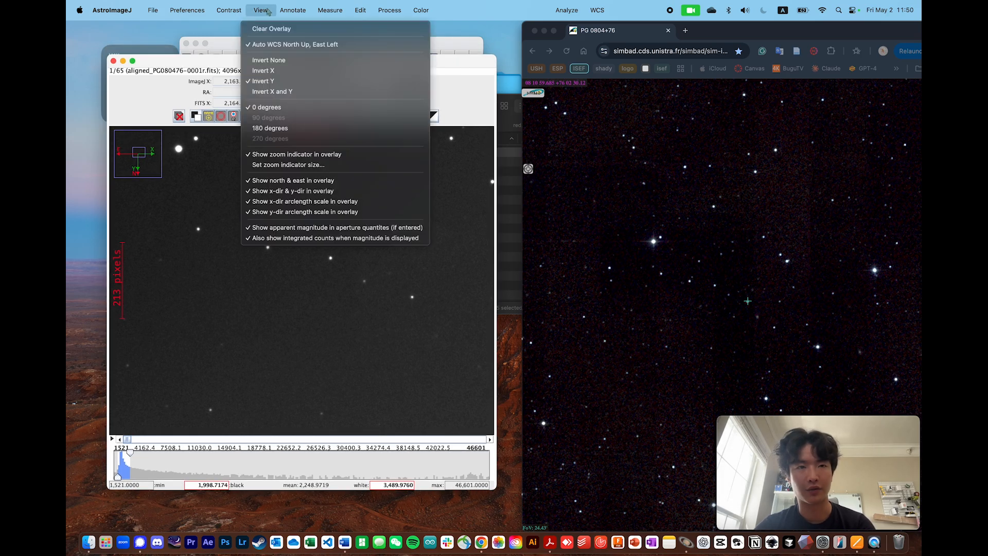
left_click(420, 86)
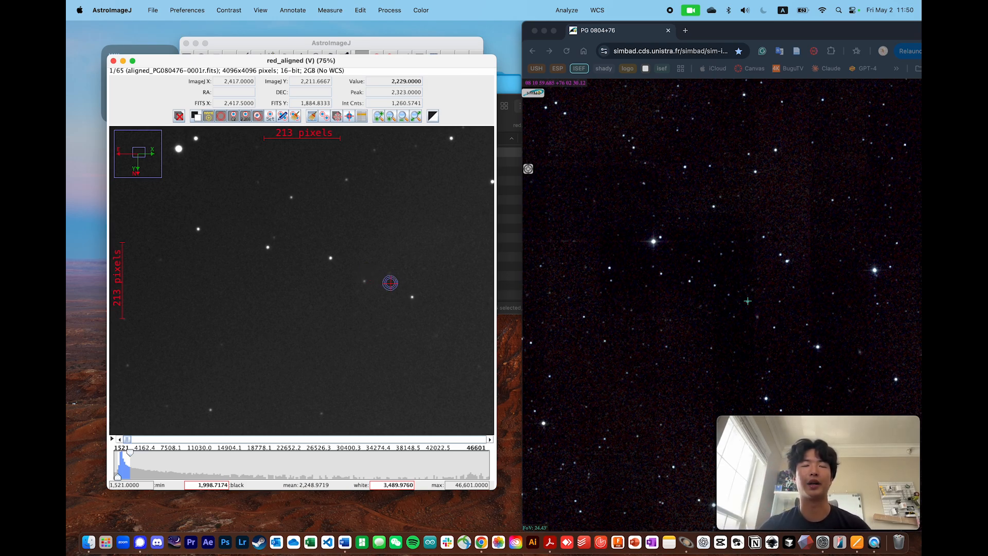
Recheck the quasar's marked position in the SIMBAD sky view and move the browser window off the desktop.
left_click(749, 291)
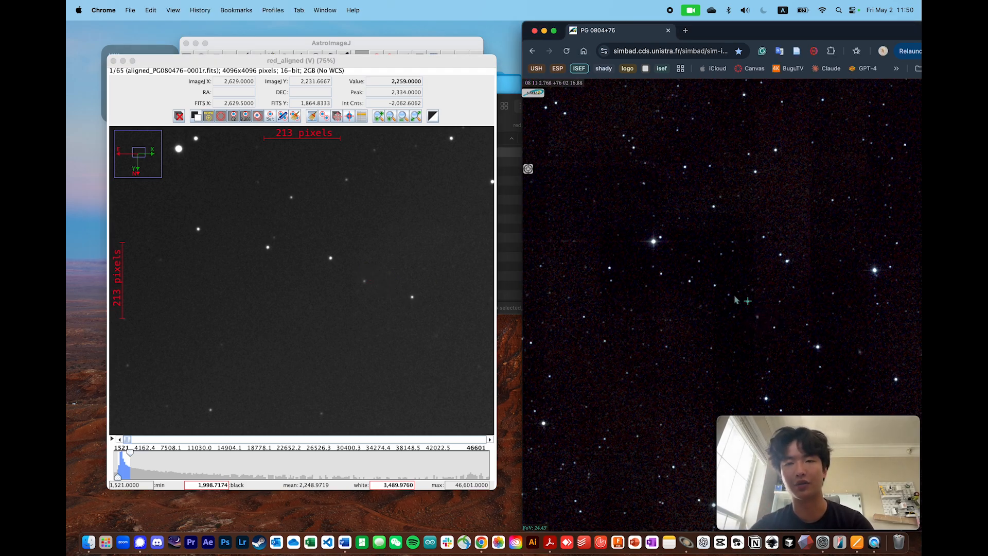
mouse_move(750, 275)
left_mouse_down()
mouse_move(755, 263)
mouse_move(750, 293)
mouse_move(739, 300)
mouse_move(741, 292)
left_mouse_up()
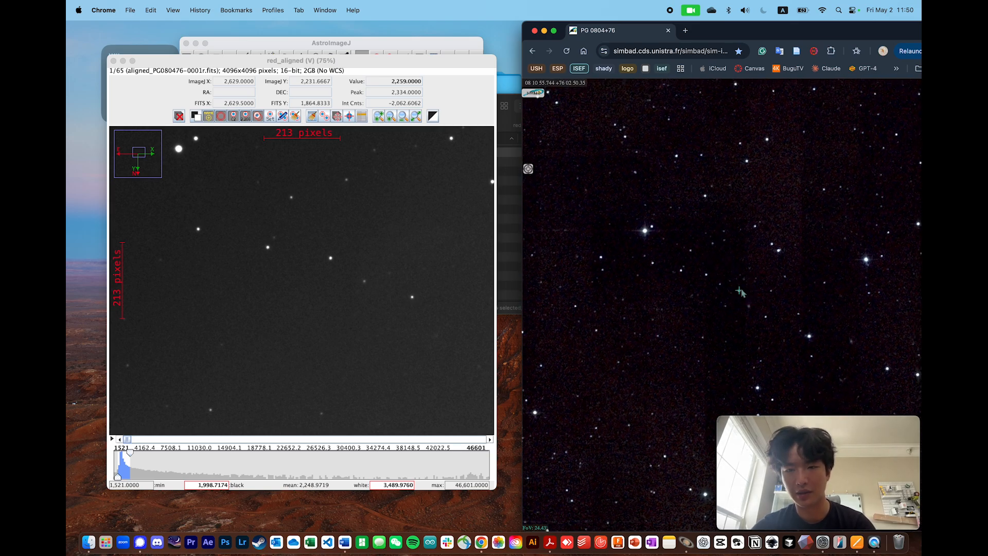
left_click(398, 63)
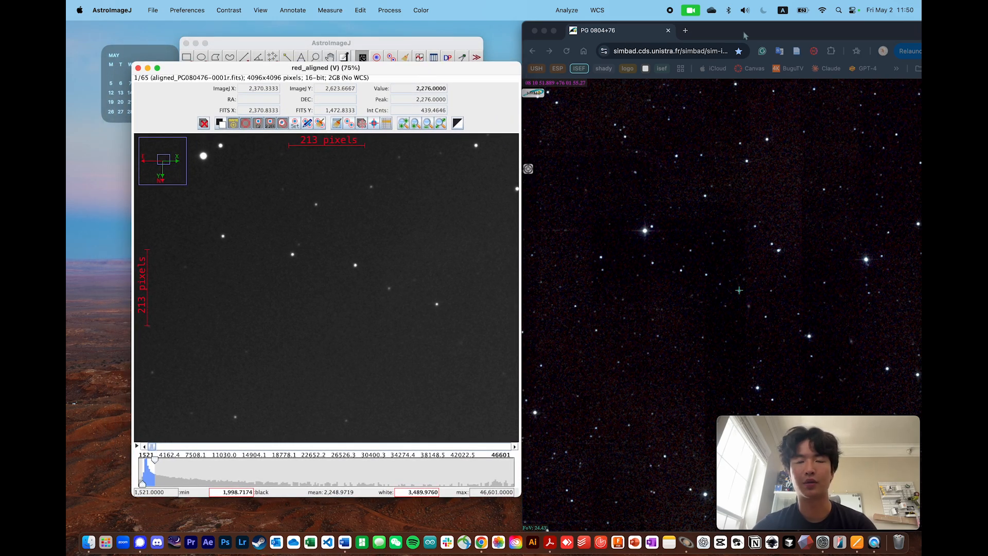
left_click_drag(745, 35, 763, 0)
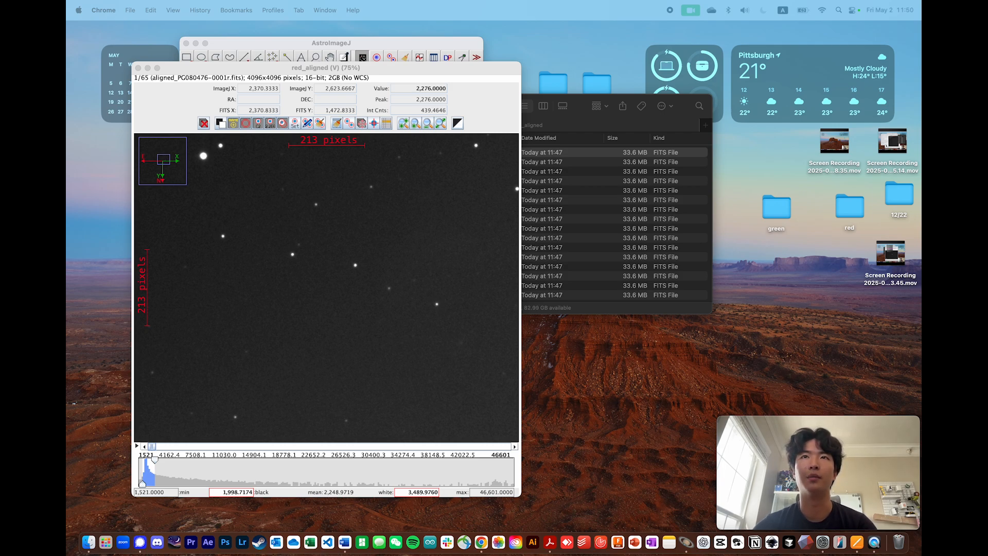
Start Multi-aperture measurements on the red_aligned stack and place the settings dialog beside the image window.
left_click(393, 68)
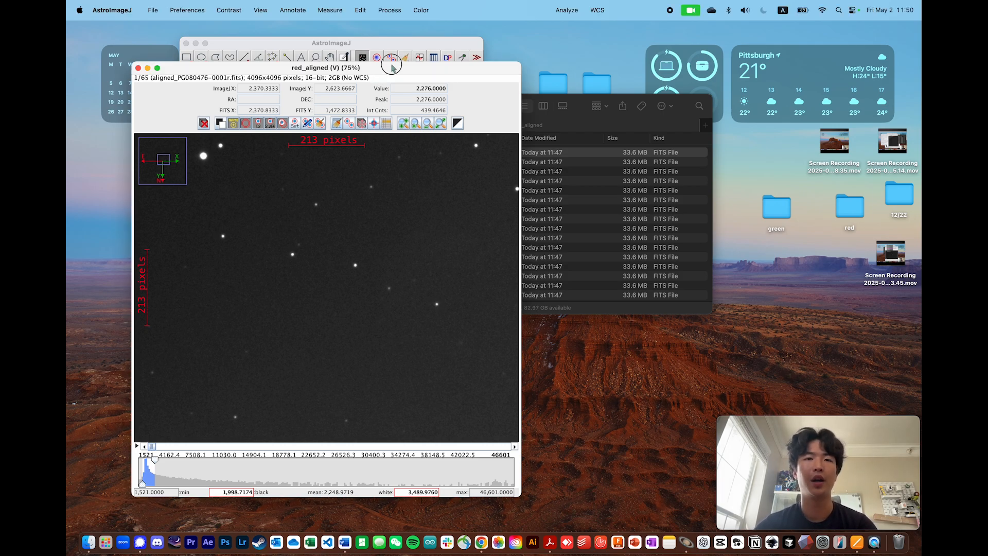
left_click_drag(443, 71, 443, 71)
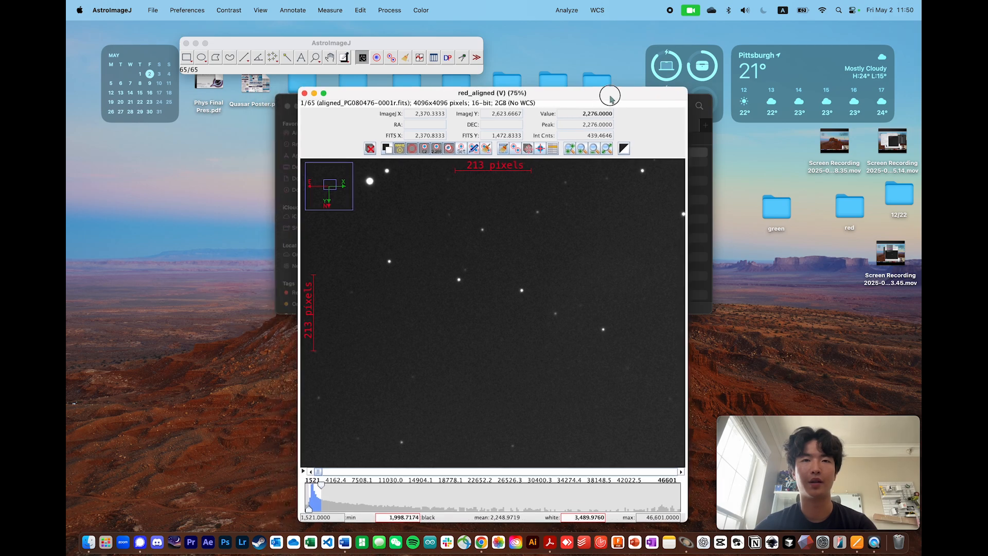
left_click_drag(610, 98, 615, 80)
left_click(568, 11)
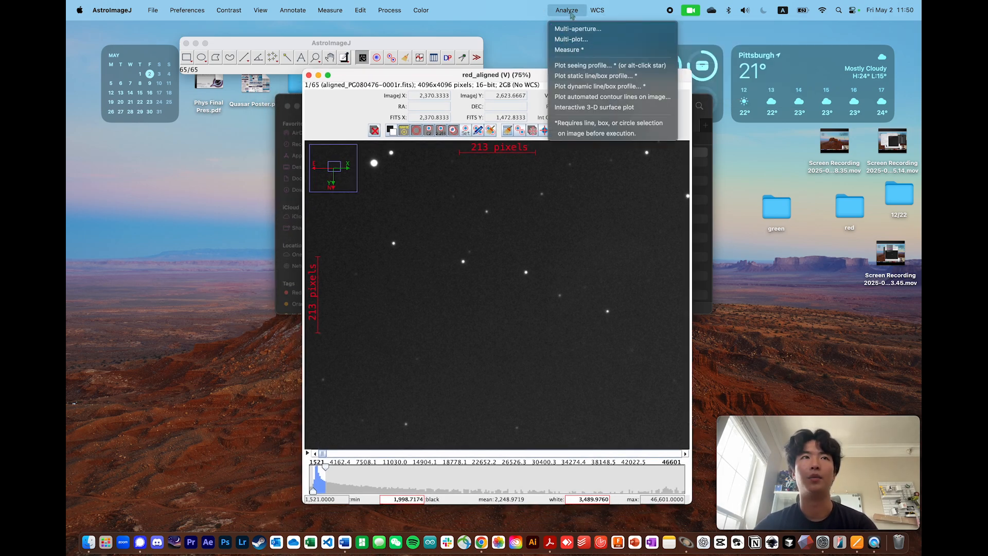
left_click(587, 30)
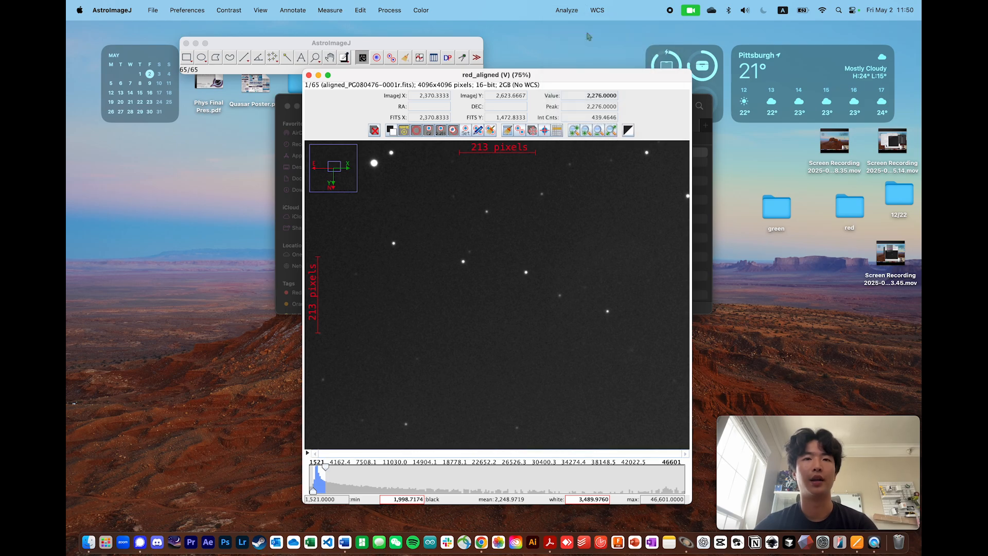
left_click_drag(499, 60, 679, 79)
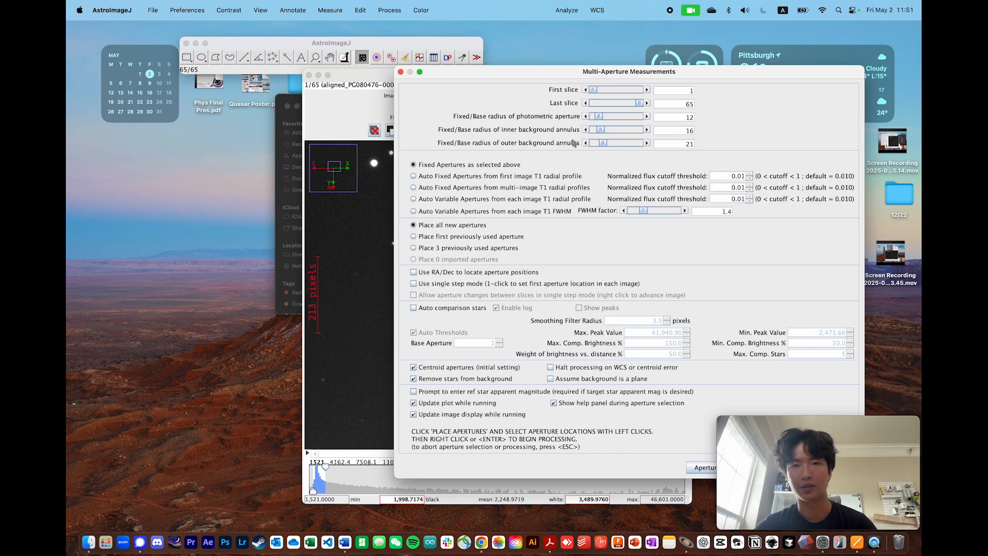
left_click_drag(758, 74, 860, 74)
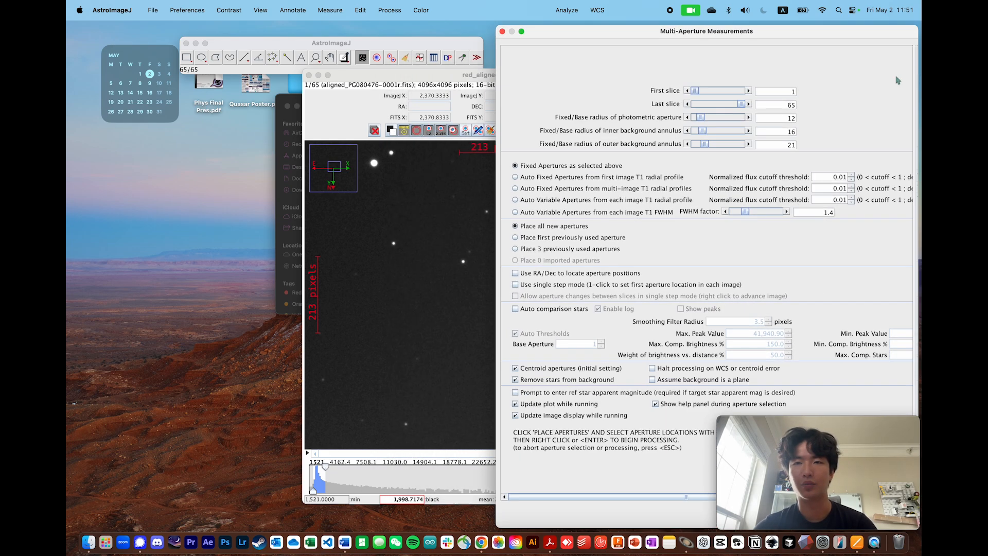
left_click_drag(433, 72, 221, 41)
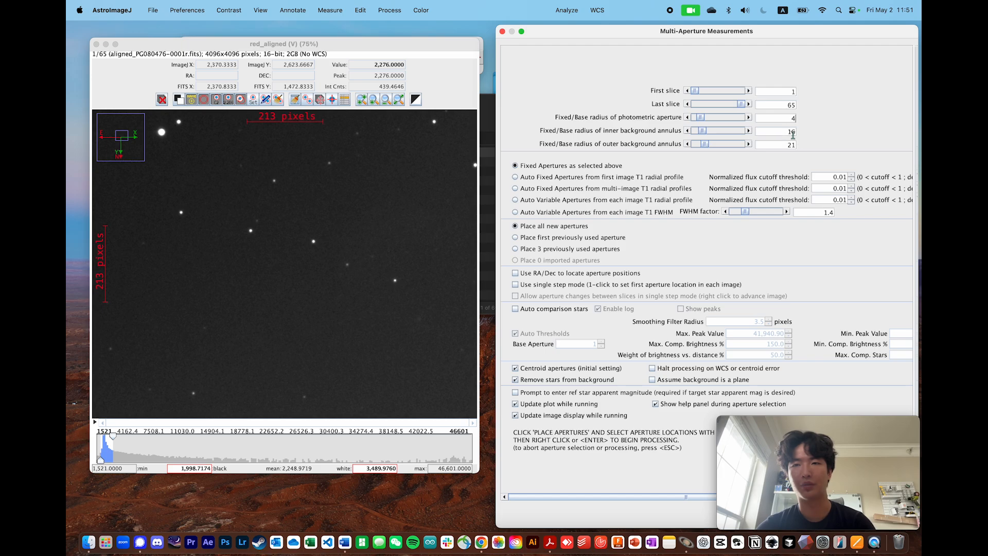
Set the photometric aperture radius to 4, the background annulus radii to 8 inner and 12 outer, and start placing apertures.
left_click(786, 131)
left_click(789, 146)
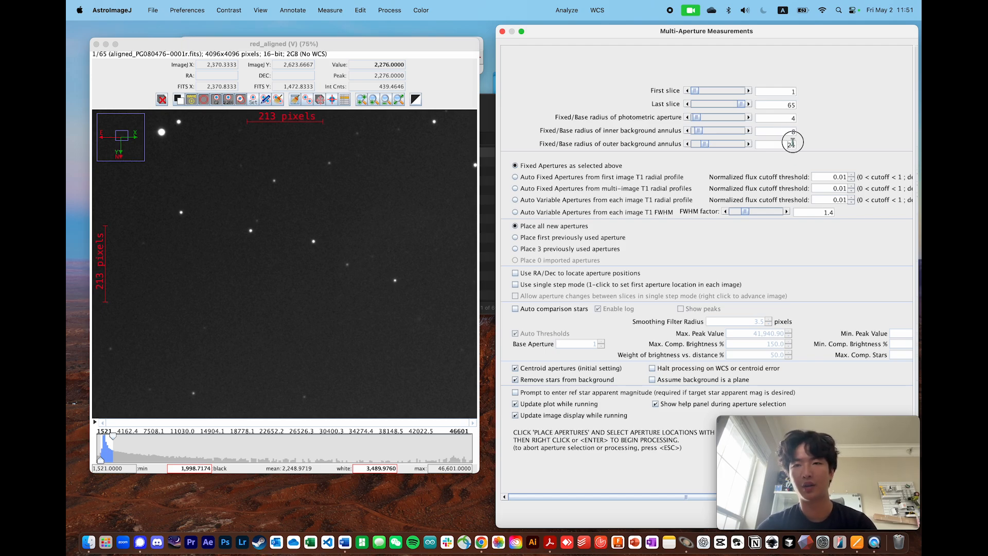
type("12")
left_click_drag(778, 34, 703, 34)
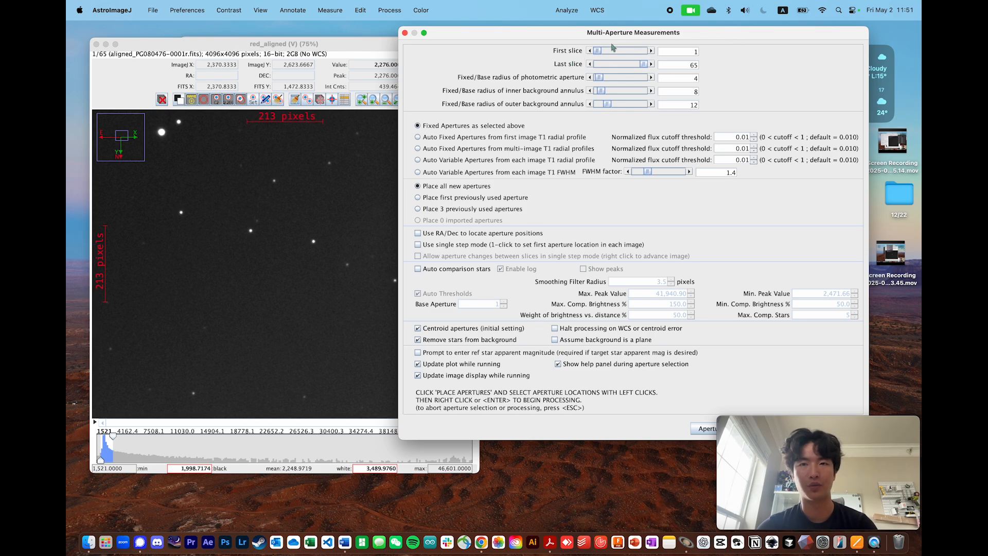
left_click_drag(629, 35, 417, 49)
left_click(620, 442)
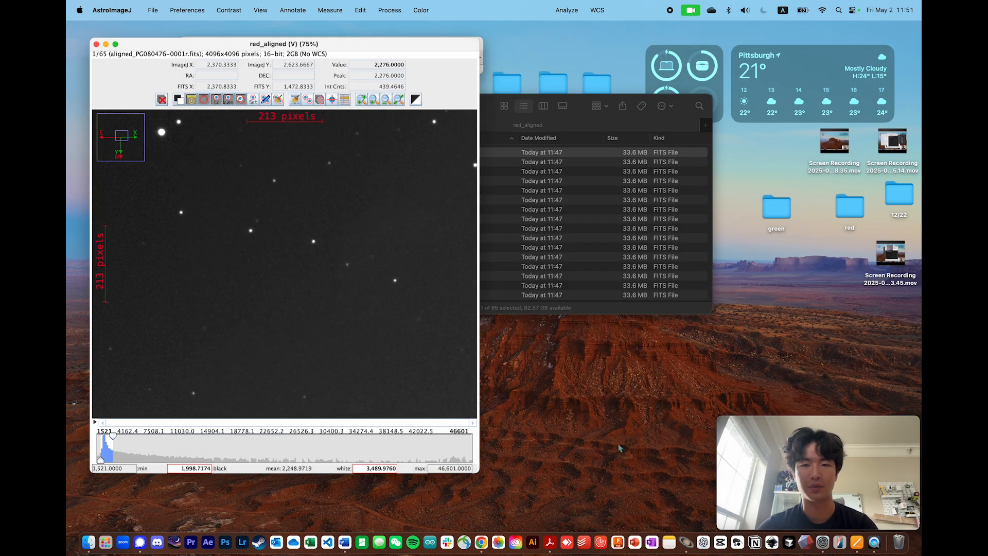
Place the target aperture T1 on the centre of the quasar in the first red_aligned frame.
left_click_drag(392, 284, 328, 278)
scroll(369, 288, "up", 1)
scroll(422, 283, "up", 3)
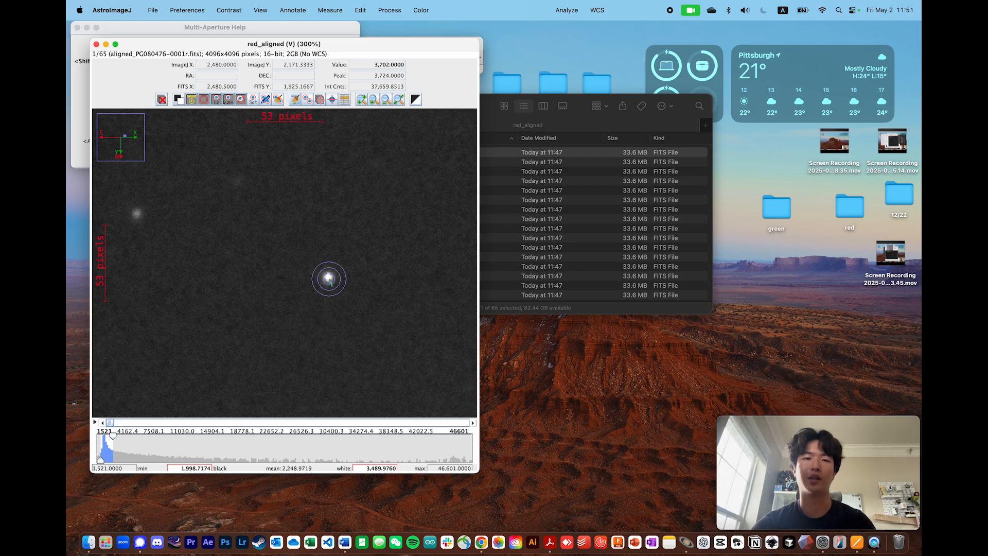
scroll(329, 280, "up", 3)
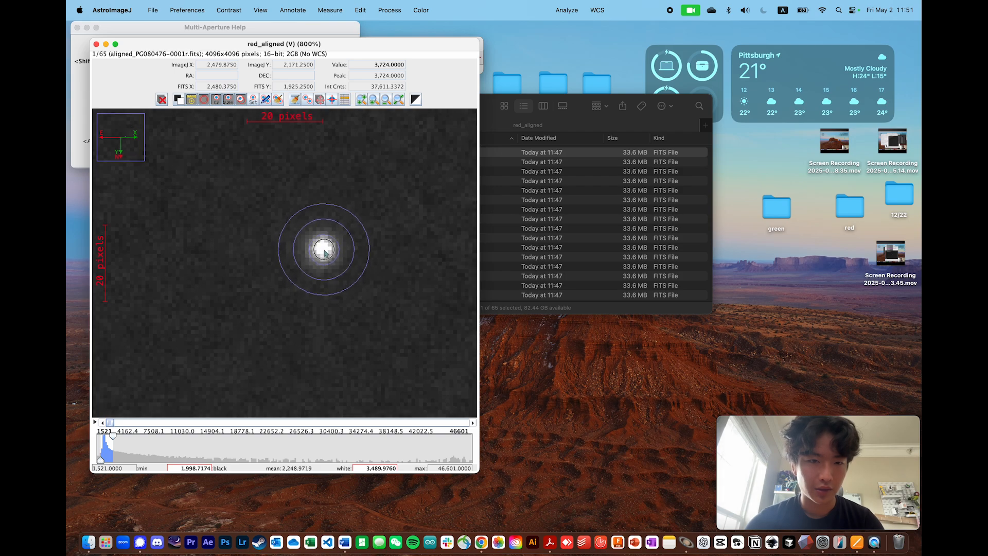
left_click(324, 250)
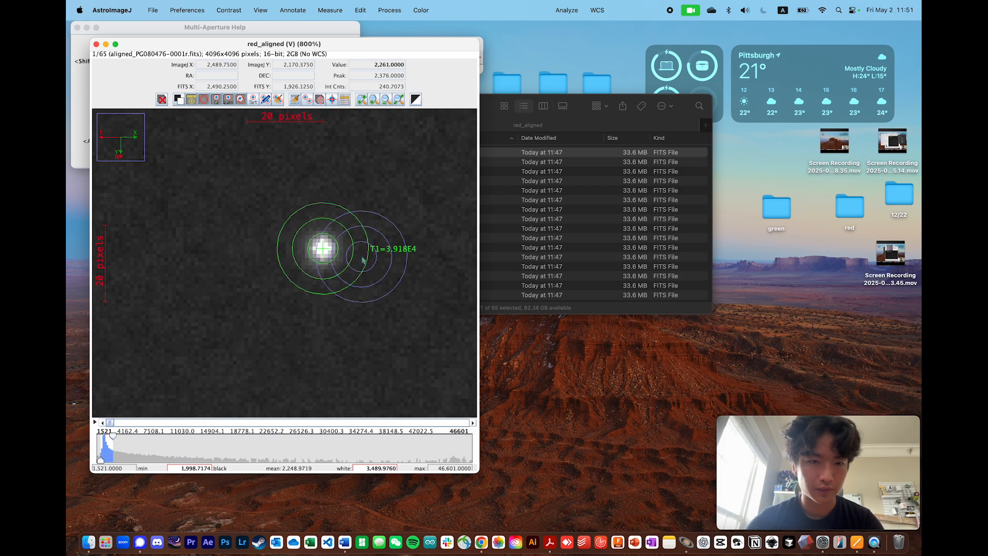
Survey the full star field around the T1 target for suitable comparison stars.
scroll(350, 257, "down", 5)
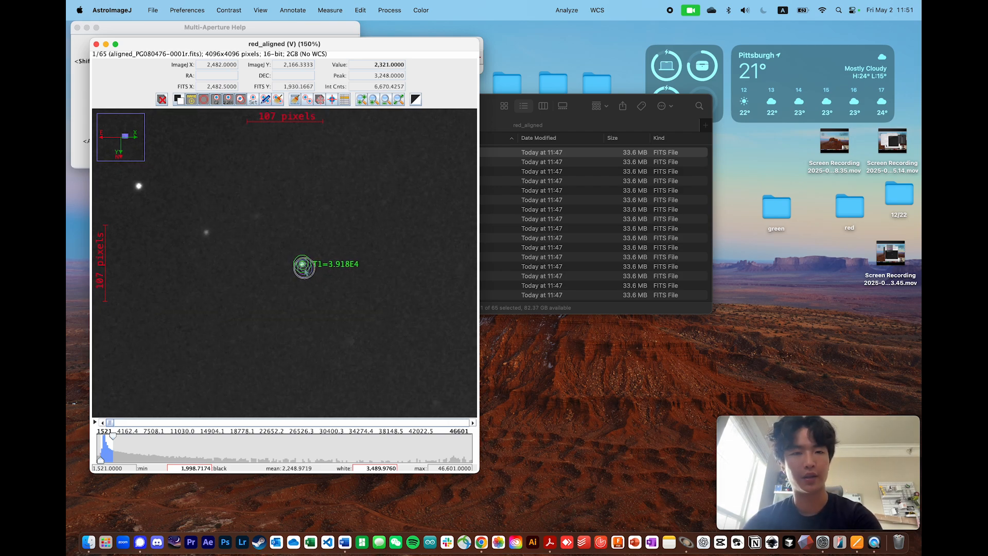
scroll(304, 269, "down", 6)
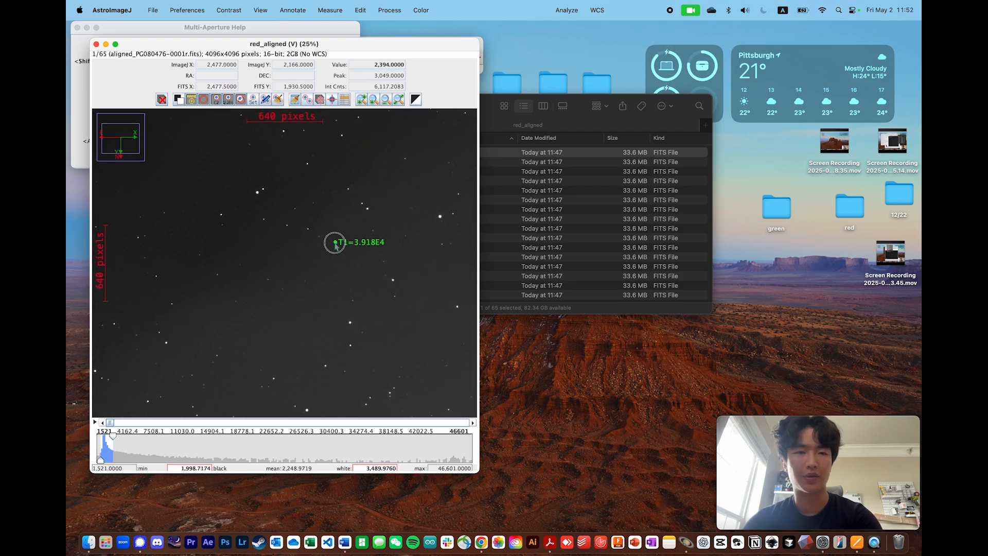
scroll(335, 246, "down", 1)
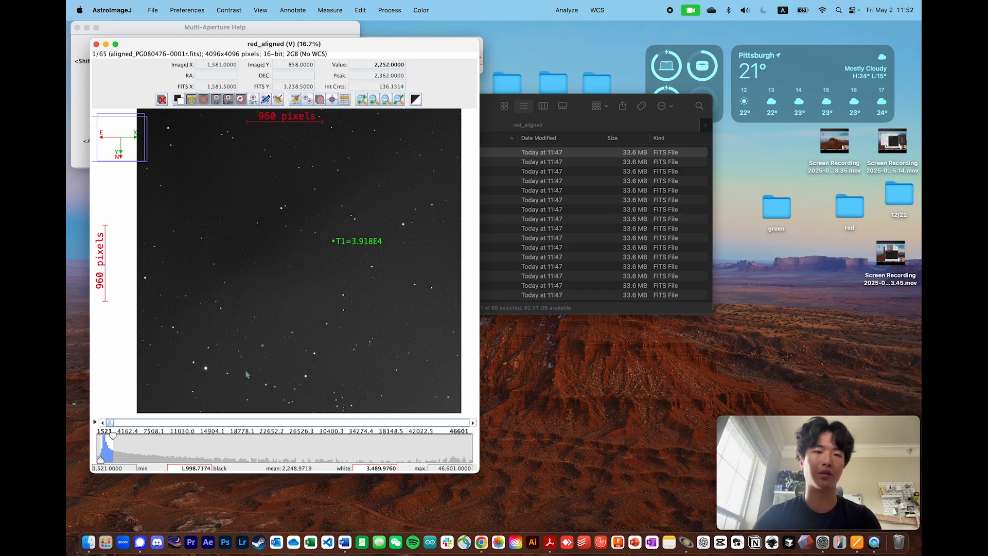
left_click_drag(243, 374, 227, 360)
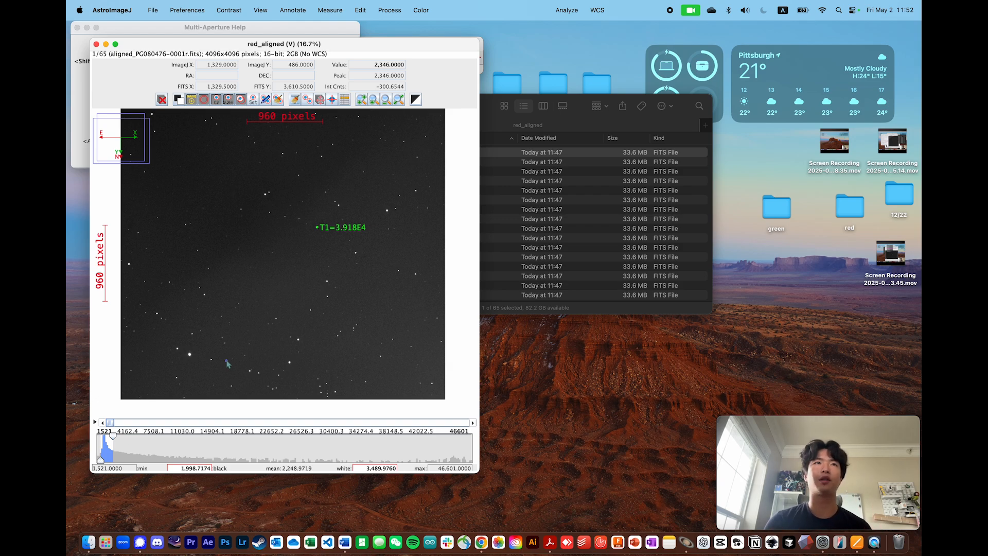
left_click_drag(272, 316, 283, 339)
Place comparison aperture C2 on the faint isolated star above and to the left of the T1 target.
left_click_drag(344, 205, 432, 182)
scroll(326, 228, "up", 3)
scroll(393, 190, "up", 1)
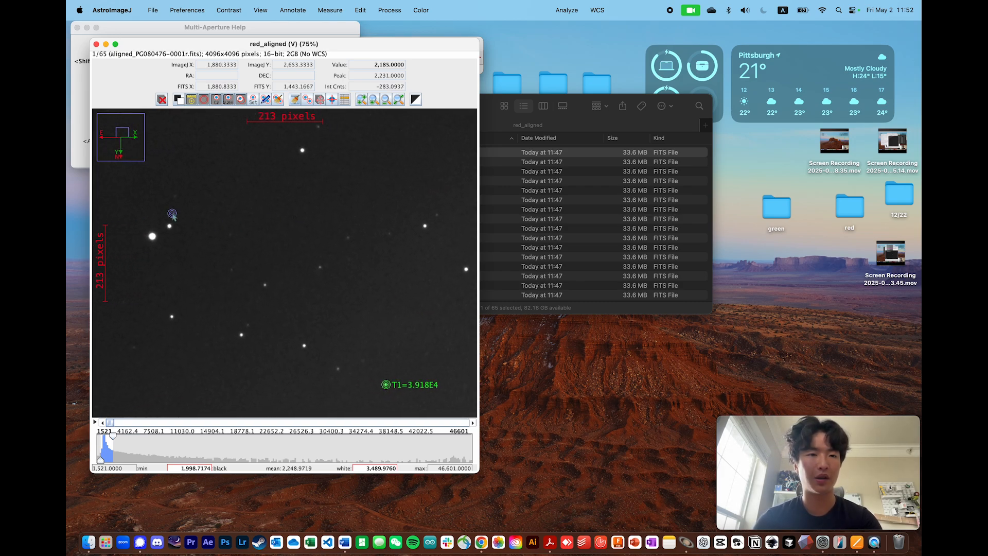
left_click_drag(201, 262, 122, 244)
scroll(240, 239, "up", 1)
scroll(240, 238, "up", 1)
scroll(368, 189, "up", 1)
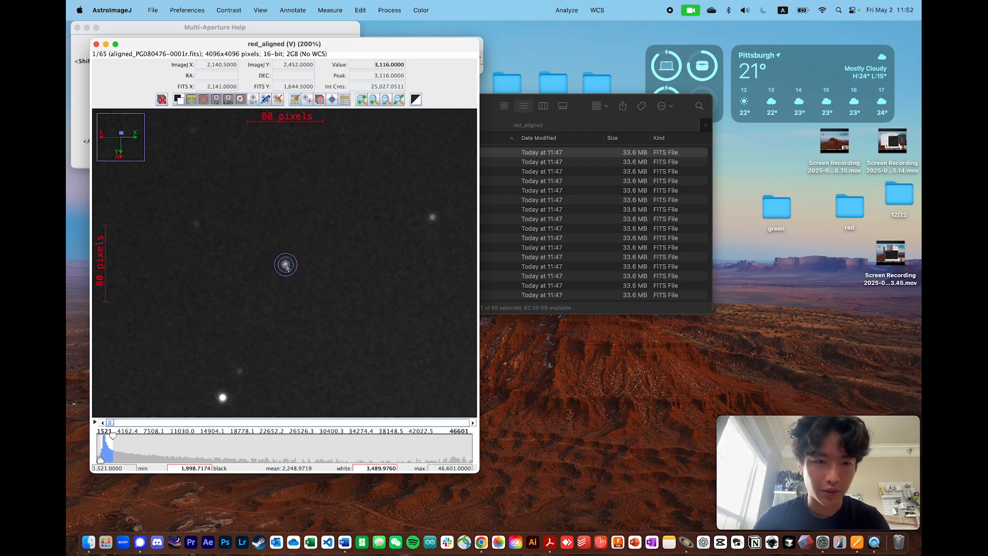
left_click_drag(249, 337, 272, 219)
left_click_drag(324, 261, 373, 273)
left_click_drag(205, 255, 184, 293)
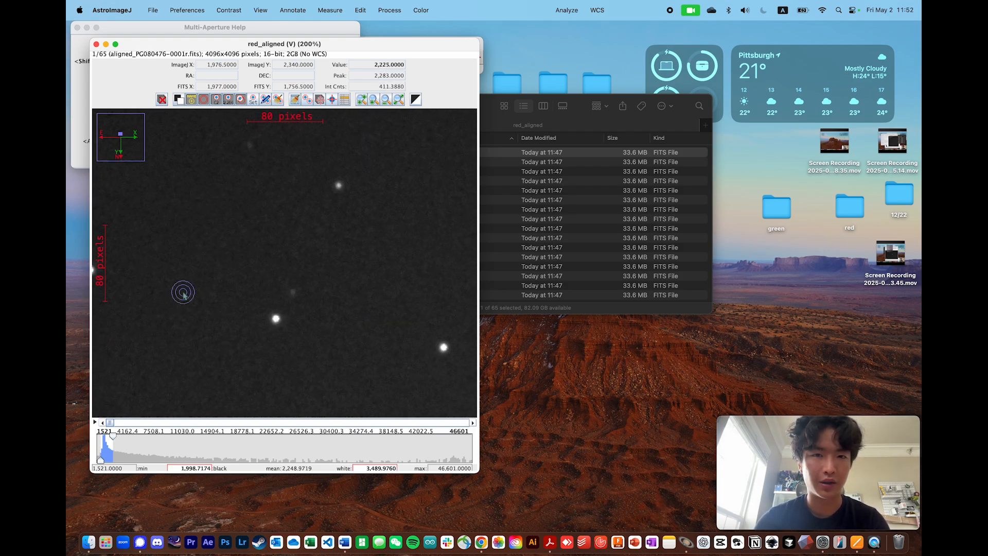
left_click(338, 186)
Place comparison aperture C3 on the star above T1, just up and left of the close bright pair.
scroll(359, 257, "down", 3)
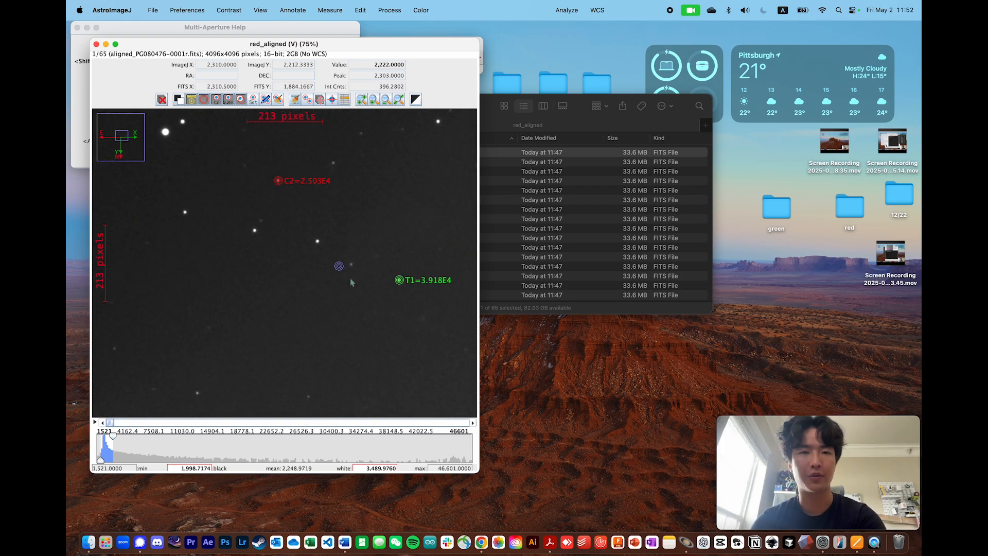
left_click_drag(342, 257, 287, 296)
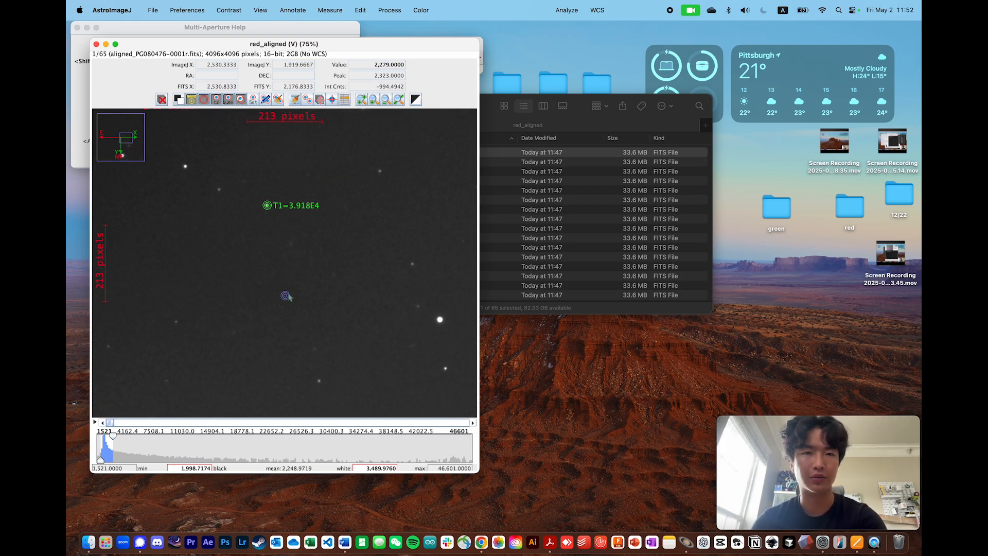
left_click_drag(386, 243, 316, 247)
left_click_drag(346, 284, 368, 348)
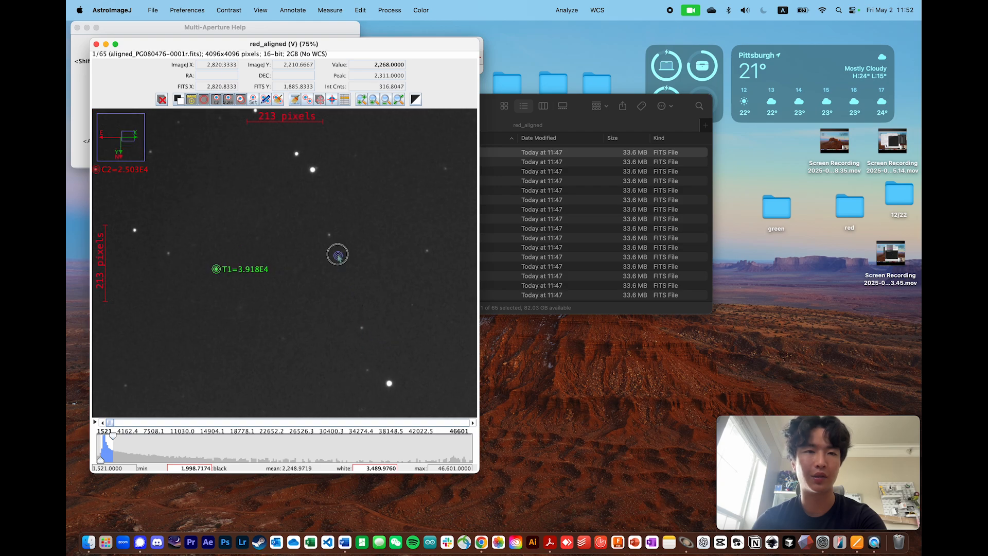
left_click_drag(338, 254, 376, 318)
scroll(353, 240, "up", 3)
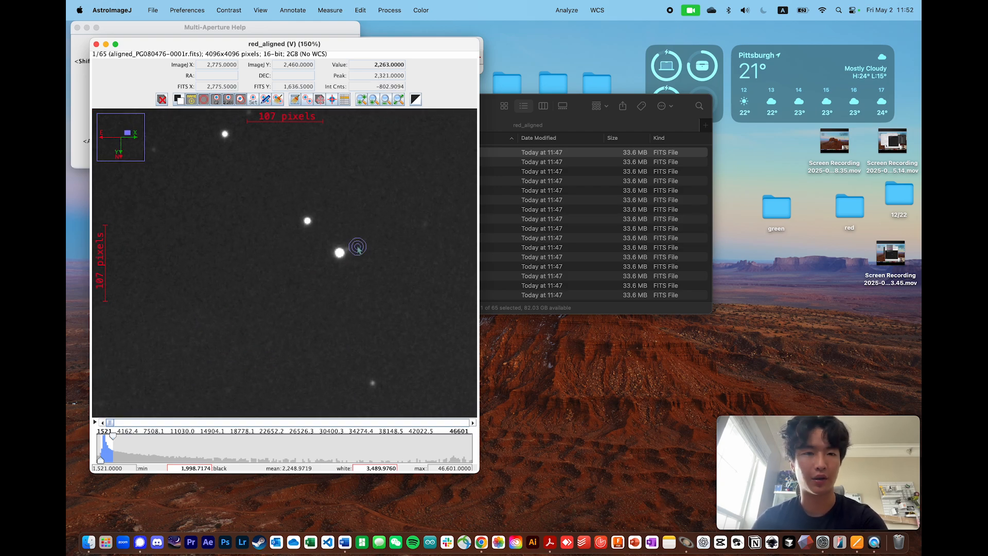
left_click_drag(270, 180, 302, 238)
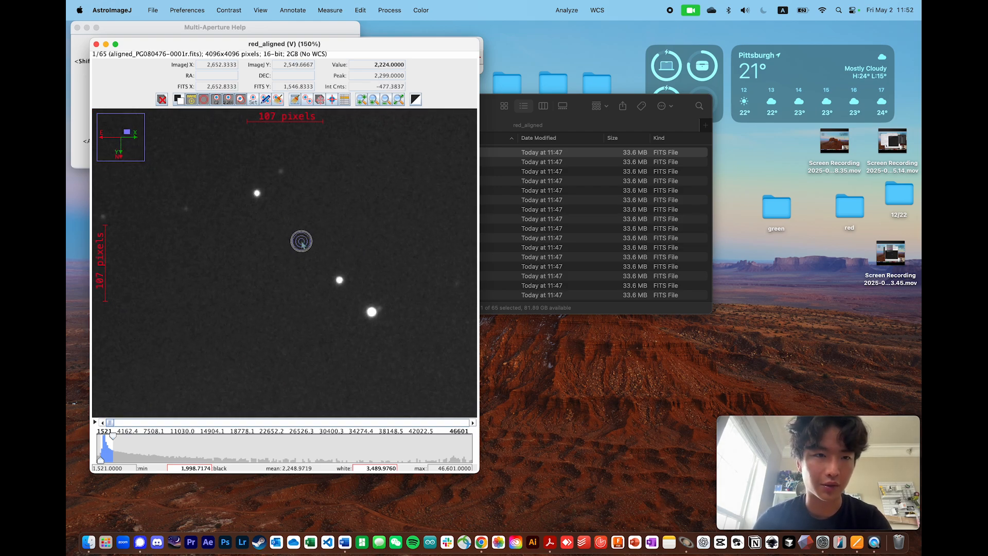
left_click(258, 196)
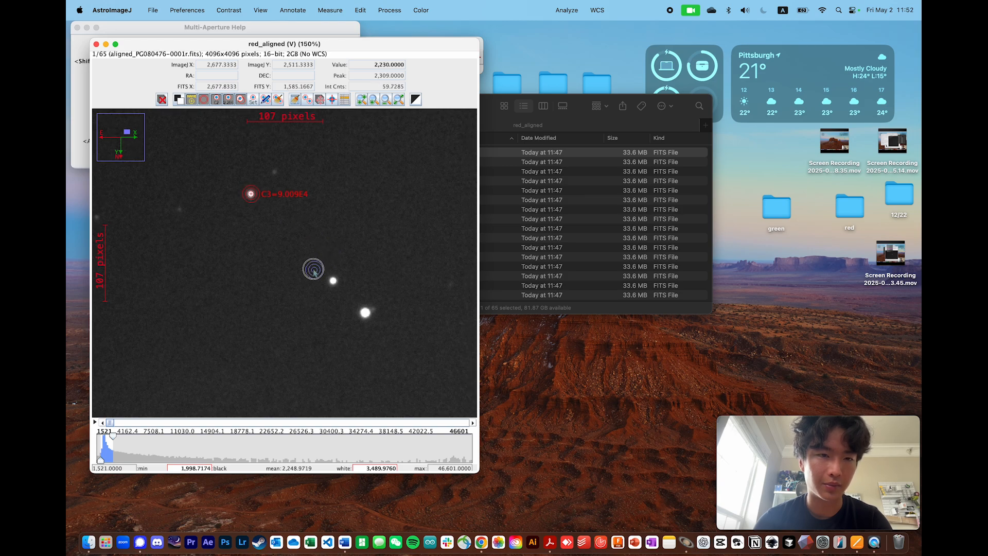
Survey the star field below and around T1 for further comparison star candidates.
scroll(329, 237, "down", 3)
left_click_drag(362, 304, 348, 262)
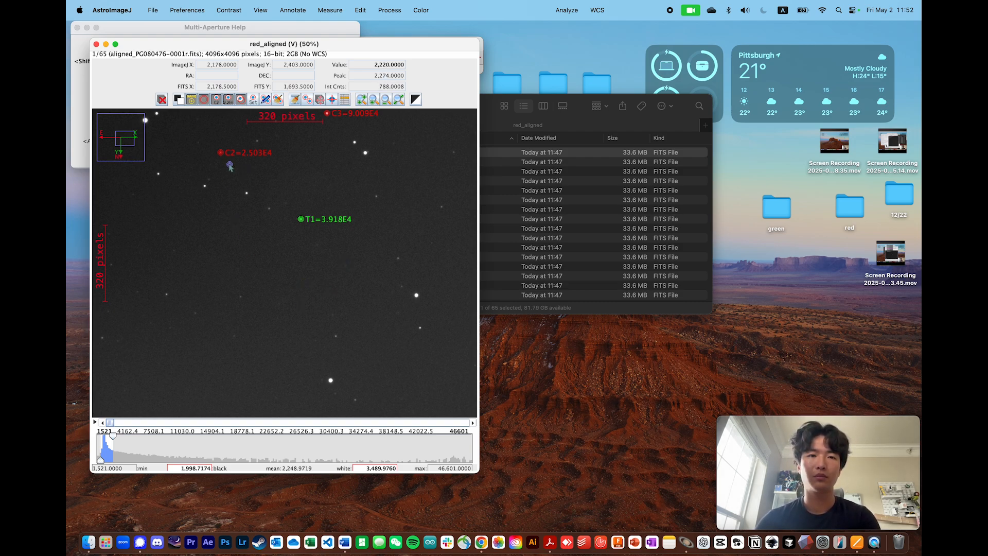
left_click_drag(367, 171, 378, 228)
left_click_drag(371, 337, 371, 247)
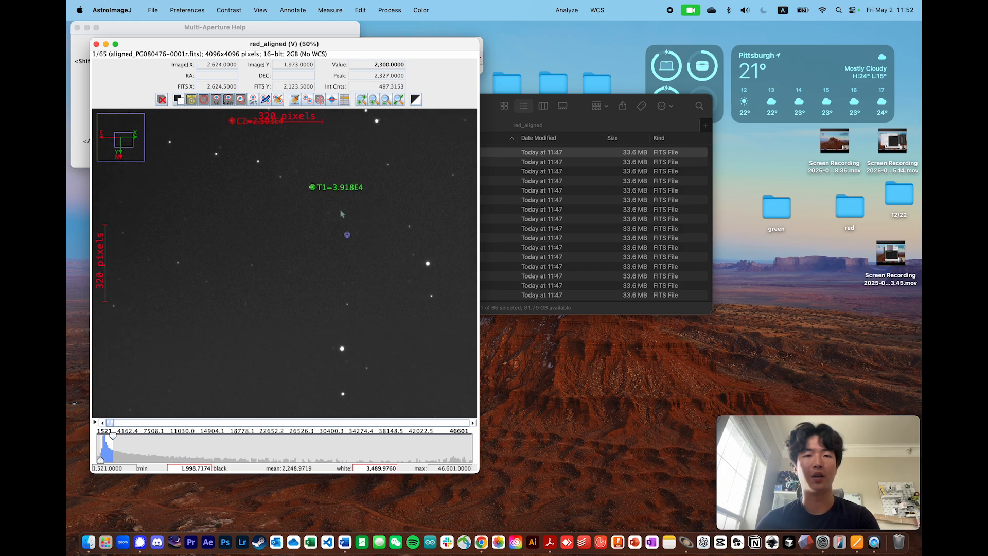
mouse_move(375, 302)
left_mouse_down()
mouse_move(378, 257)
mouse_move(364, 267)
mouse_move(370, 313)
mouse_move(362, 331)
left_mouse_up()
scroll(367, 270, "up", 2)
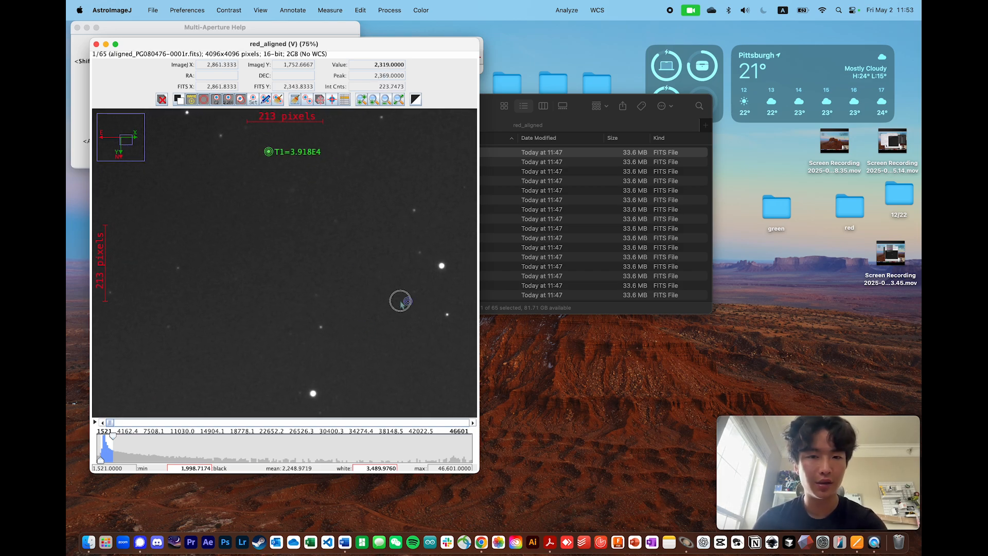
mouse_move(400, 301)
left_mouse_down()
mouse_move(376, 296)
mouse_move(427, 277)
mouse_move(404, 182)
left_mouse_up()
left_click_drag(322, 280, 402, 225)
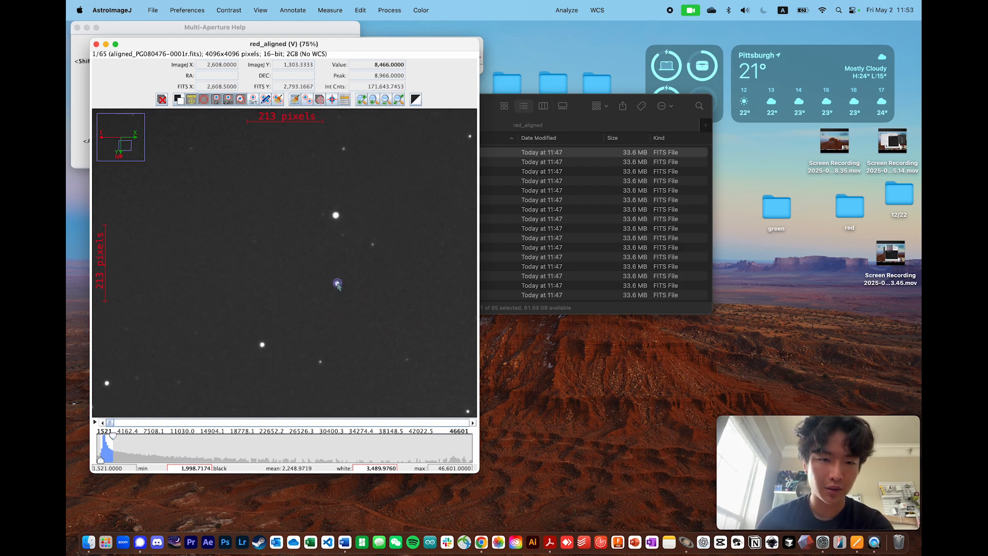
scroll(376, 316, "down", 3)
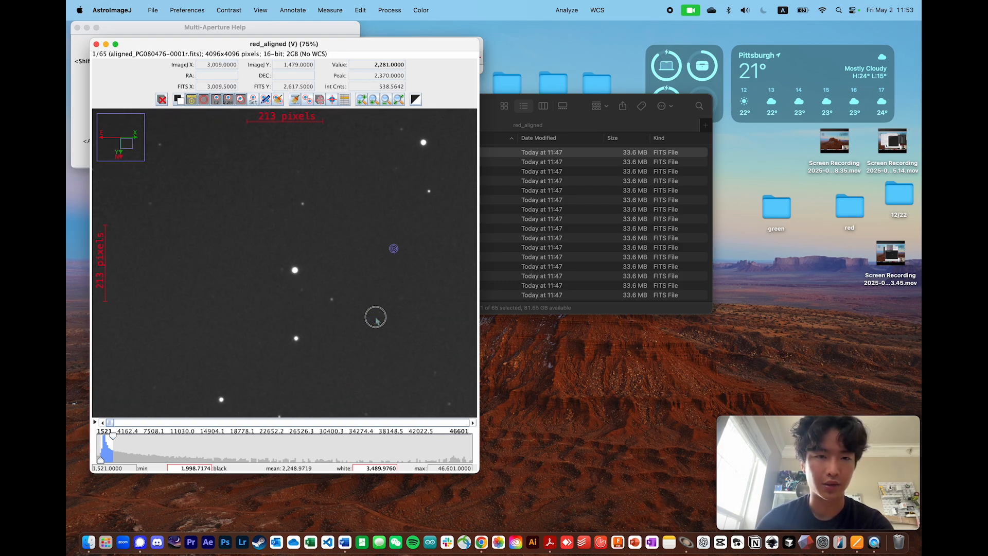
left_click_drag(377, 323, 375, 342)
left_click_drag(371, 293, 314, 329)
left_click_drag(406, 274, 360, 273)
left_click_drag(286, 273, 314, 238)
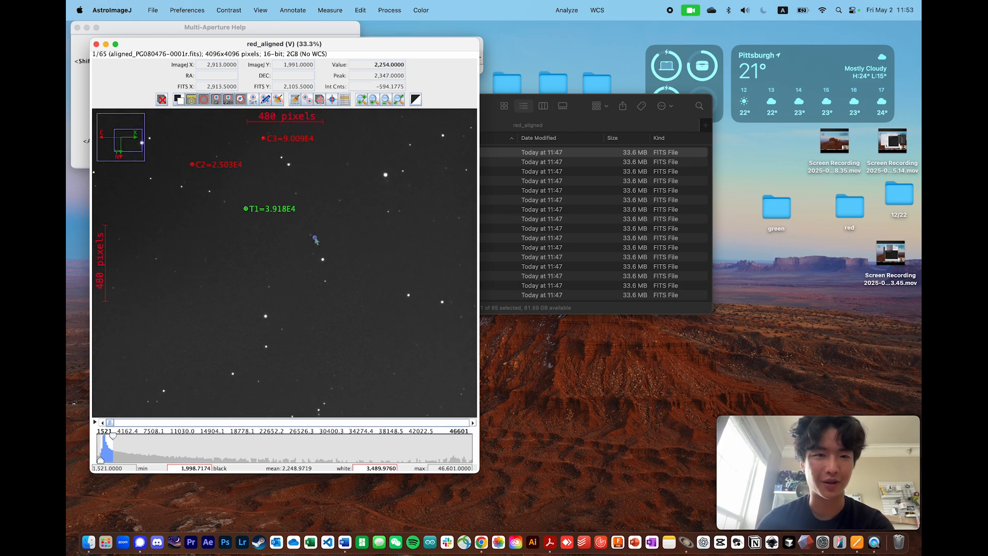
Place comparison aperture C4 on the star between C2 and the T1 target.
scroll(328, 262, "up", 3)
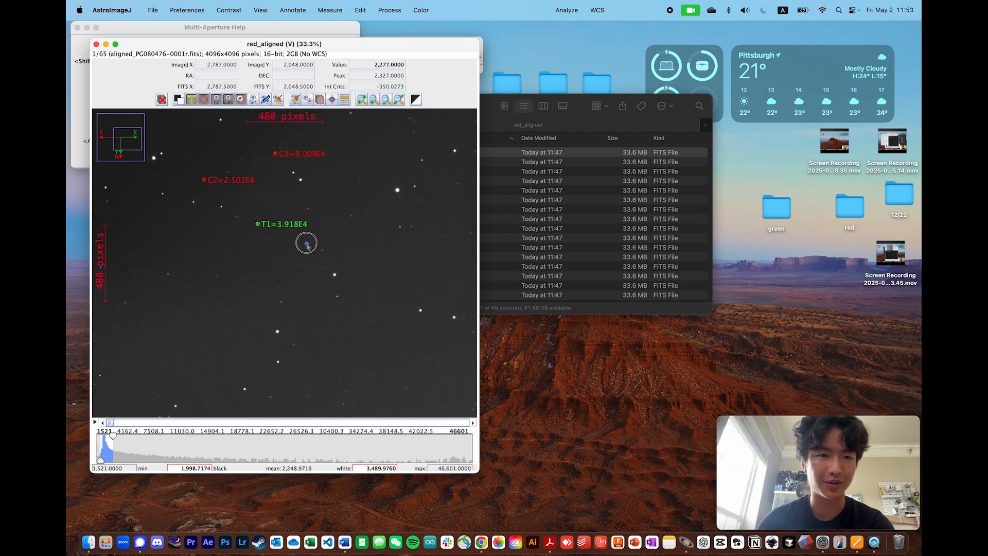
left_click_drag(329, 261, 428, 201)
left_click_drag(348, 237, 349, 263)
scroll(355, 262, "down", 1)
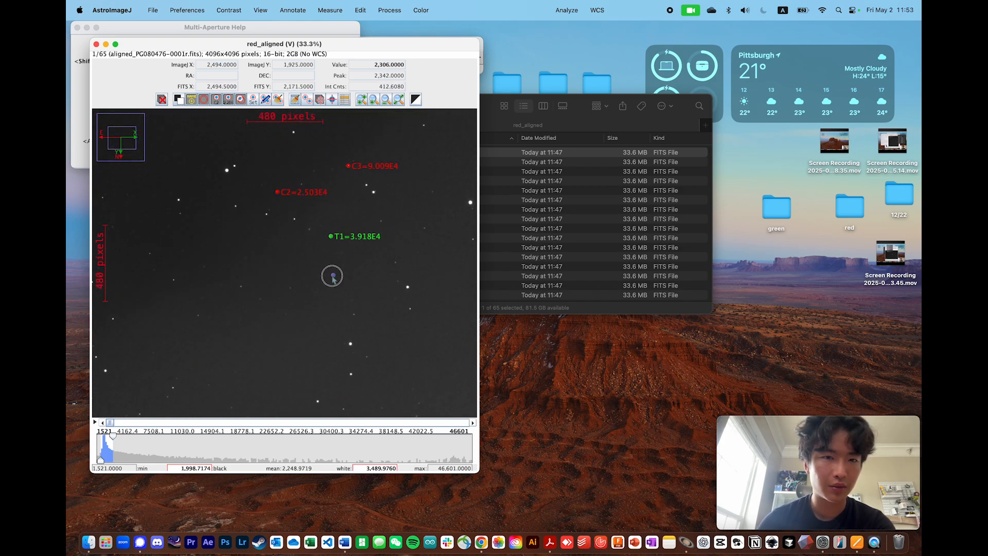
scroll(298, 260, "up", 2)
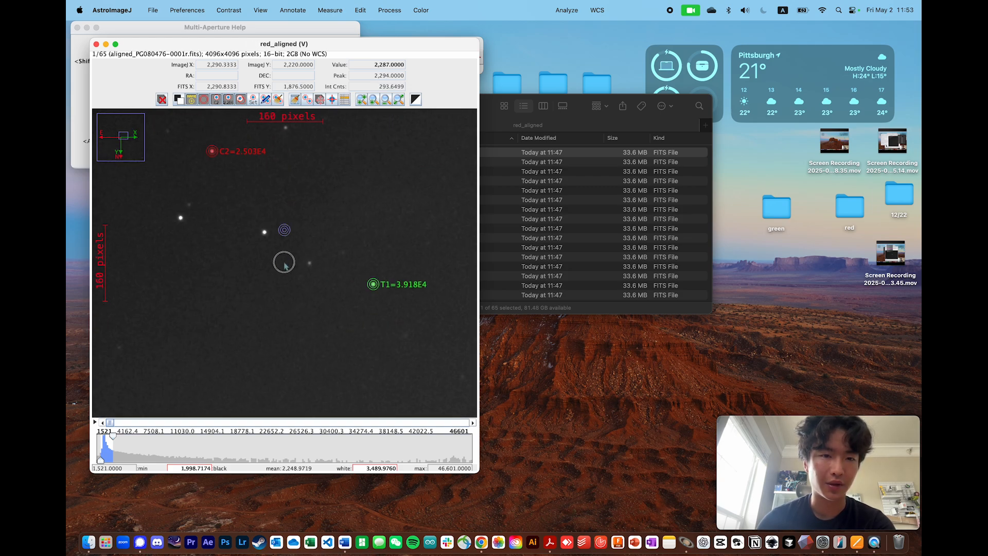
left_click(267, 230)
scroll(325, 246, "down", 3)
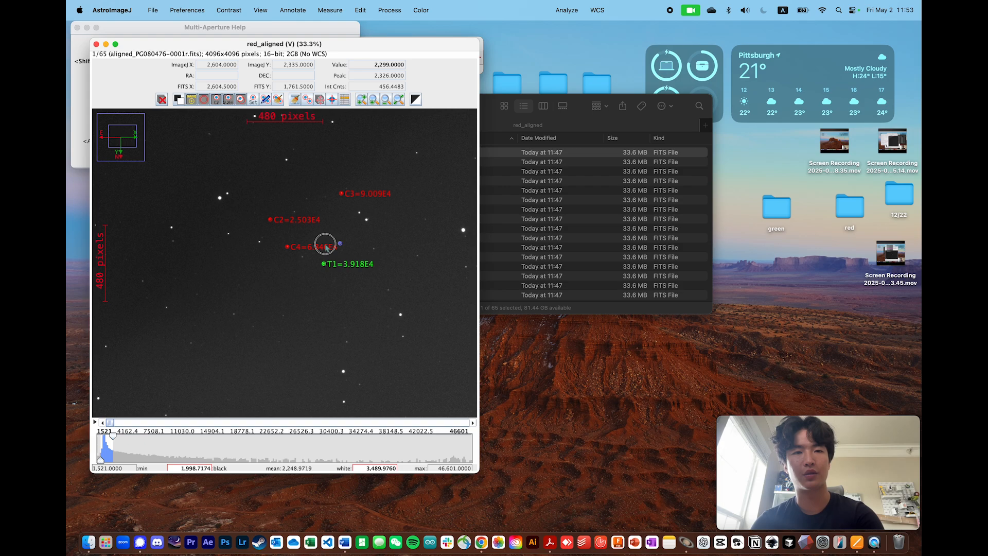
Run the multi-aperture measurement through the red_aligned stack and bring the light curve plot to the front.
scroll(324, 247, "down", 1)
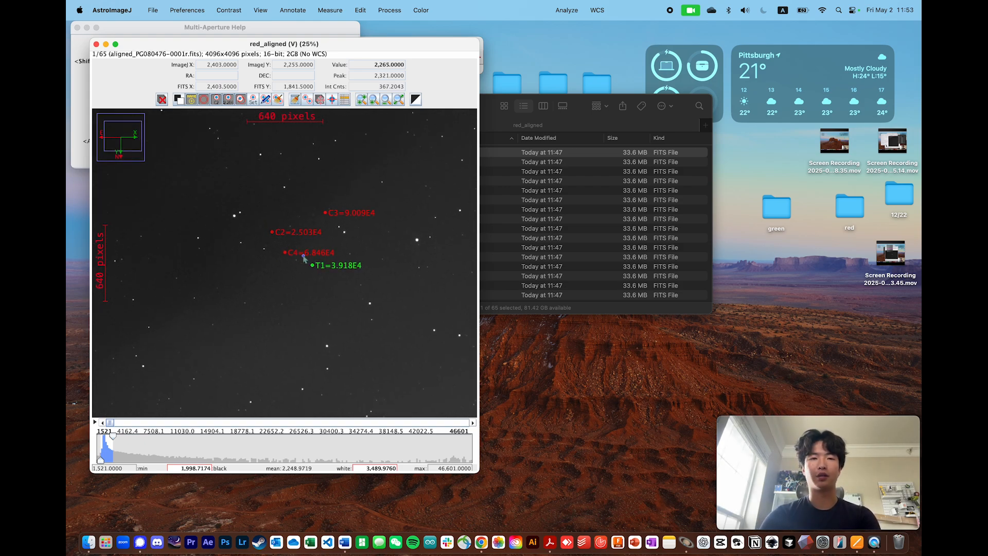
key("Return")
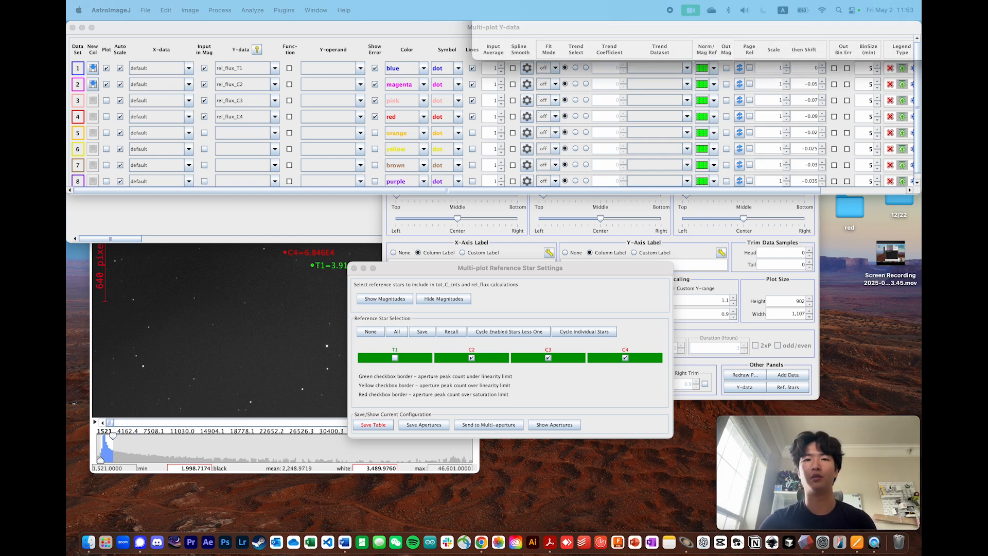
mouse_move(508, 42)
left_mouse_down()
mouse_move(487, 33)
mouse_move(360, 88)
mouse_move(352, 67)
mouse_move(302, 62)
mouse_move(382, 68)
mouse_move(410, 203)
mouse_move(404, 243)
mouse_move(394, 91)
mouse_move(499, 49)
left_mouse_up()
left_click(353, 63)
left_click(413, 227)
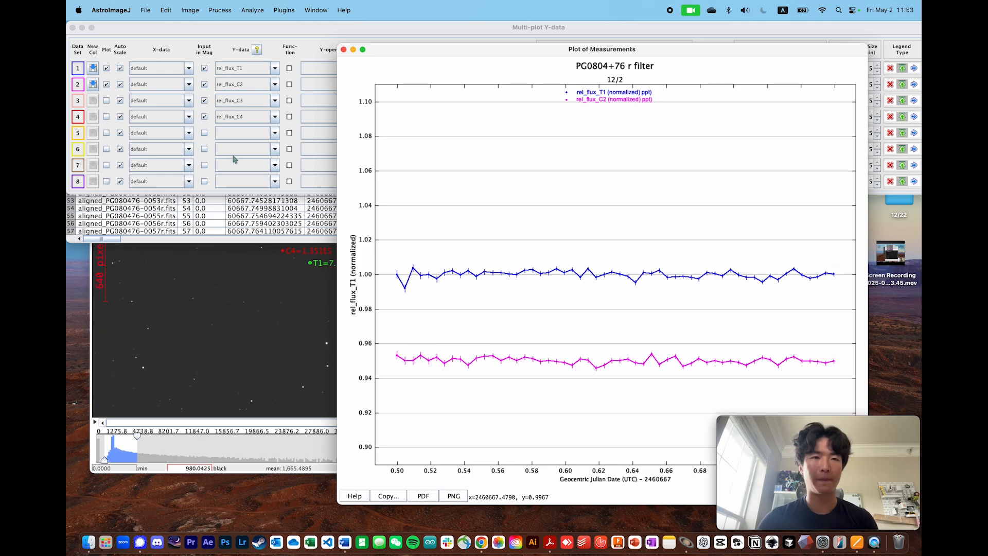
Add the rel_flux_C3 and rel_flux_C4 curves to the plot and bring the plot to the front.
left_click(107, 100)
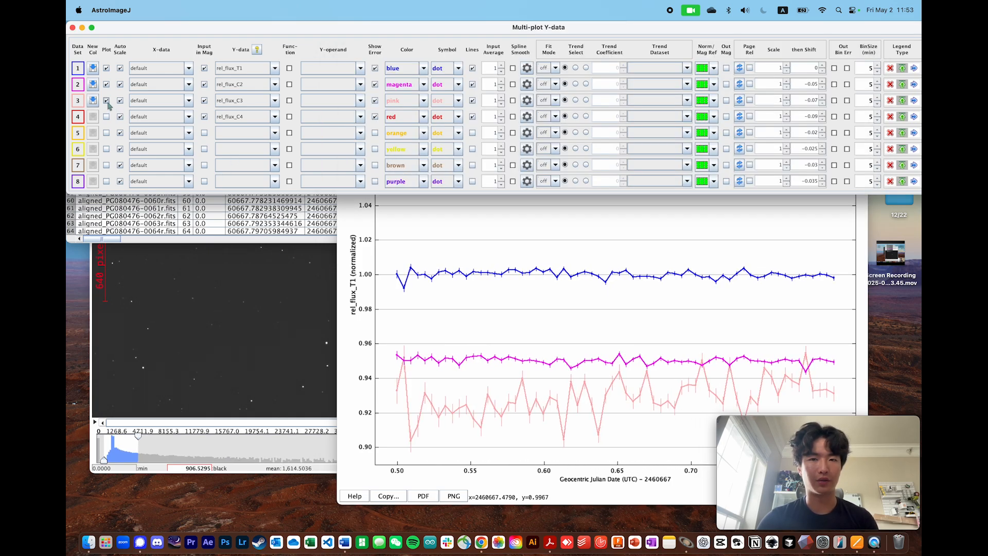
left_click(107, 117)
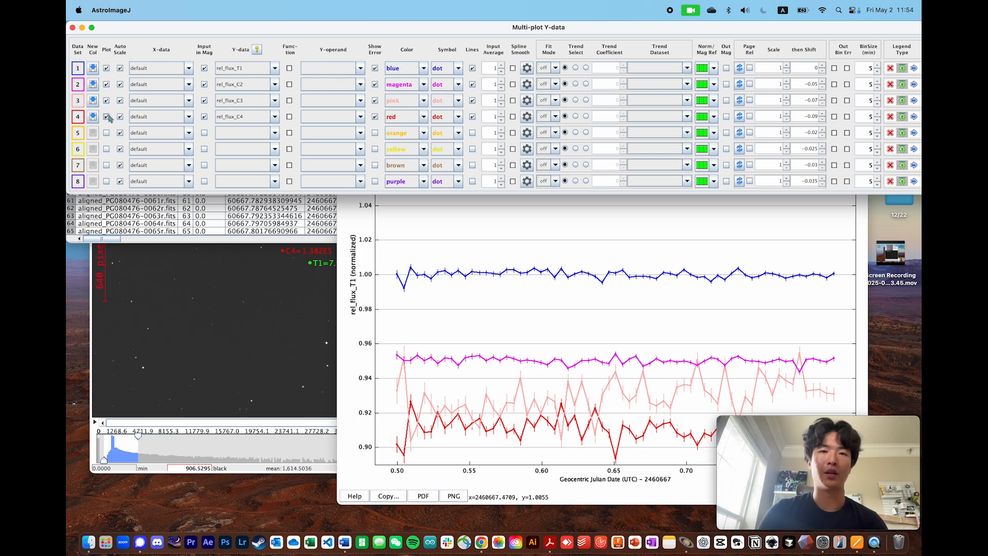
left_click(377, 240)
mouse_move(529, 47)
left_mouse_down()
mouse_move(503, 50)
mouse_move(524, 28)
mouse_move(520, 43)
left_mouse_up()
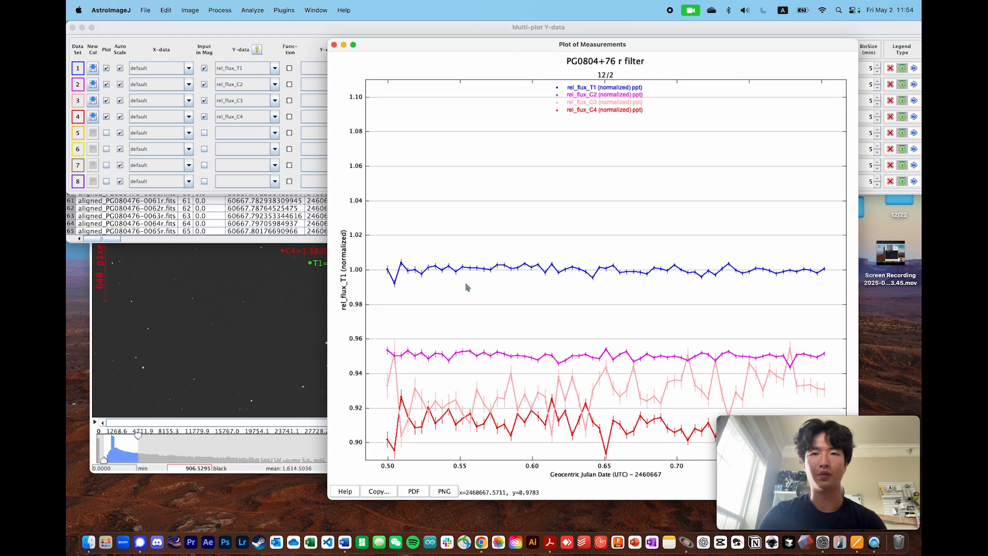
Compare the T1, C2, C3 and C4 apertures in the last frame with their light curves in the plot.
left_click(314, 246)
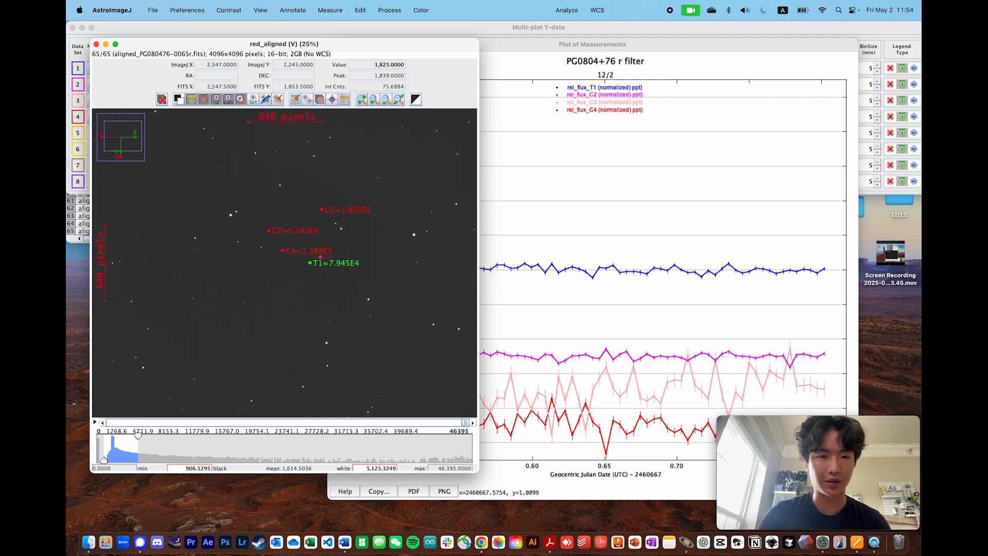
left_click(579, 236)
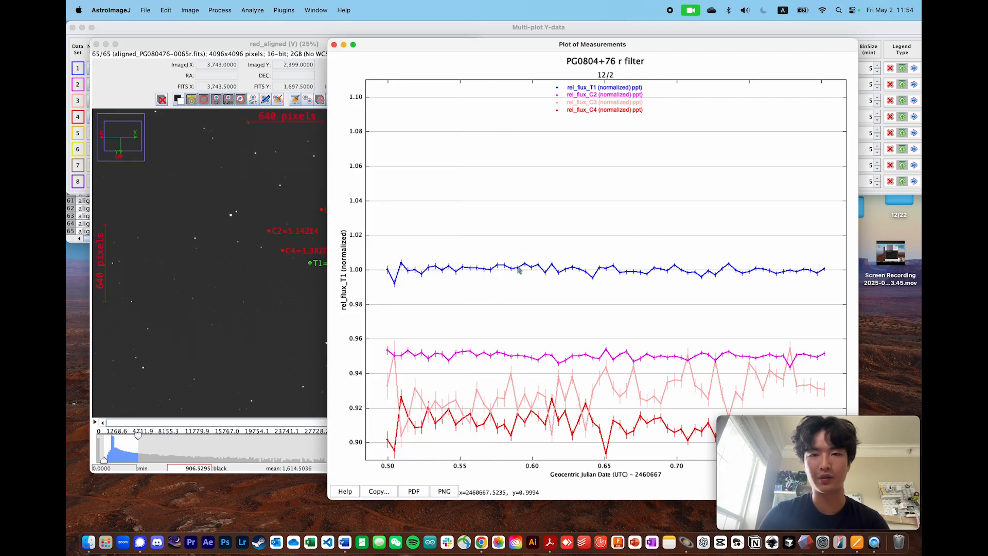
left_click(273, 235)
left_click_drag(351, 235, 419, 198)
scroll(337, 230, "up", 2)
scroll(356, 225, "up", 2)
scroll(467, 187, "down", 1)
scroll(465, 186, "down", 1)
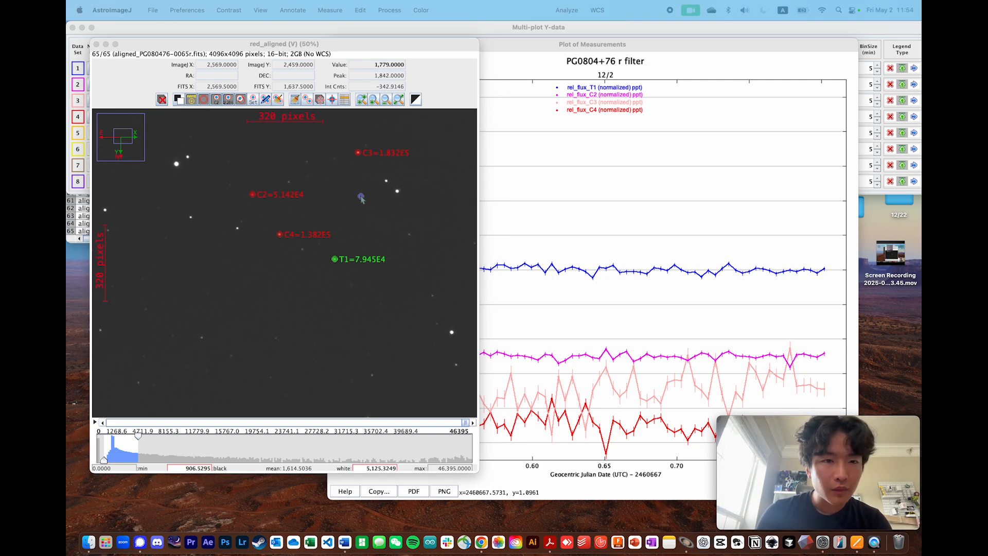
left_click_drag(306, 305, 304, 293)
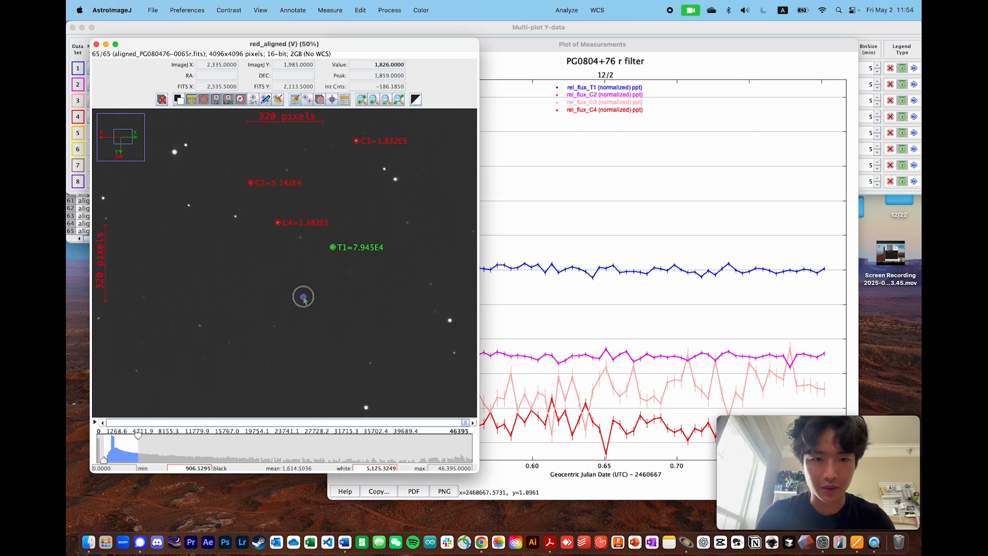
left_click(584, 212)
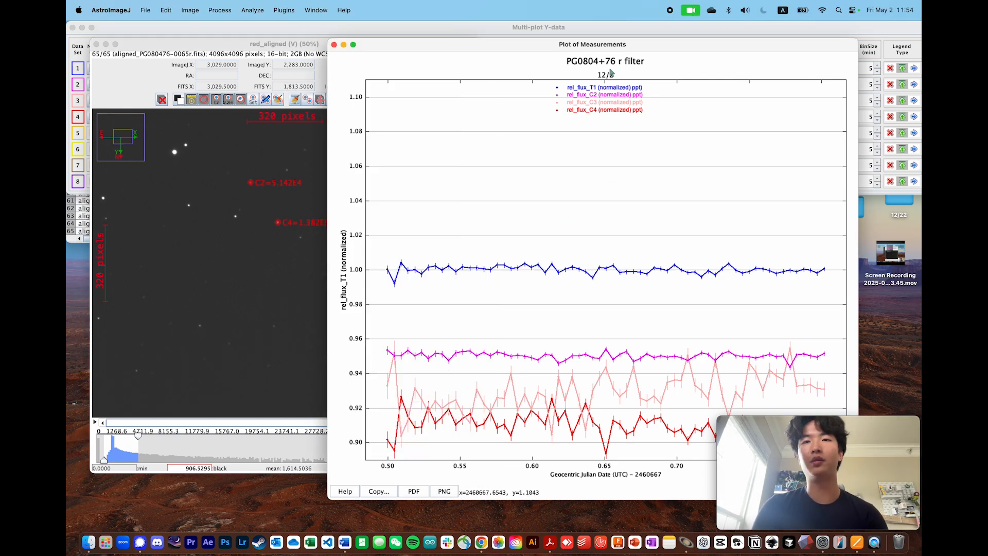
Move the measurement plot out of the way and bring the Multi-plot Main settings to the front.
mouse_move(701, 45)
left_mouse_down()
mouse_move(705, 124)
mouse_move(692, 52)
left_mouse_up()
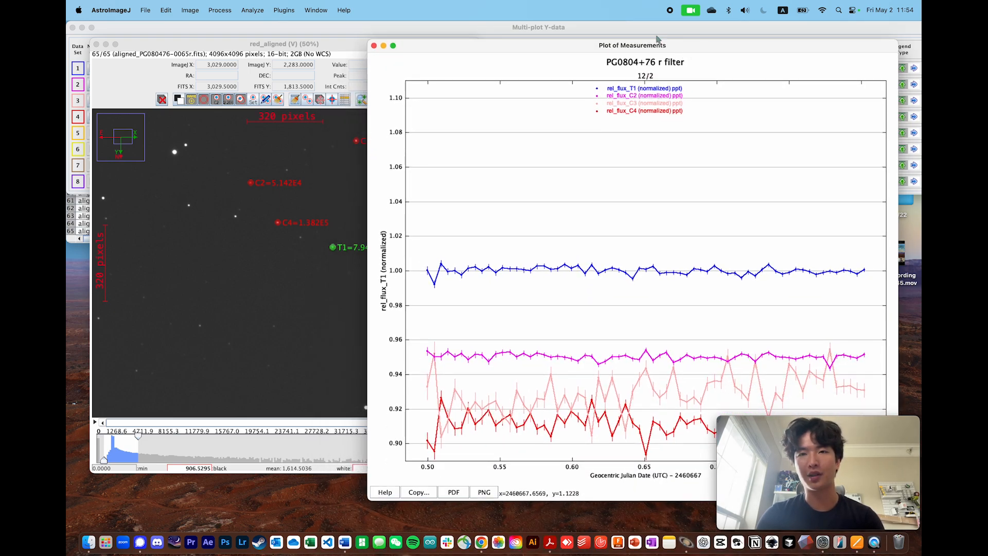
left_click(608, 31)
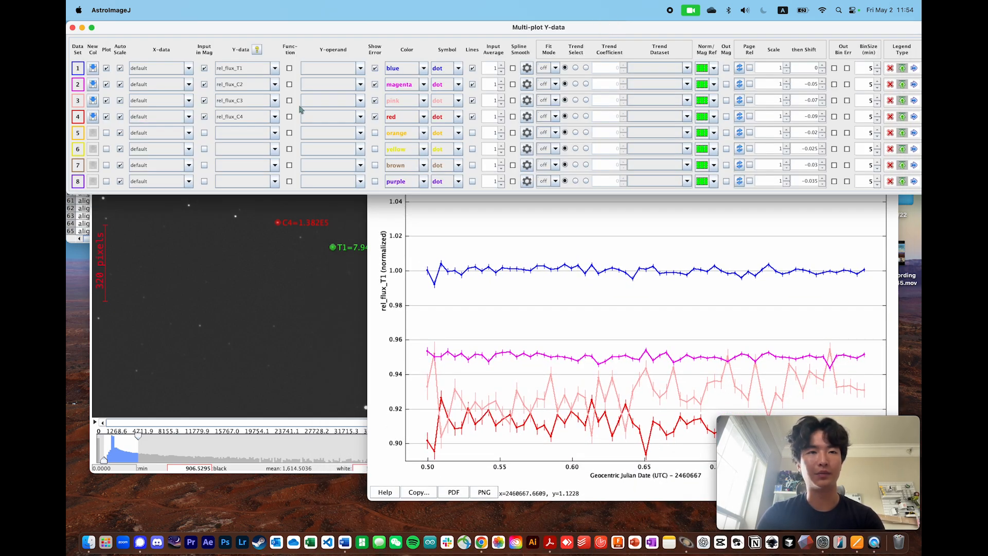
left_click(504, 222)
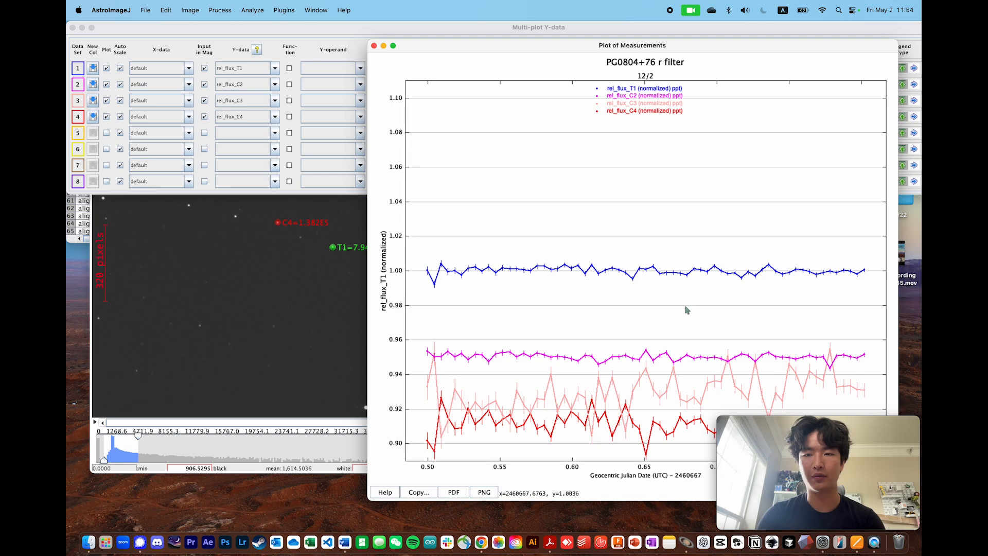
left_click_drag(535, 38, 565, 293)
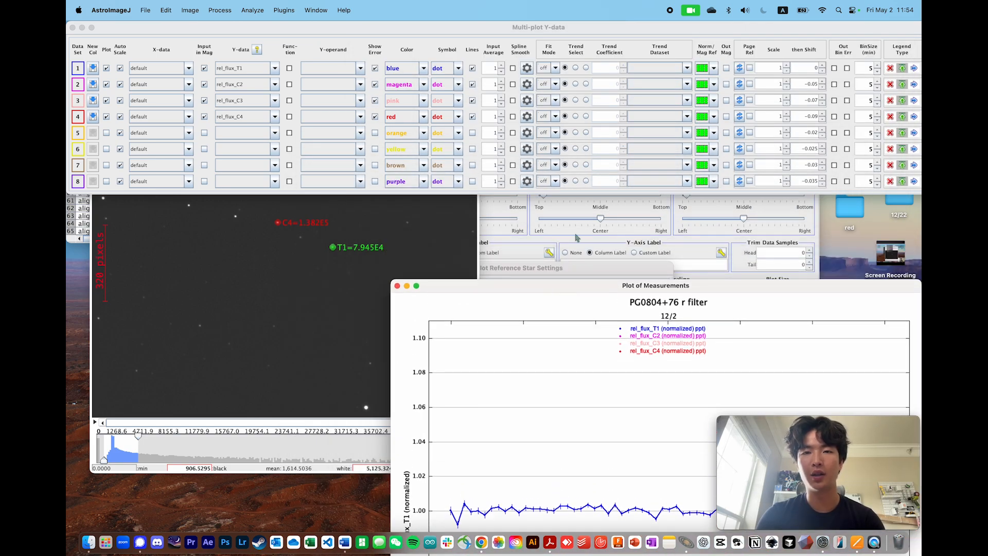
left_click(639, 241)
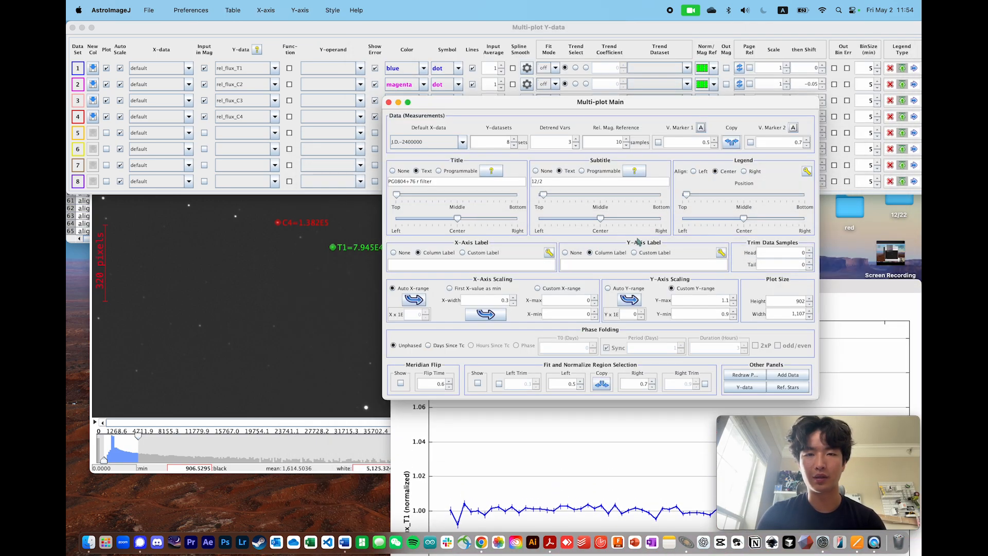
Set the plot's subtitle to the text 12/22 and bring the measurement plot to the front.
left_click(679, 263)
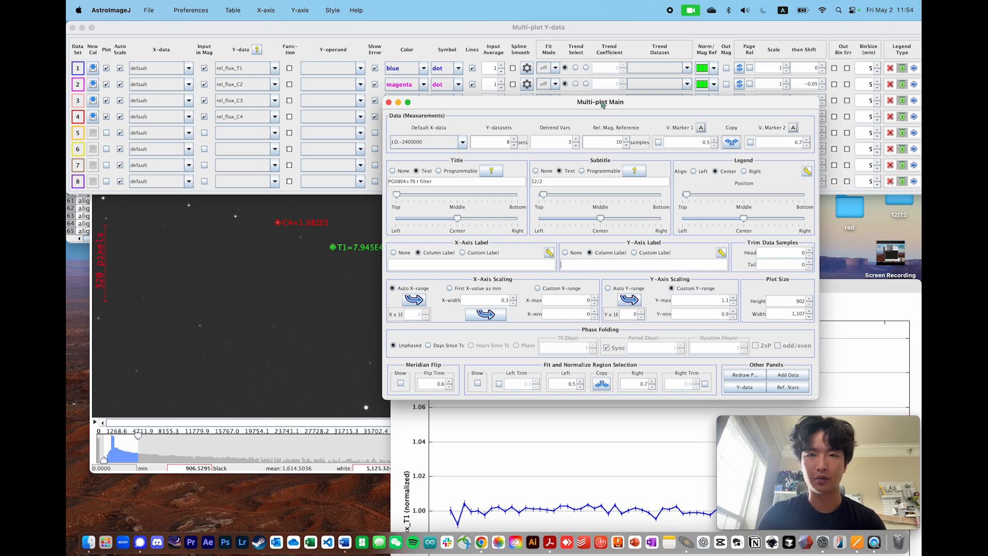
left_click_drag(602, 105, 504, 105)
left_click(484, 171)
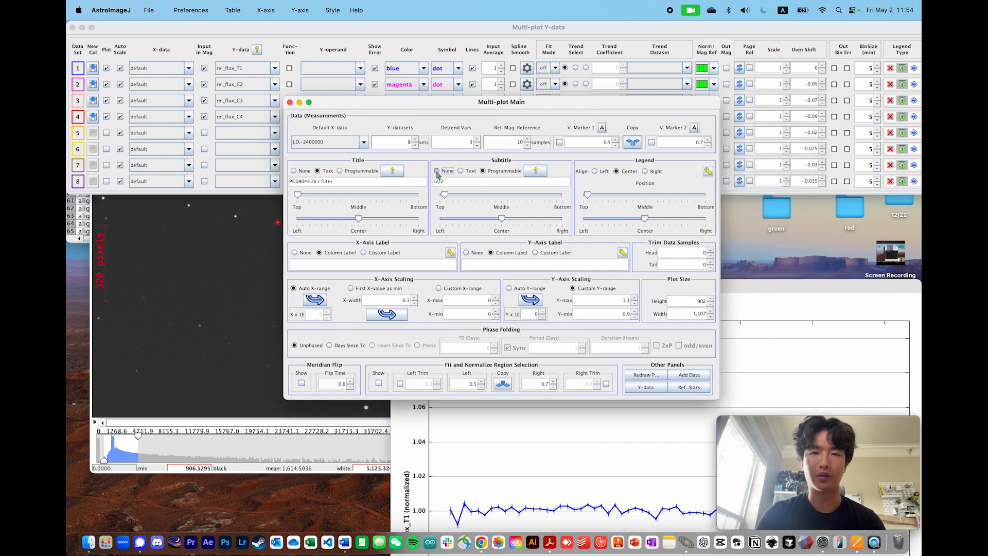
left_click(467, 172)
left_click(461, 183)
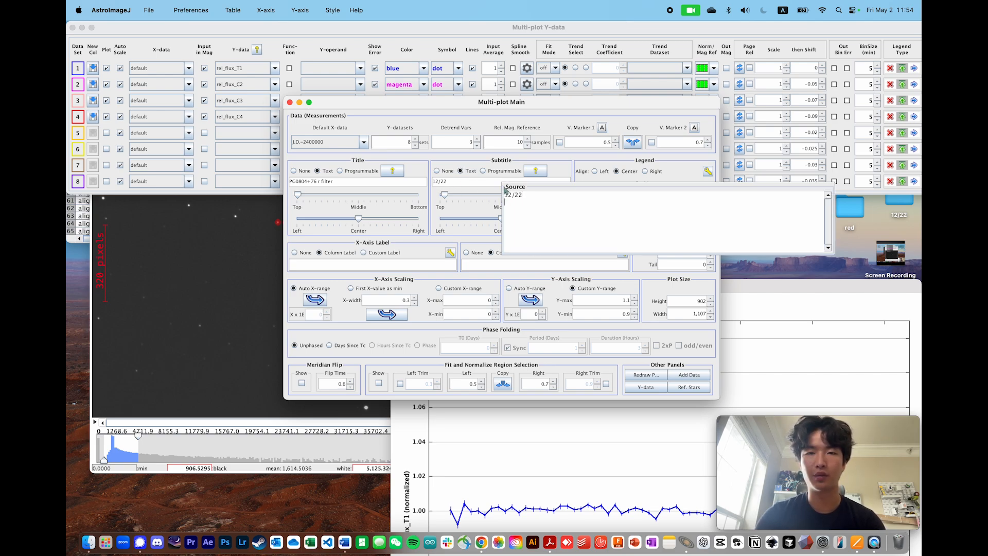
left_click(780, 306)
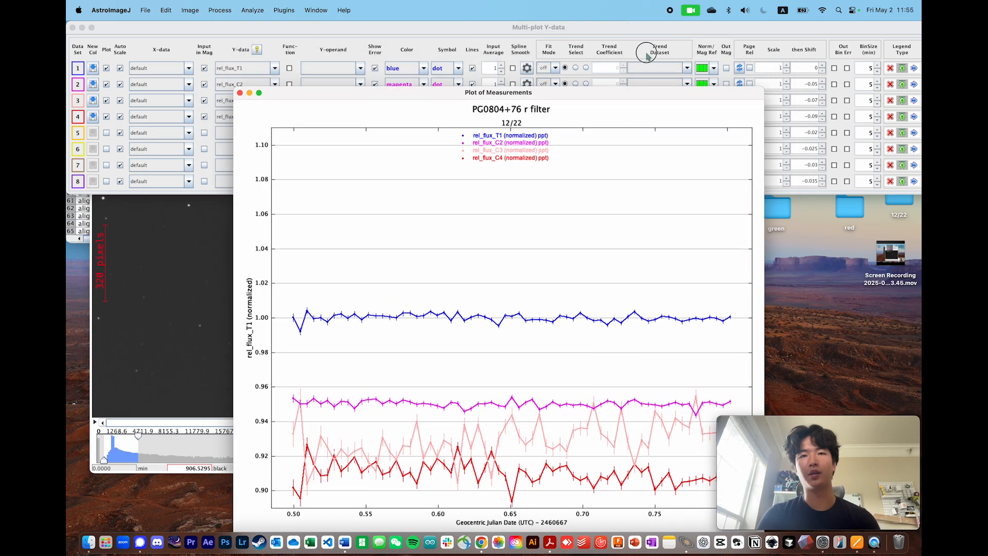
Move the plot clear of the data set list and remove the rel_flux_C2, rel_flux_C3 and rel_flux_C4 curves from it.
left_click_drag(646, 53, 655, 42)
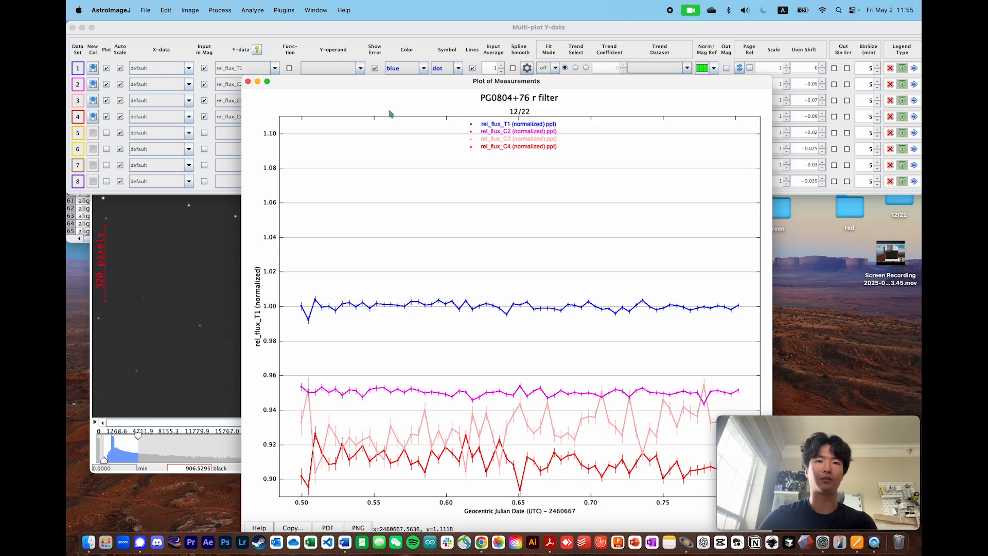
left_click_drag(465, 83, 539, 65)
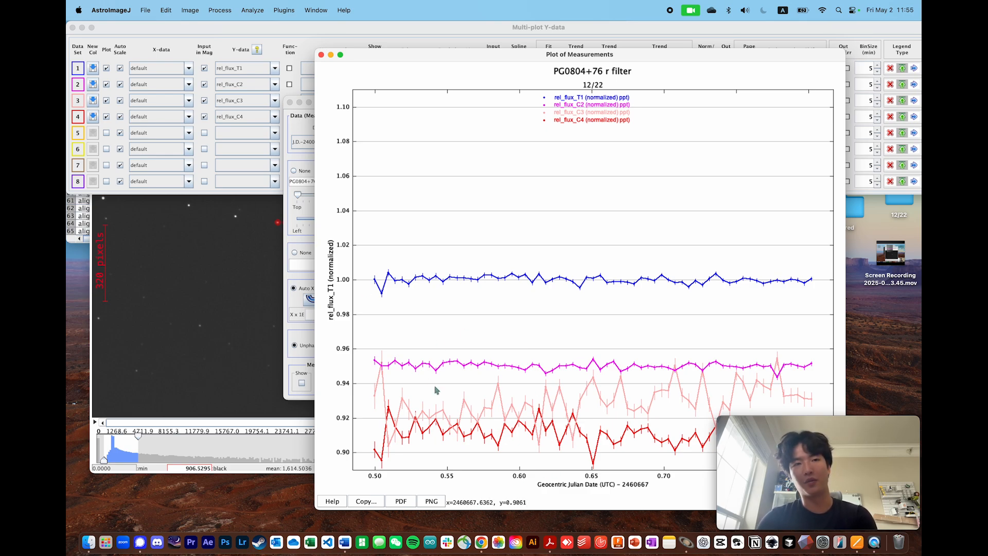
left_click(106, 84)
left_click(106, 100)
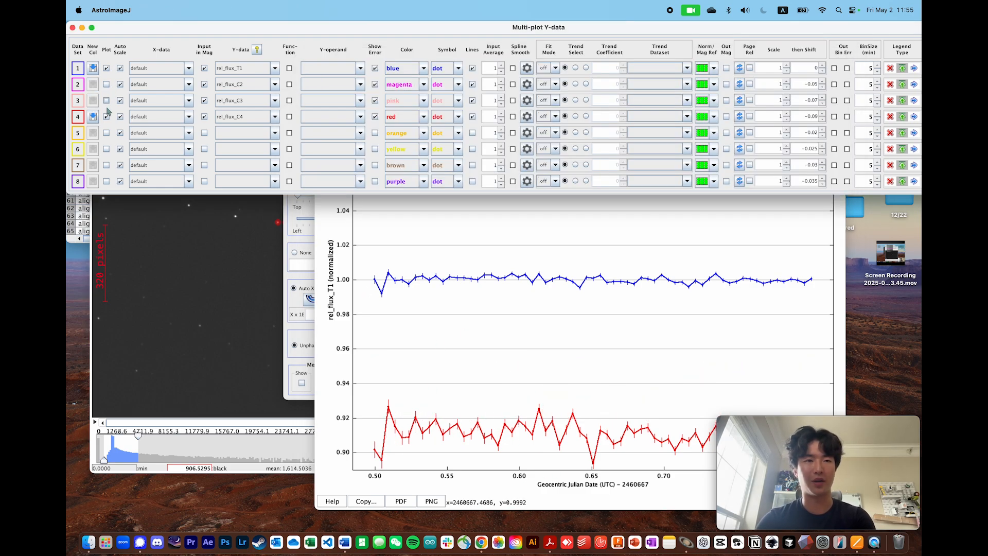
left_click(106, 116)
left_click(524, 246)
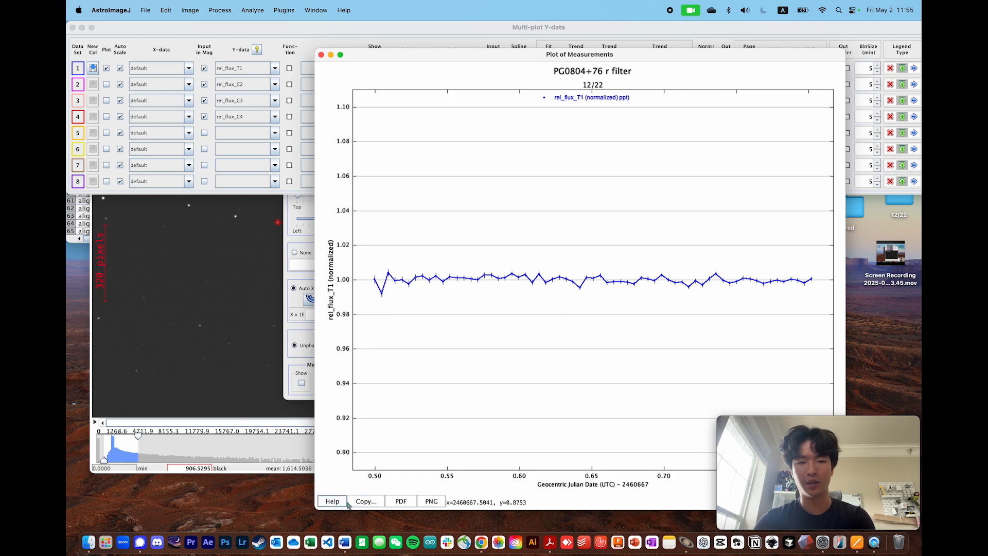
Save the plot as a vector PDF named 12/22.pdf on the Desktop.
left_click(411, 506)
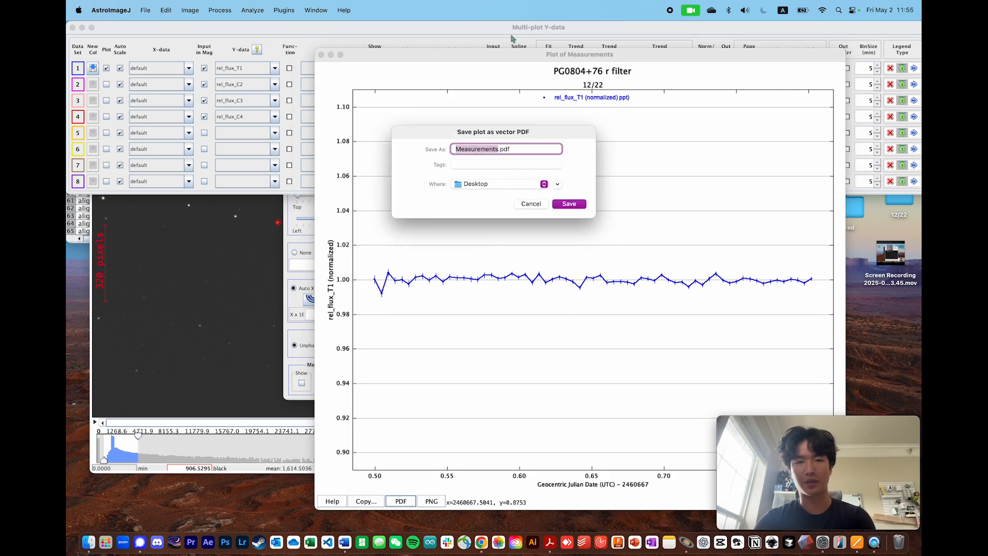
type("12/22")
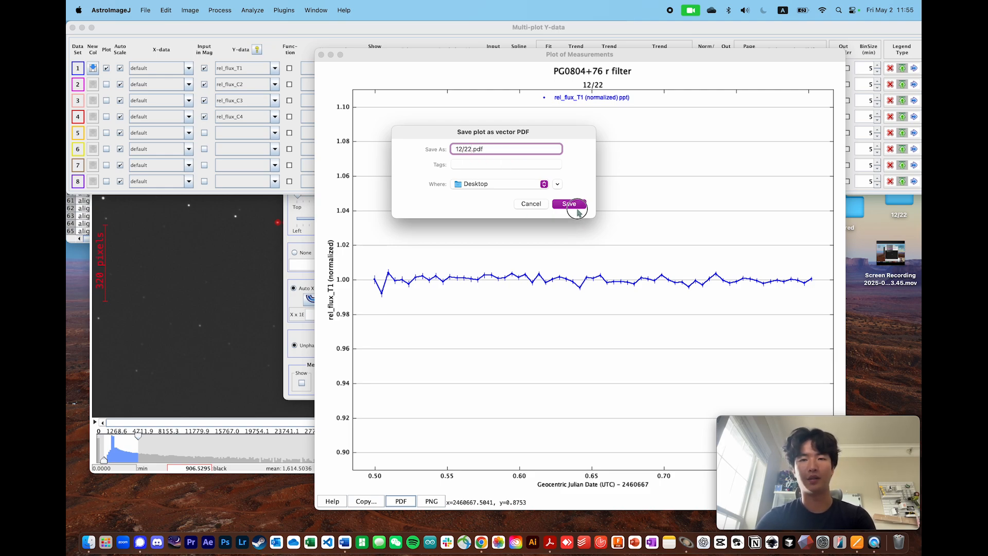
left_click(569, 204)
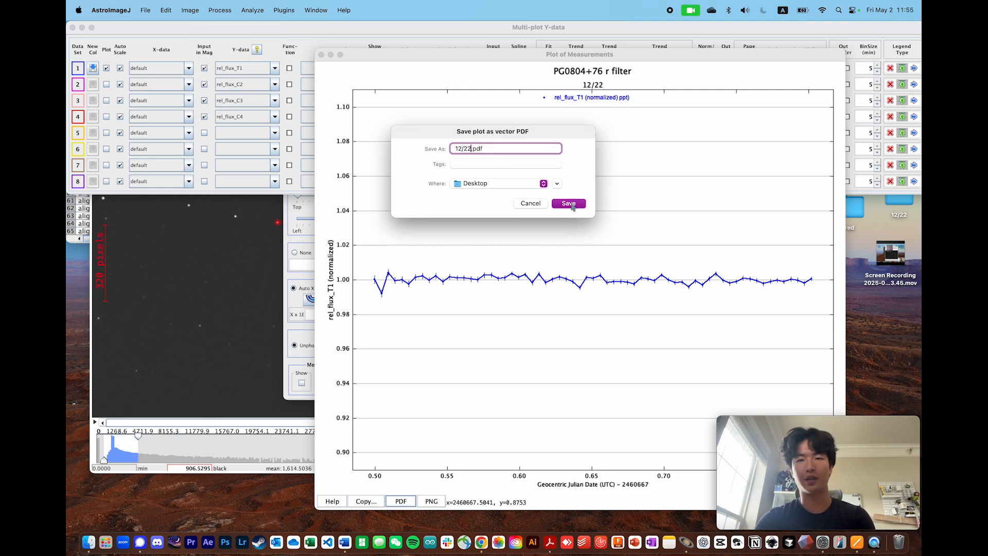
Reveal the Finder desktop and place the 12/22.pdf file just below the green folder.
left_click(894, 329)
left_click_drag(894, 333, 766, 255)
left_click(802, 299)
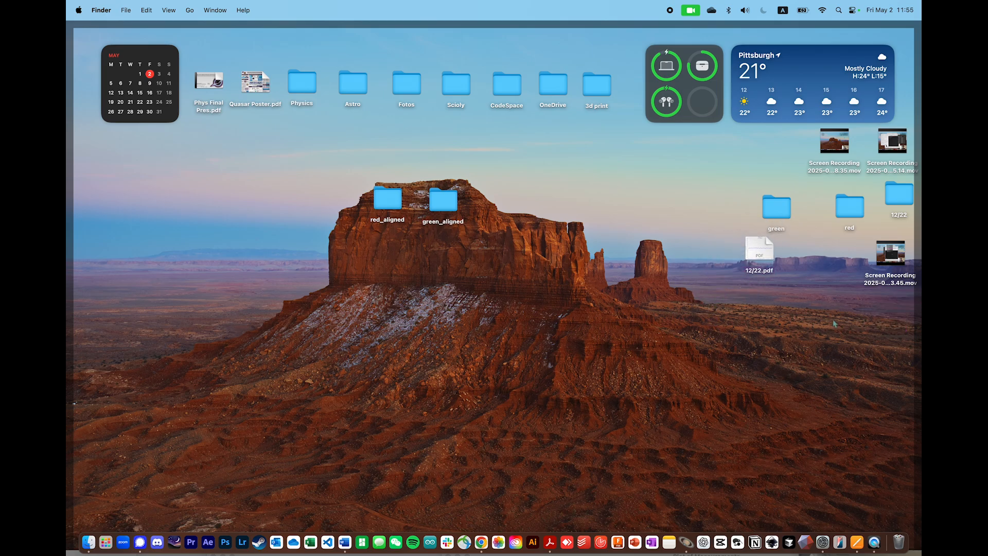